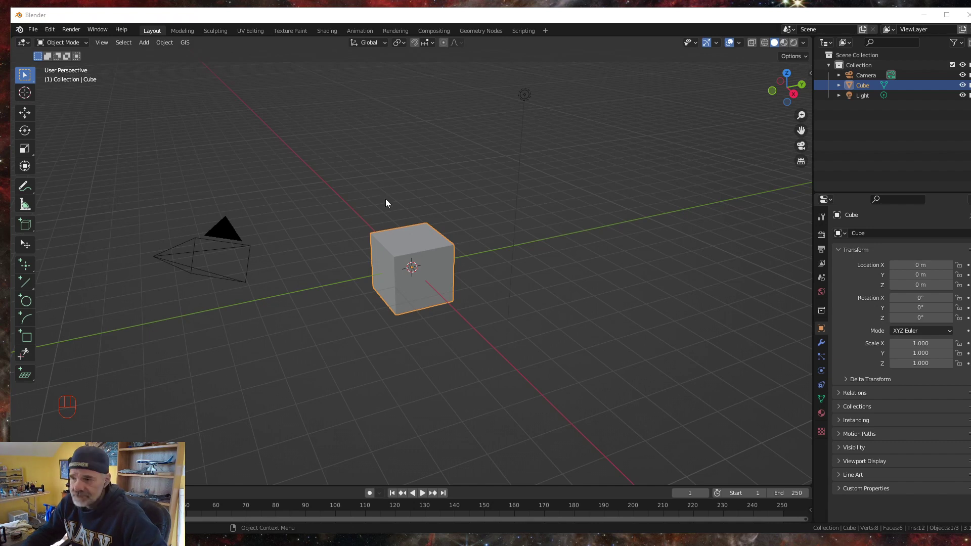
# Delete all the default scene objects and rename the empty collection to parallaxWindow.
pyautogui.press('a')
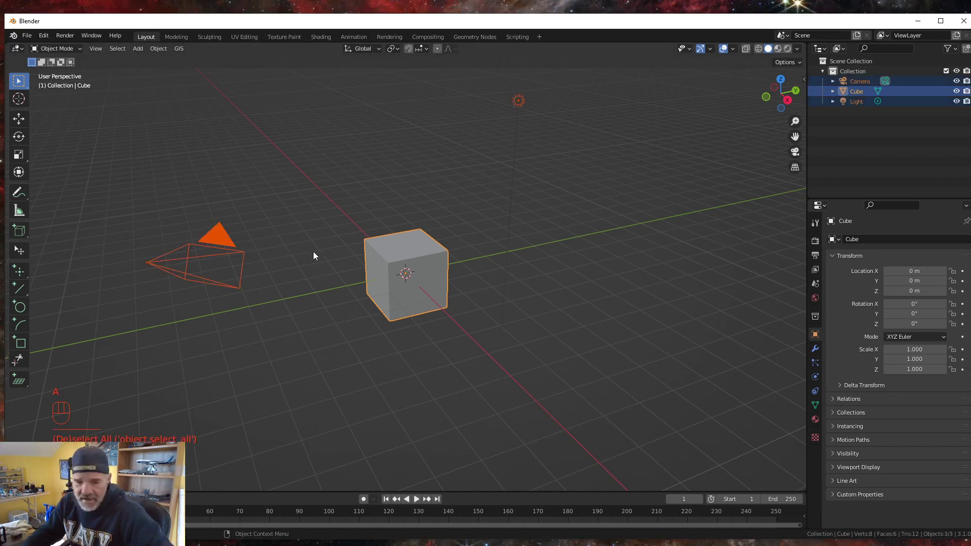
pyautogui.press('Delete')
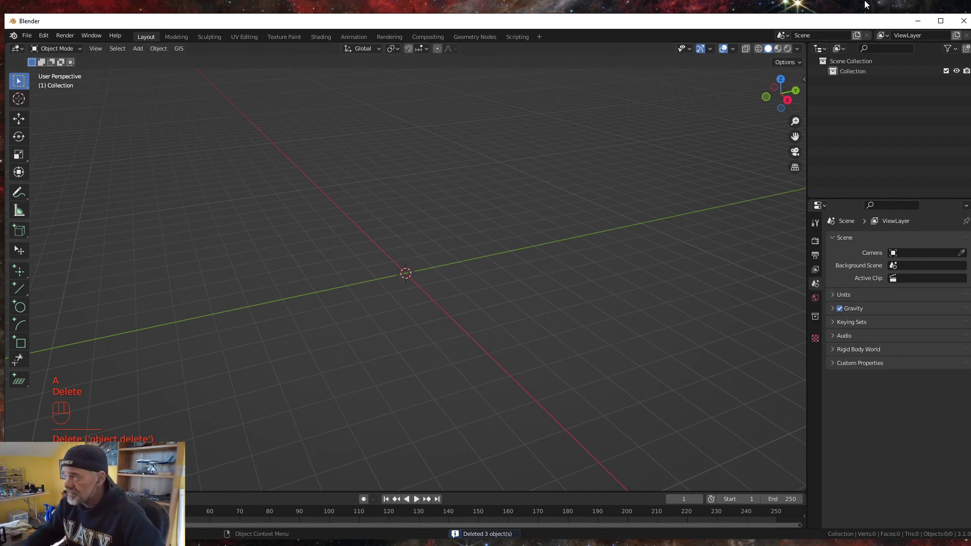
pyautogui.doubleClick(854, 70)
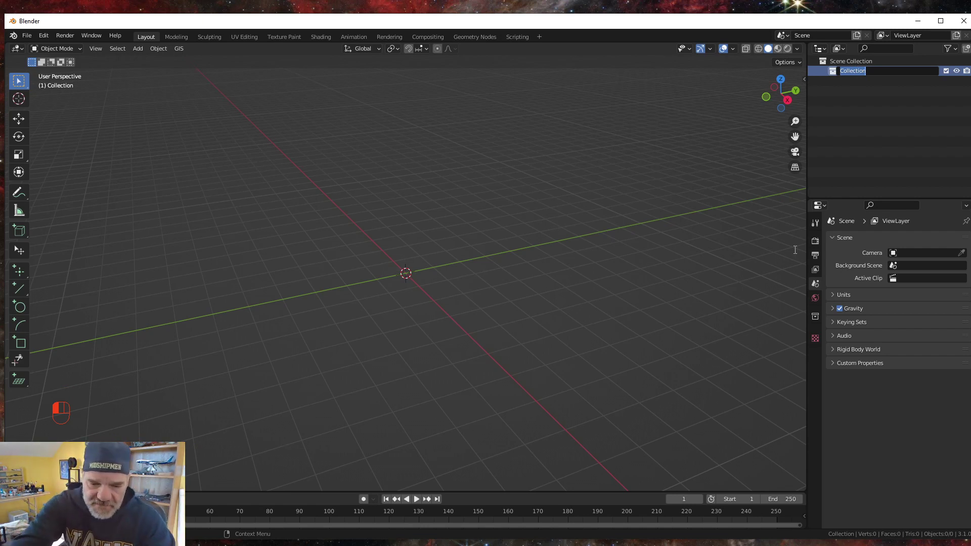
pyautogui.write('para')
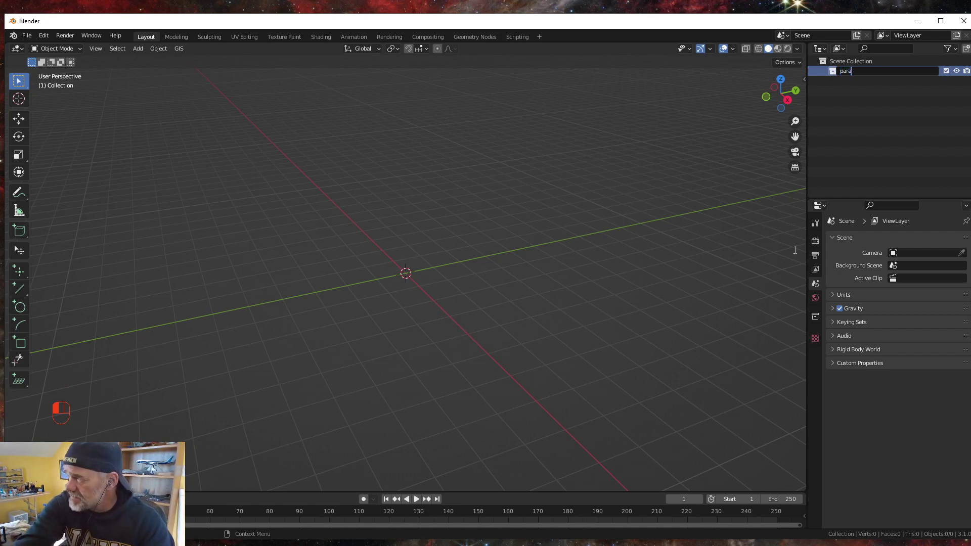
pyautogui.write('llax')
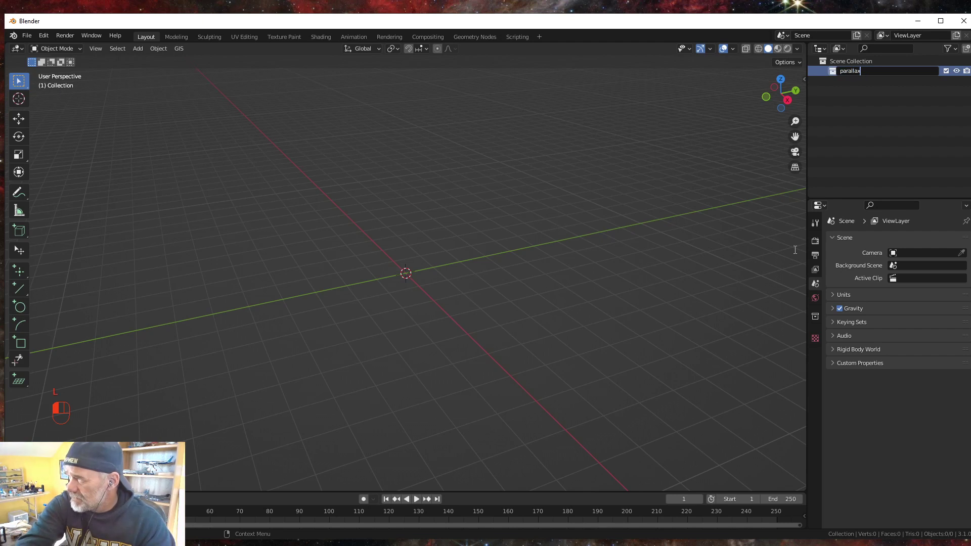
pyautogui.write('Window')
pyautogui.press('Return')
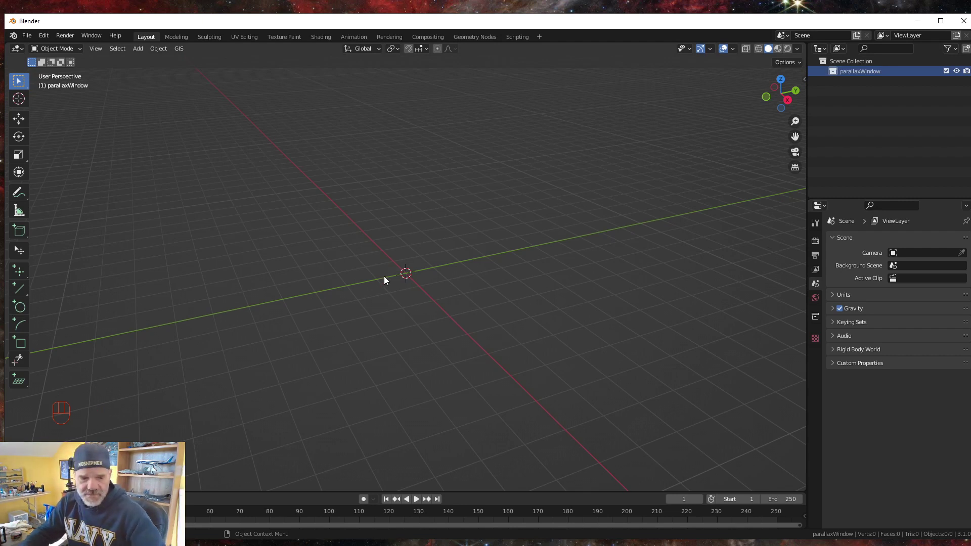
# Add a mesh plane to the parallaxWindow collection.
pyautogui.hotkey('shift', 'a')
pyautogui.moveTo(383, 277)
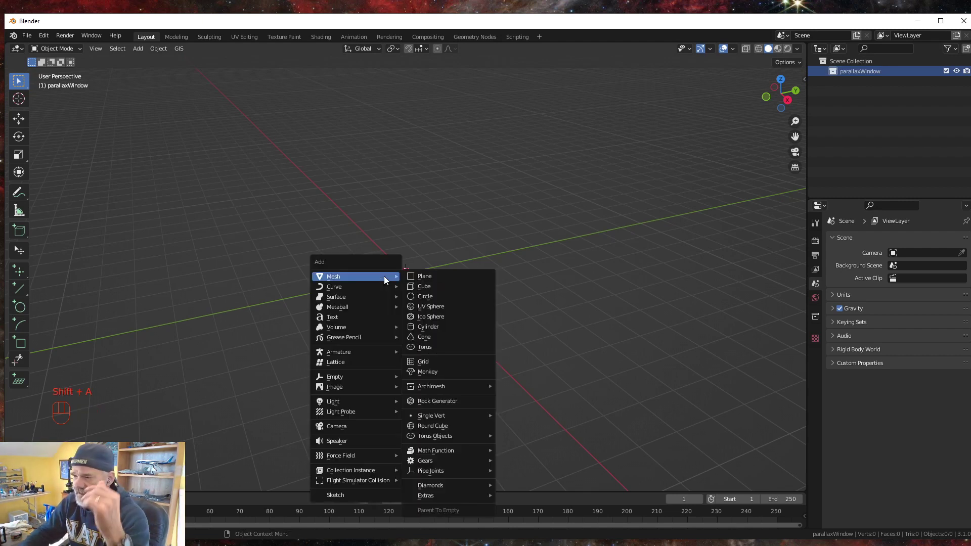
pyautogui.click(429, 277)
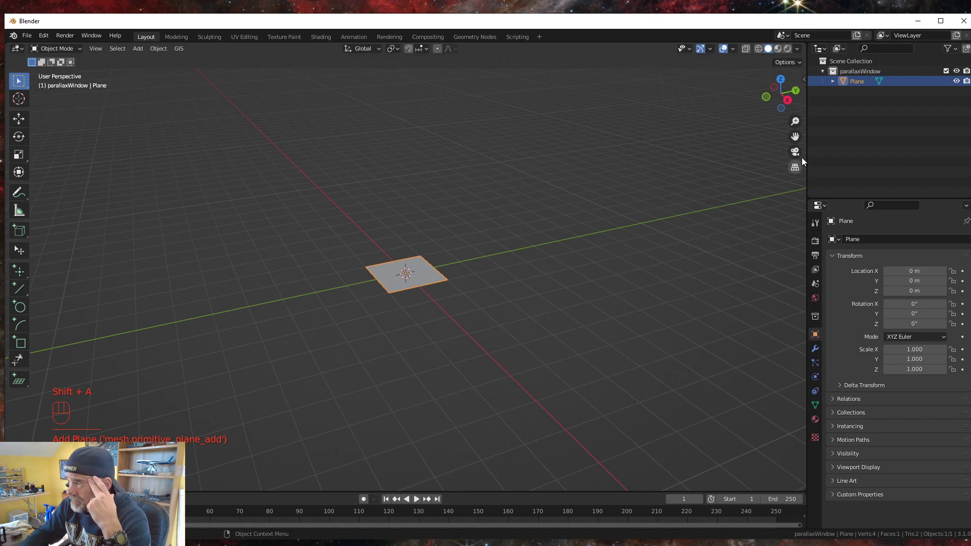
# Set the plane's X and Y dimensions to 8 m each.
pyautogui.click(804, 79)
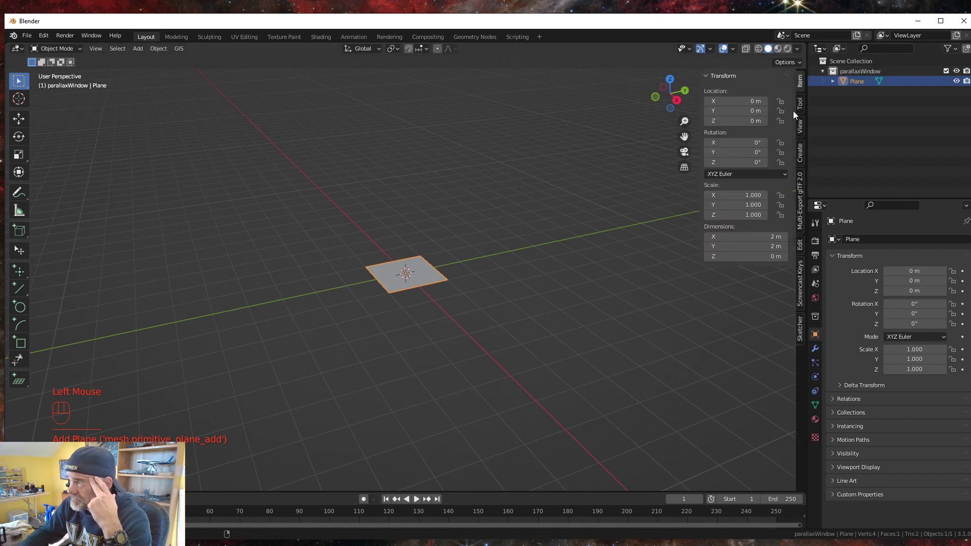
pyautogui.doubleClick(760, 236)
pyautogui.write('8')
pyautogui.press('Return')
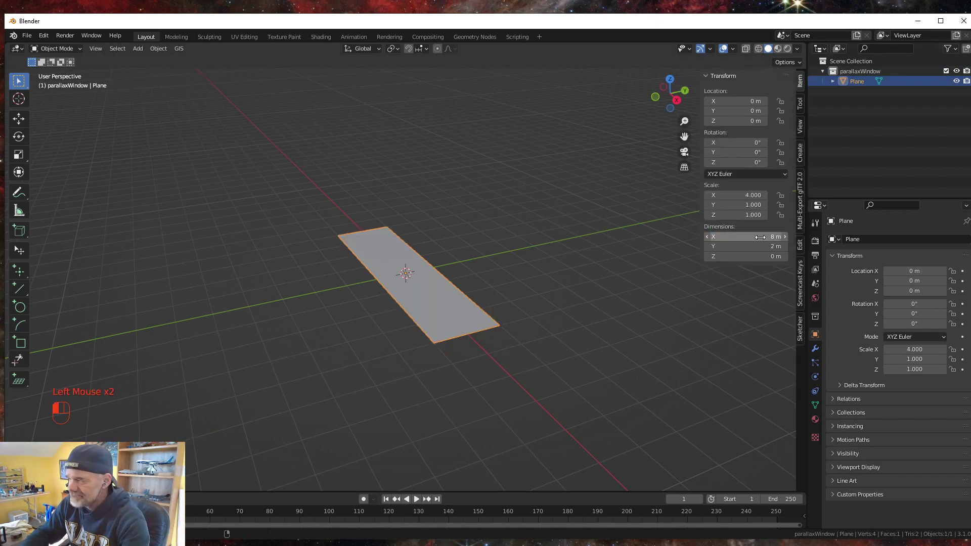
pyautogui.click(758, 246)
pyautogui.write('8')
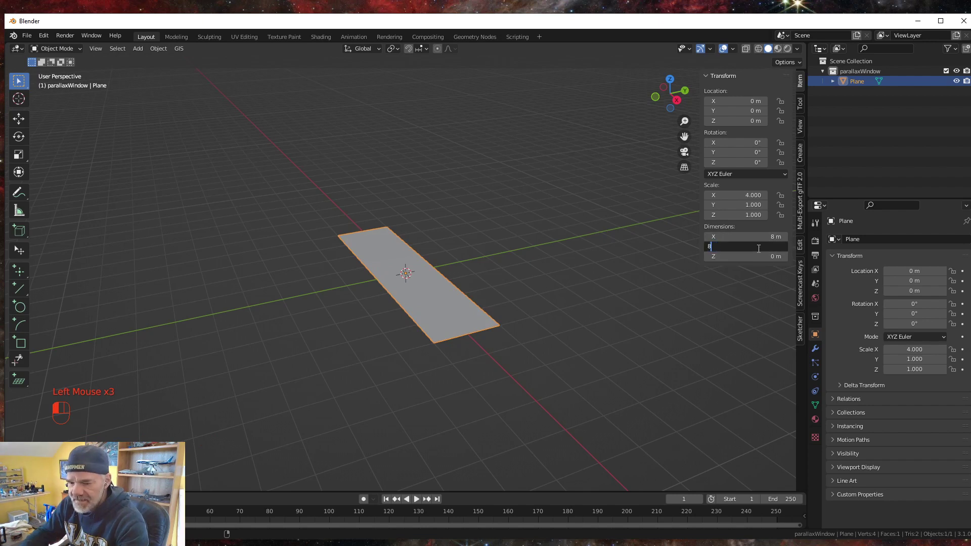
pyautogui.press('Return')
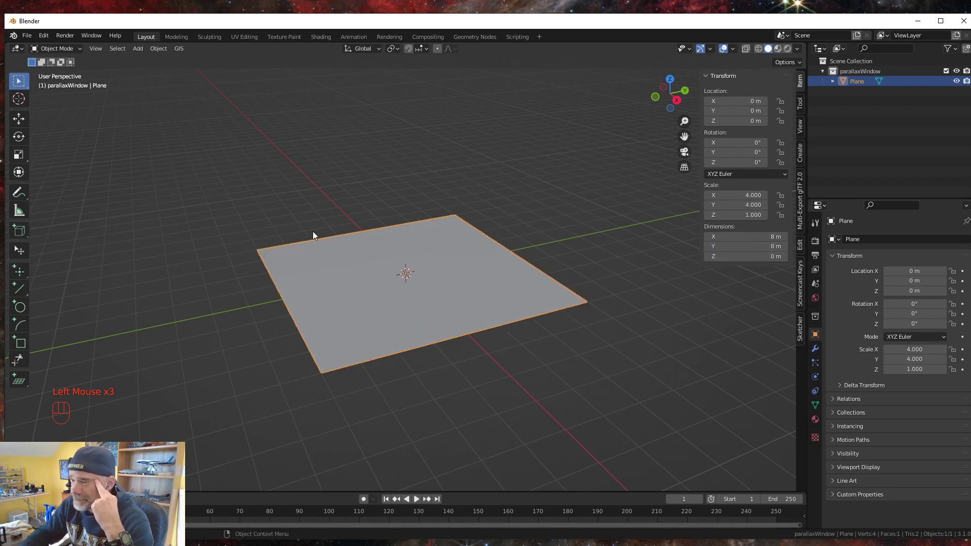
# Rotate the plane 90 degrees around the global X axis so it stands upright.
pyautogui.press('r')
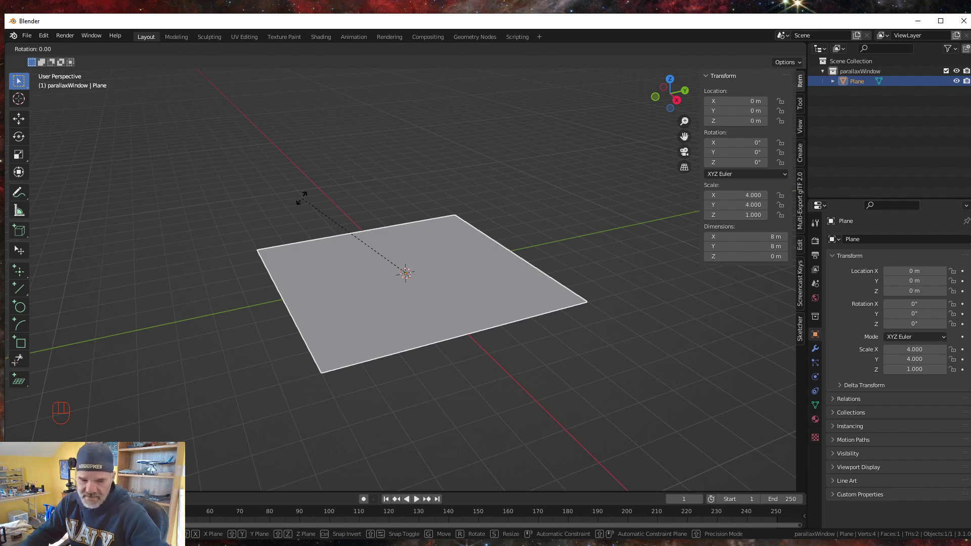
pyautogui.press('x')
pyautogui.press('KP_Add')
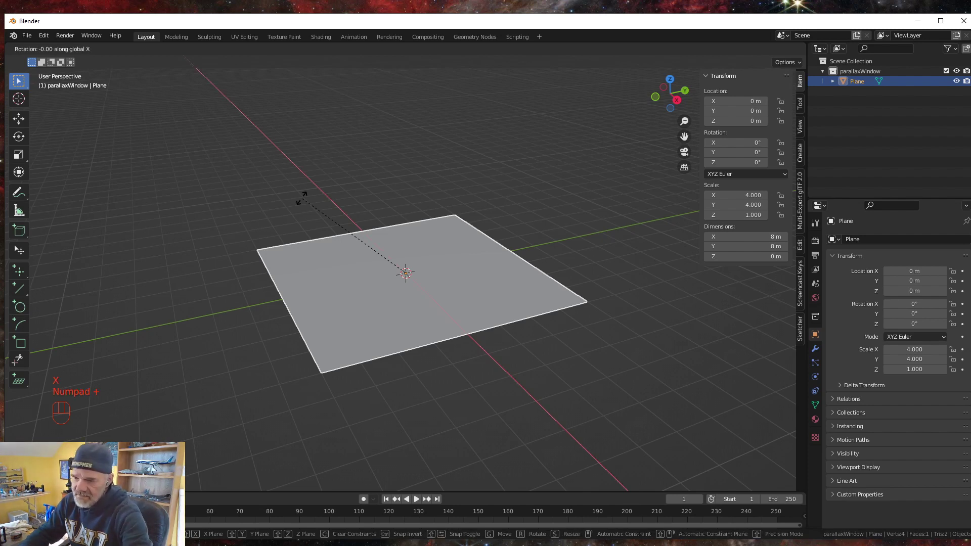
pyautogui.press('BackSpace')
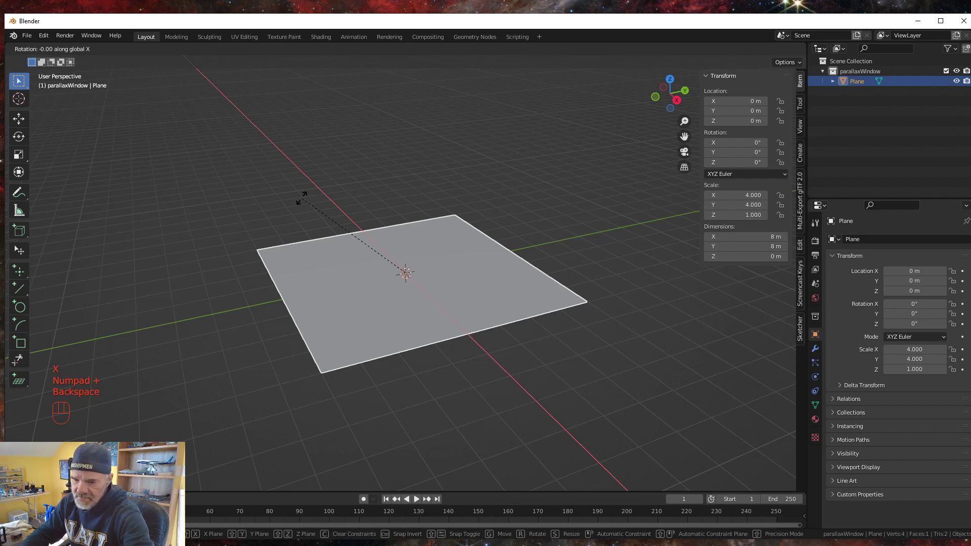
pyautogui.press('KP_9')
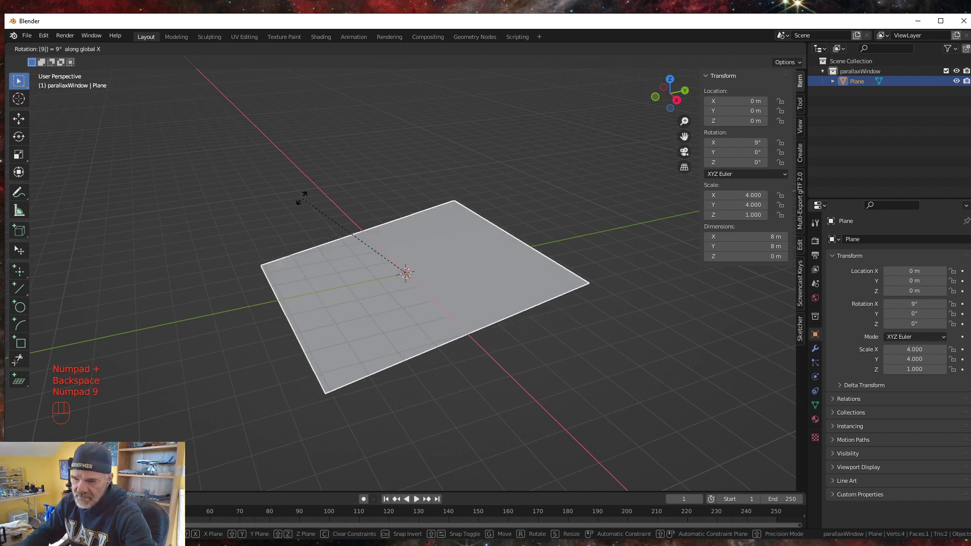
pyautogui.press('KP_0')
pyautogui.press('KP_Enter')
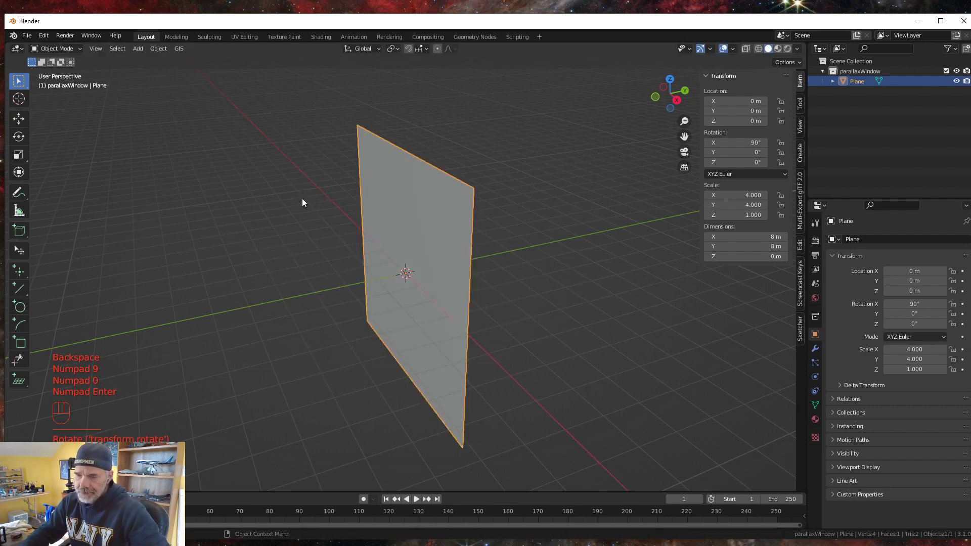
# Move the plane 4 m up along the global Z axis.
pyautogui.press('`')
pyautogui.click(303, 192)
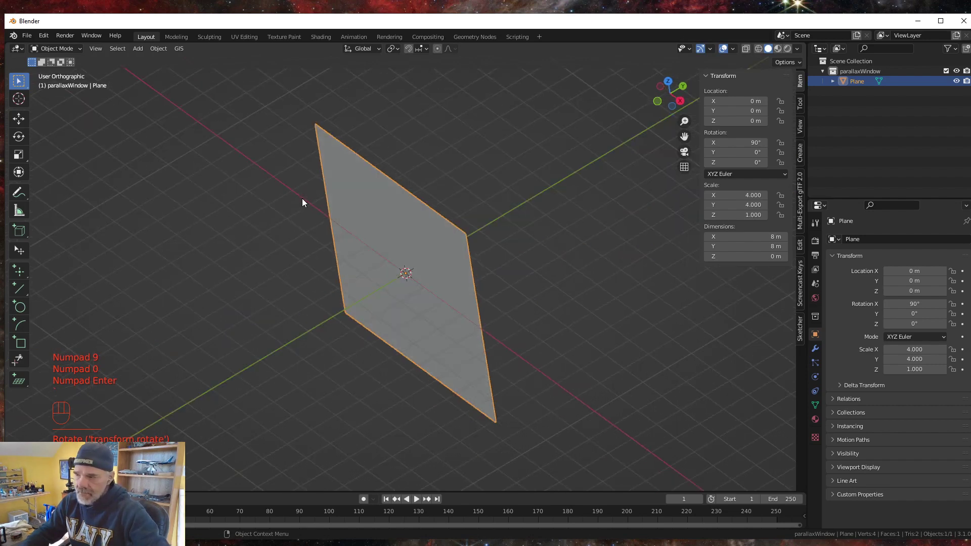
pyautogui.moveTo(327, 353); pyautogui.dragTo(329, 307, button='middle')
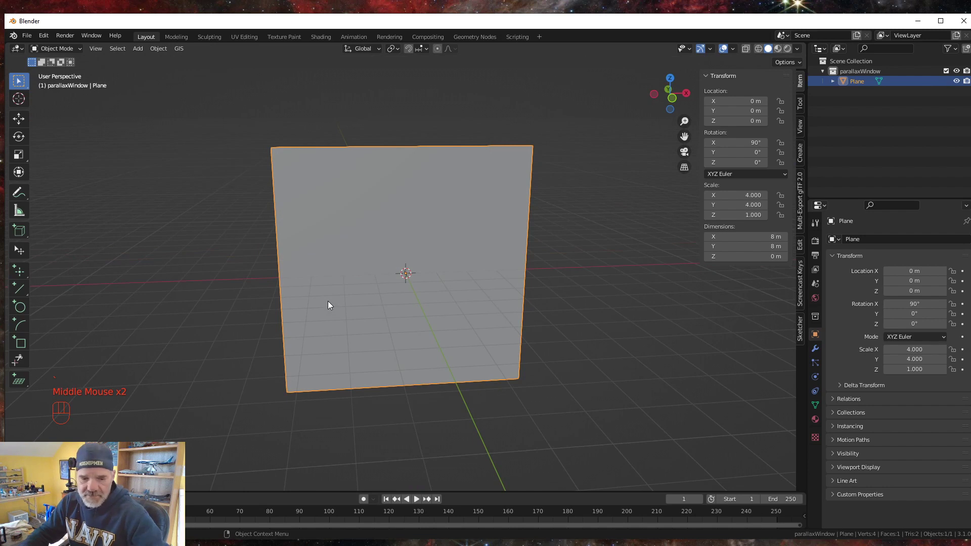
pyautogui.press('g')
pyautogui.press('z')
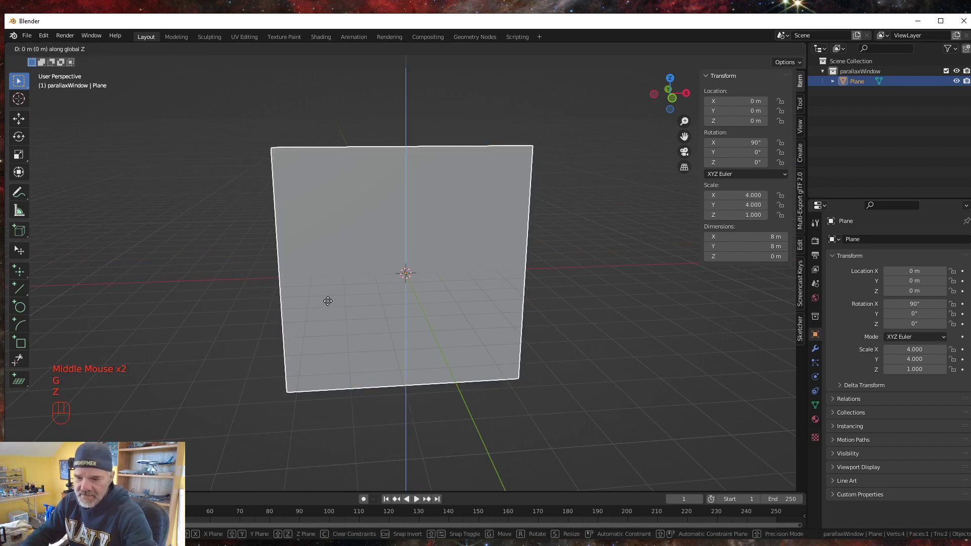
pyautogui.press('KP_4')
pyautogui.press('KP_Enter')
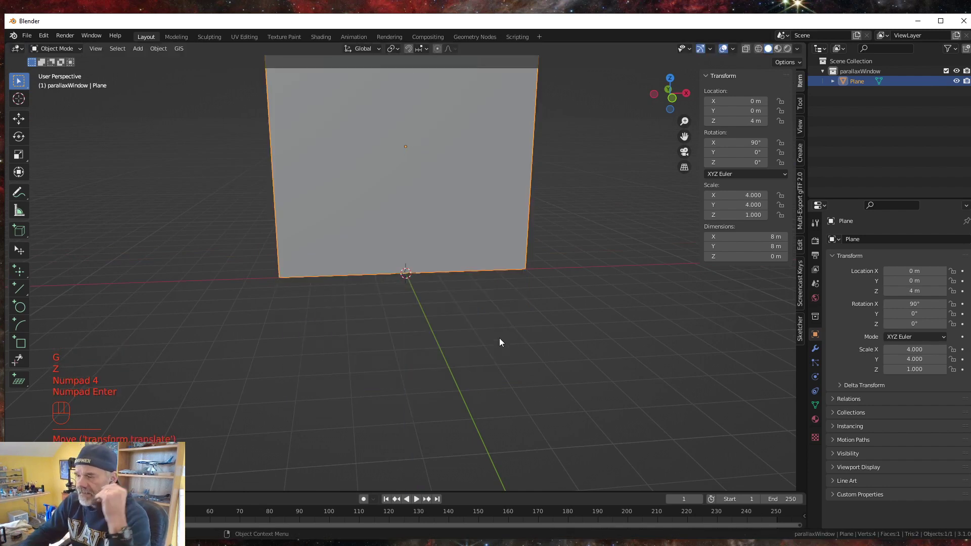
# Apply all transforms to the upright plane.
pyautogui.moveTo(499, 338)
pyautogui.mouseDown(button='middle')
pyautogui.moveTo(494, 319)
pyautogui.moveTo(460, 357)
pyautogui.moveTo(495, 351)
pyautogui.moveTo(450, 349)
pyautogui.moveTo(513, 334)
pyautogui.mouseUp(button='middle')
pyautogui.scroll(-2, 494, 330)
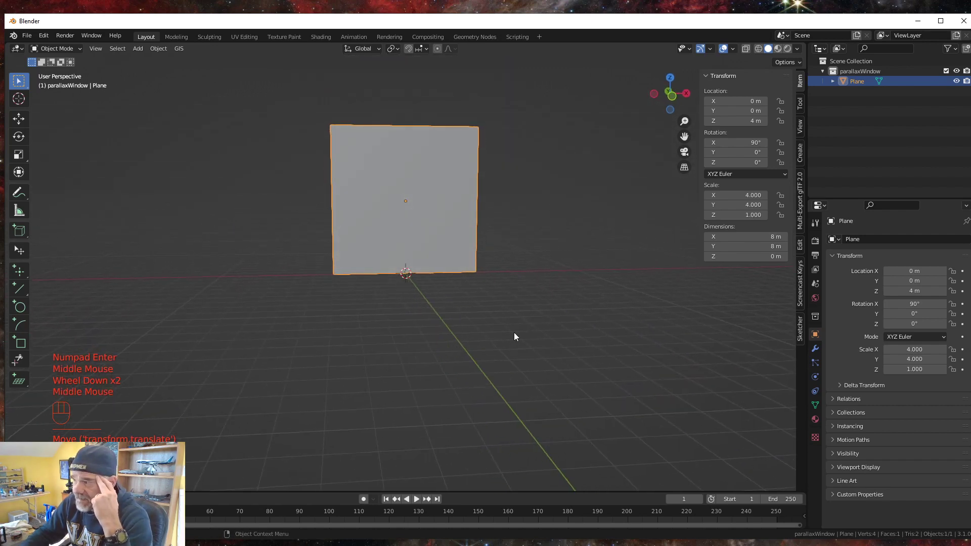
pyautogui.click(158, 48)
pyautogui.moveTo(170, 101)
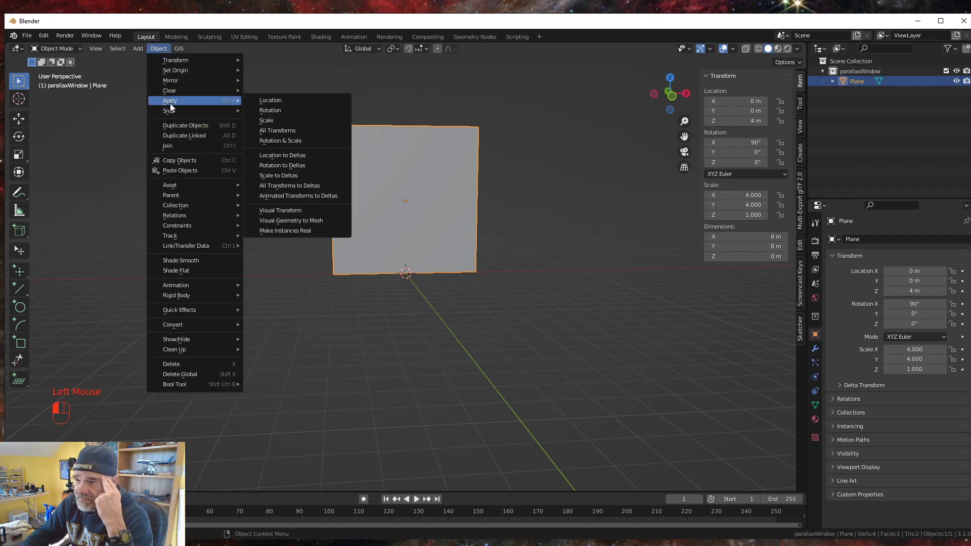
pyautogui.click(271, 131)
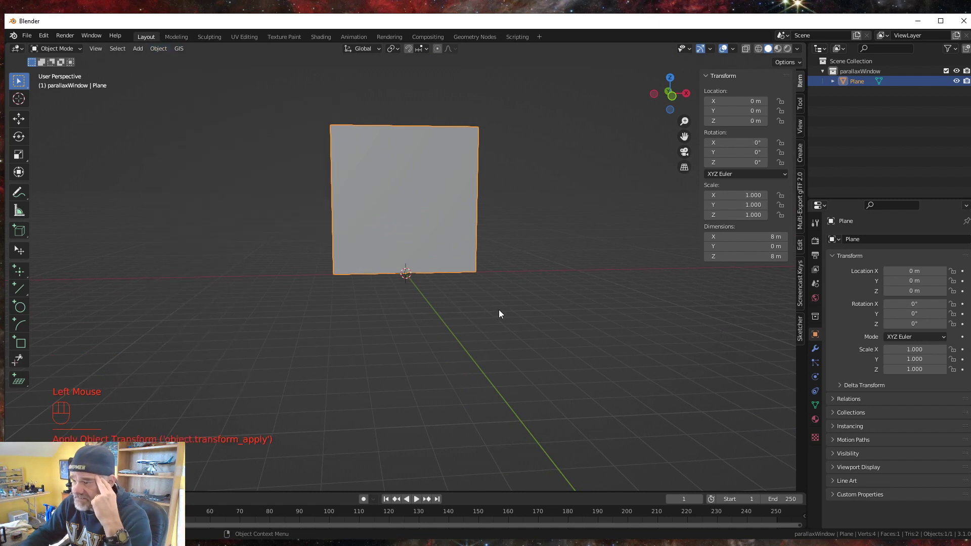
# In Edit Mode with face selection, unwrap the plane's face with the standard UV Unwrap.
pyautogui.moveTo(434, 323); pyautogui.dragTo(439, 336, button='middle')
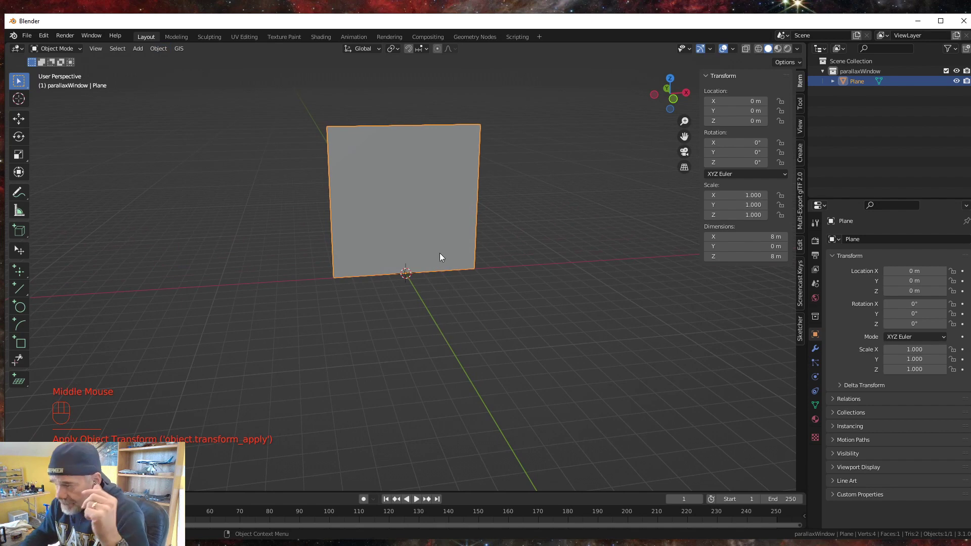
pyautogui.keyDown('shift'); pyautogui.moveTo(408, 279); pyautogui.dragTo(444, 324, button='middle'); pyautogui.keyUp('shift')
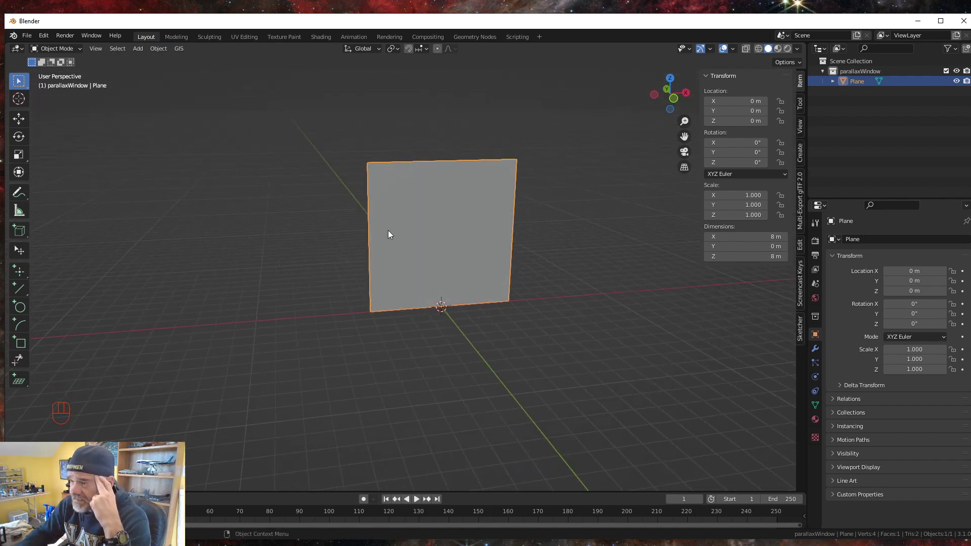
pyautogui.rightClick(466, 258)
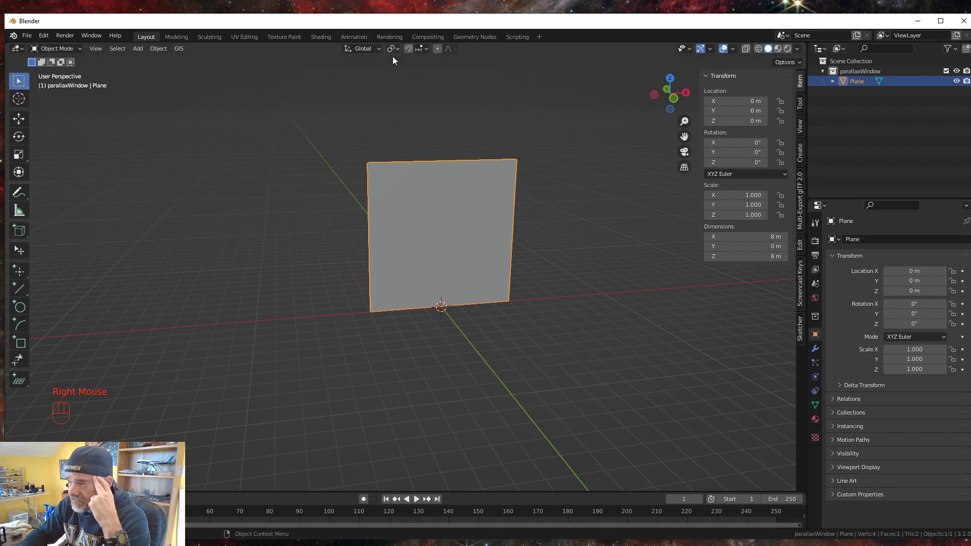
pyautogui.press('Tab')
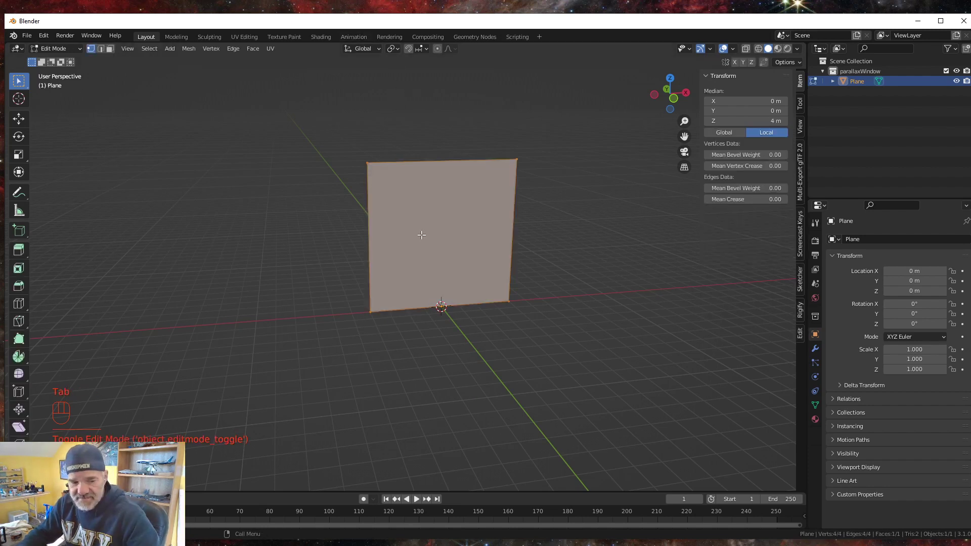
pyautogui.click(110, 48)
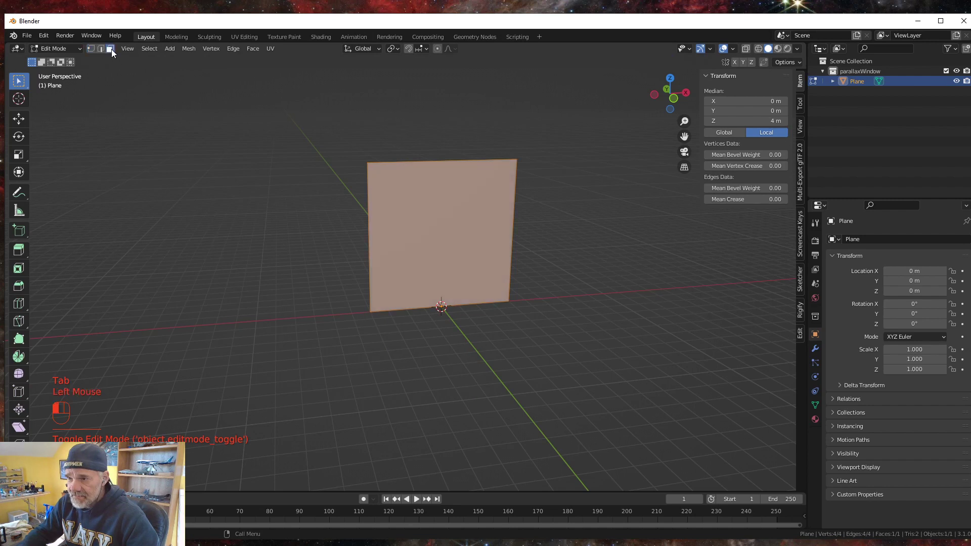
pyautogui.rightClick(491, 260)
pyautogui.moveTo(491, 261)
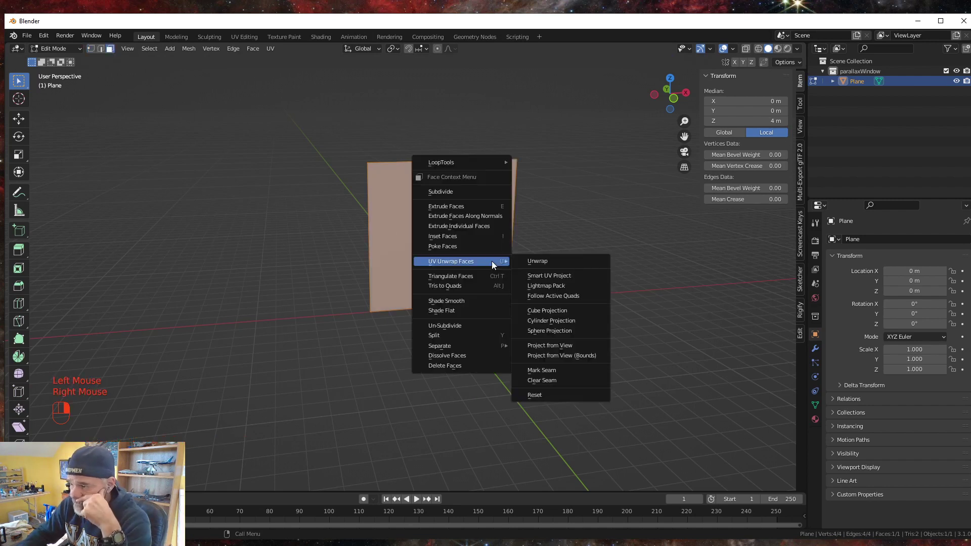
pyautogui.click(538, 260)
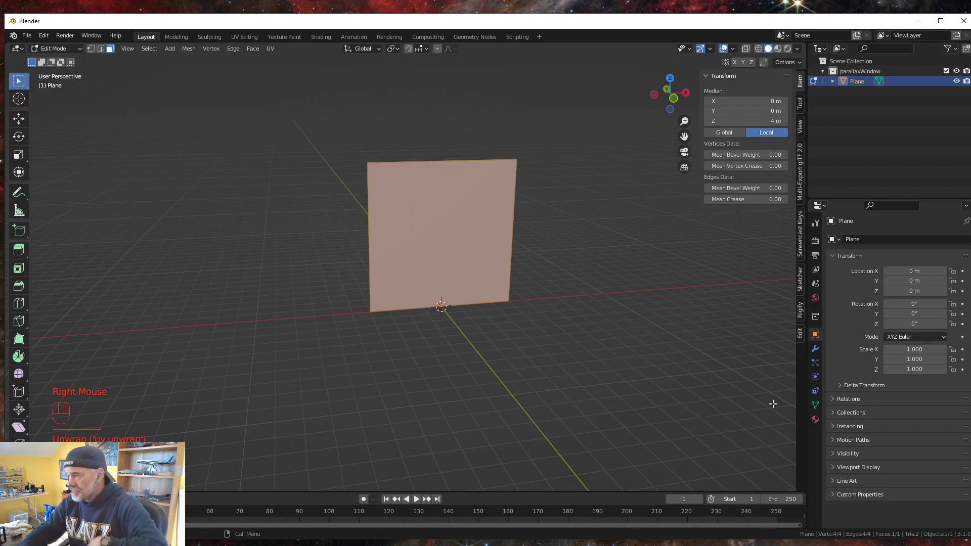
# Add a second UV map to the plane's mesh data.
pyautogui.click(815, 406)
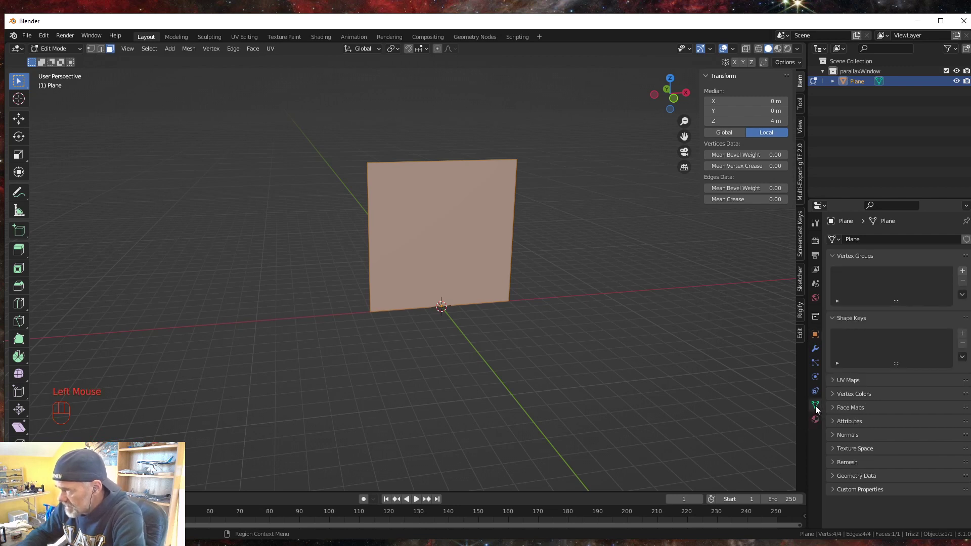
pyautogui.click(833, 380)
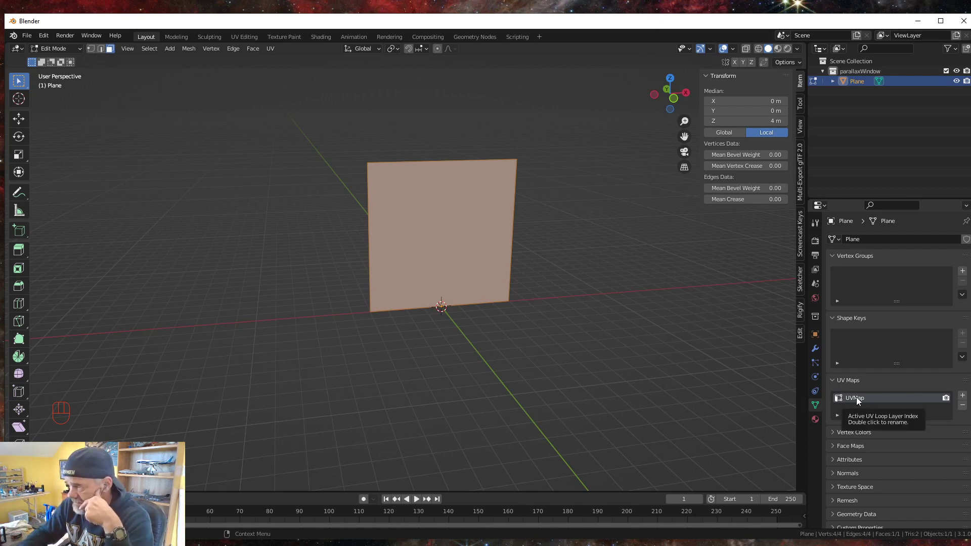
pyautogui.click(963, 397)
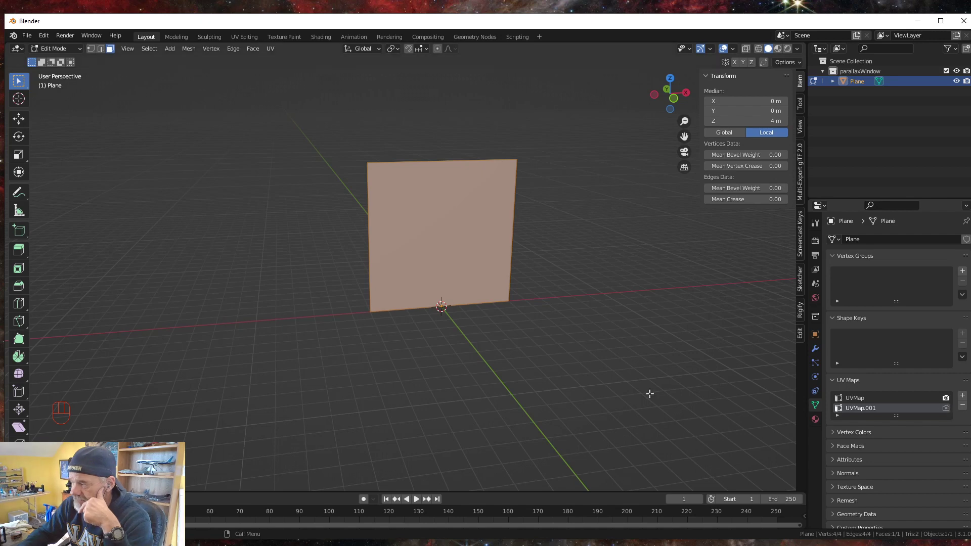
# Switch to the UV Editing workspace and make the first UV map, UVMap, the active one in the plane's mesh data.
pyautogui.click(241, 37)
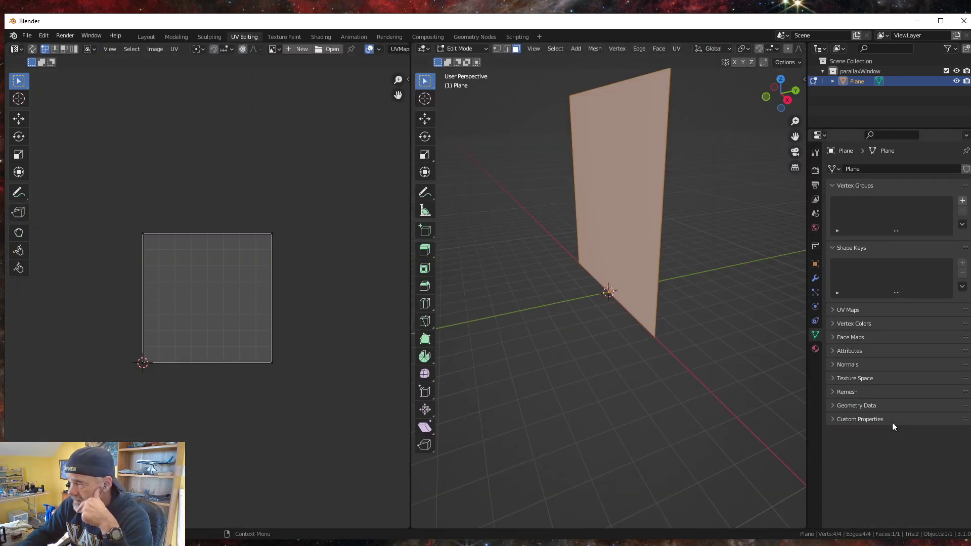
pyautogui.click(833, 310)
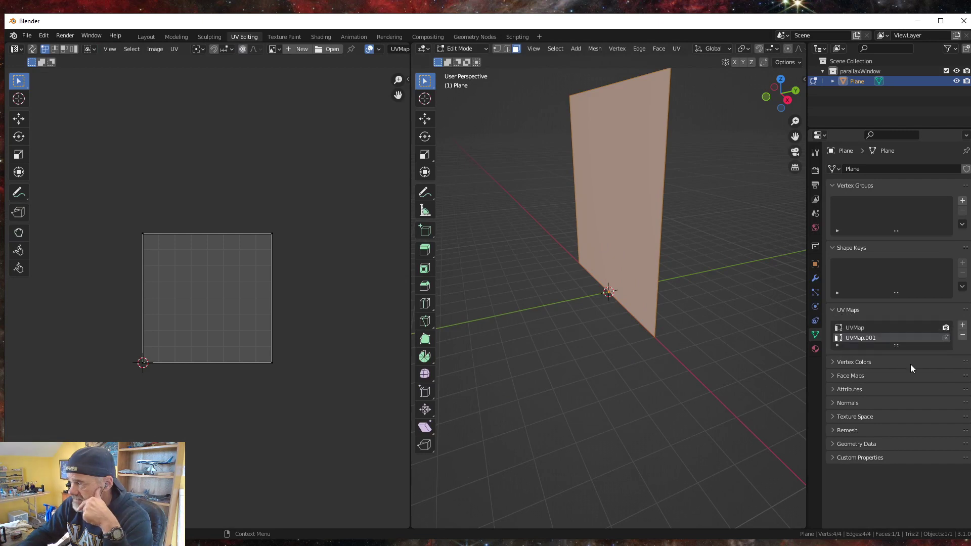
pyautogui.click(945, 337)
pyautogui.click(944, 327)
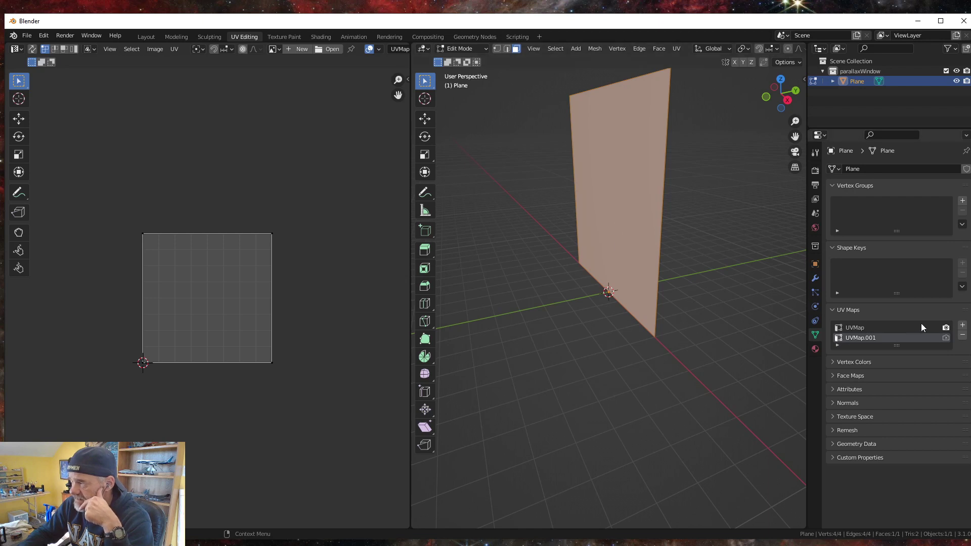
pyautogui.click(944, 337)
pyautogui.click(945, 327)
pyautogui.click(856, 327)
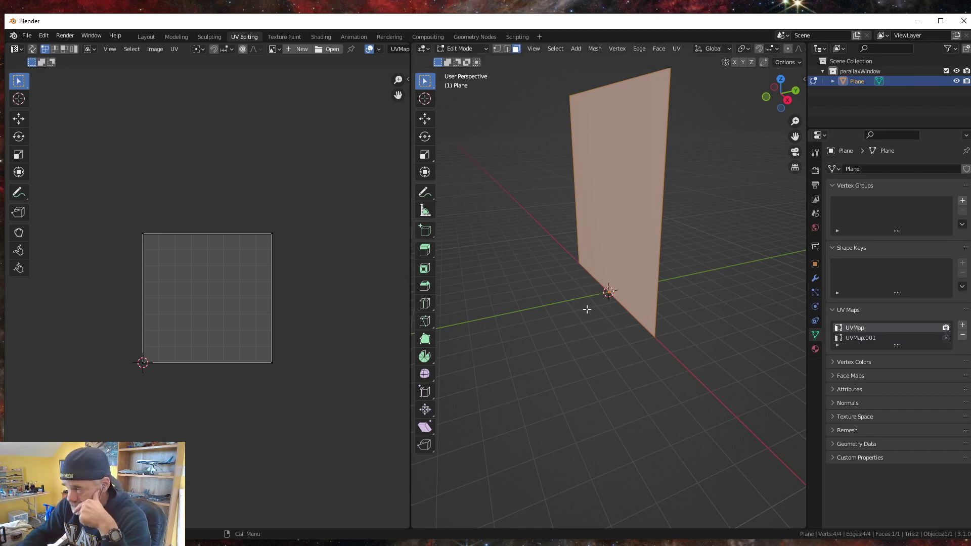
pyautogui.moveTo(585, 307); pyautogui.dragTo(635, 307, button='middle')
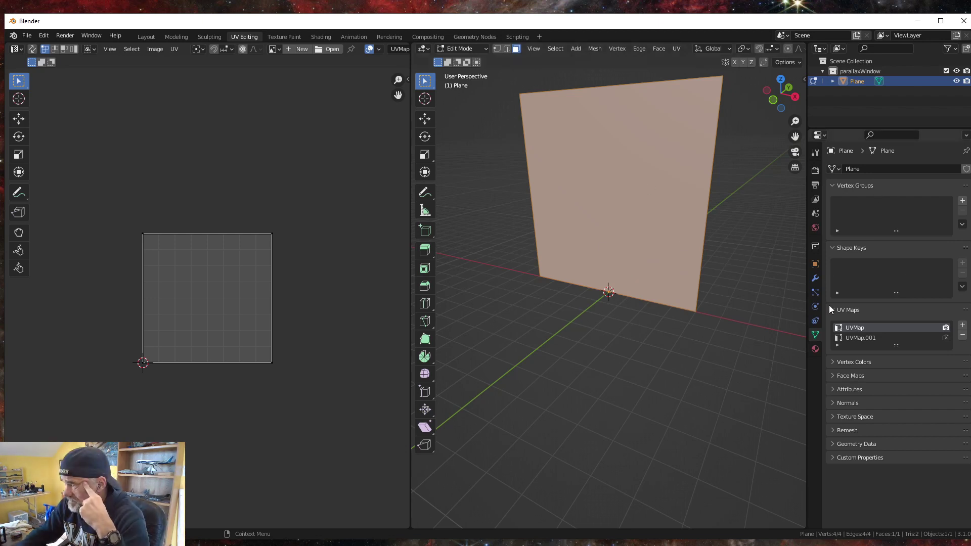
# Create a new material on the plane and name it living.
pyautogui.click(814, 350)
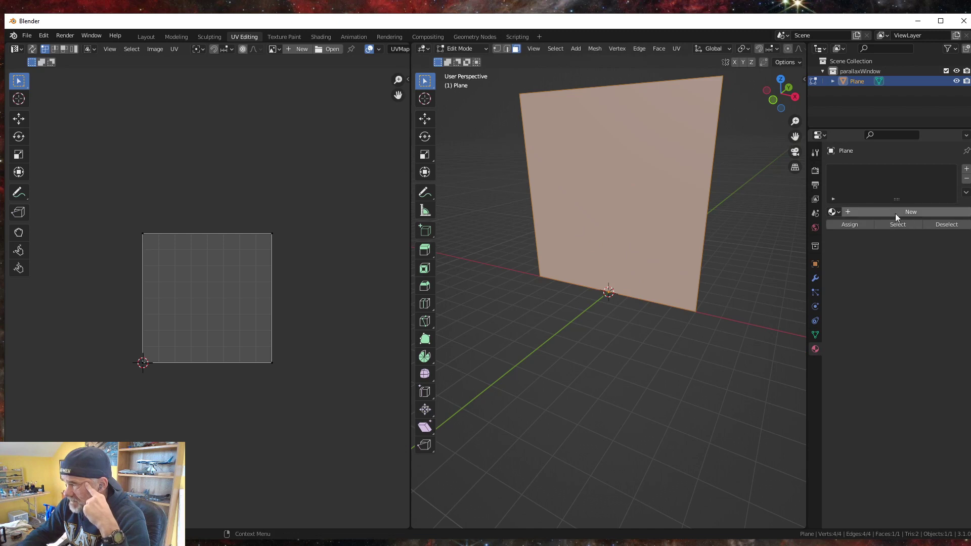
pyautogui.click(892, 211)
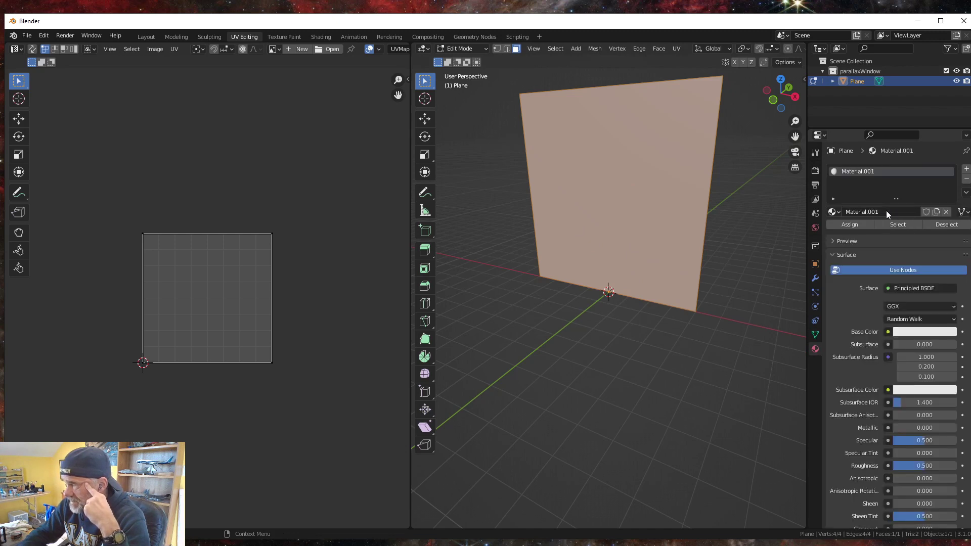
pyautogui.click(890, 211)
pyautogui.write('r')
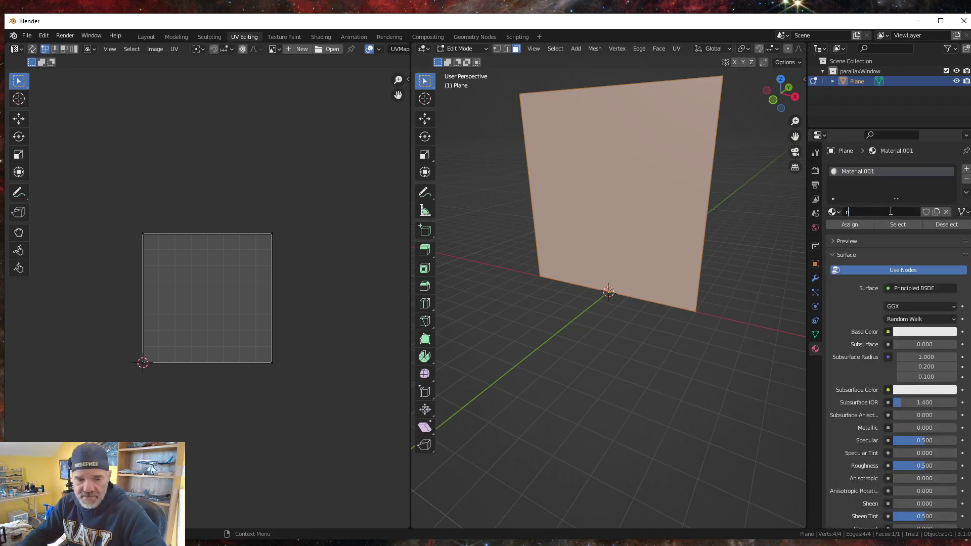
pyautogui.write('ew')
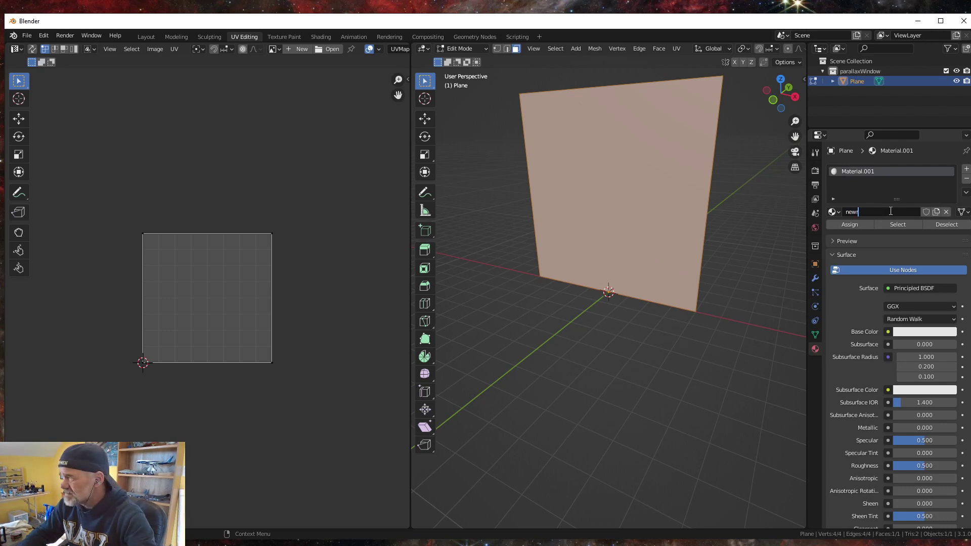
pyautogui.press('BackSpace')
pyautogui.press('BackSpace')
pyautogui.press('BackSpace')
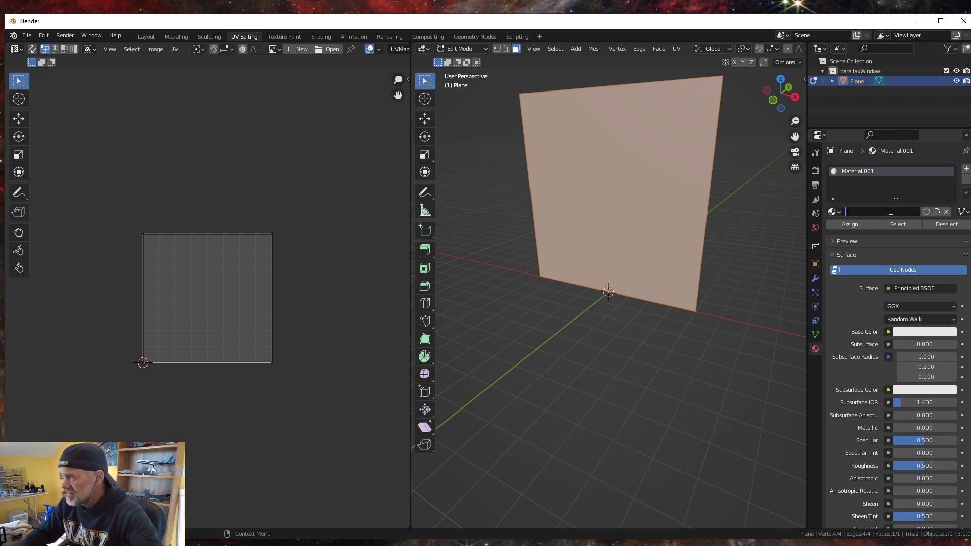
pyautogui.write('l')
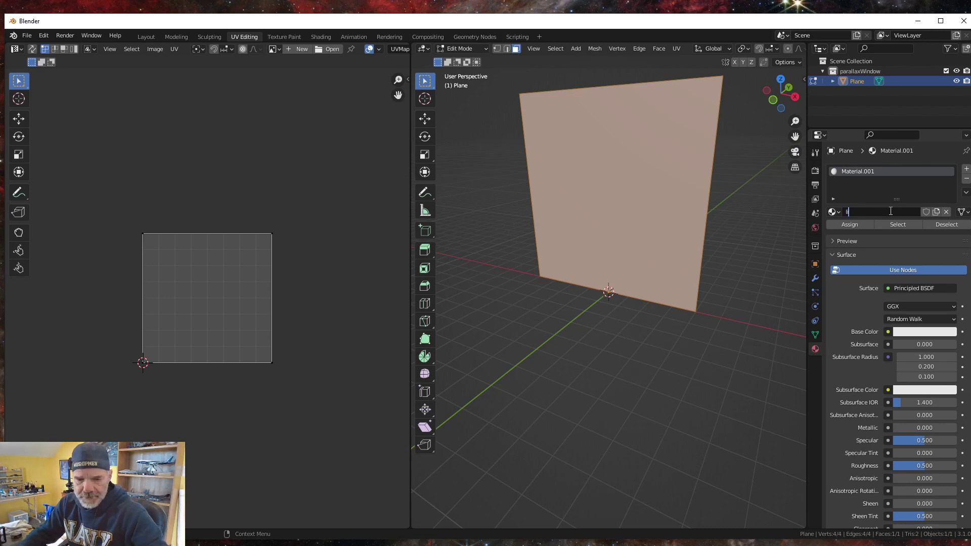
pyautogui.write('ivin')
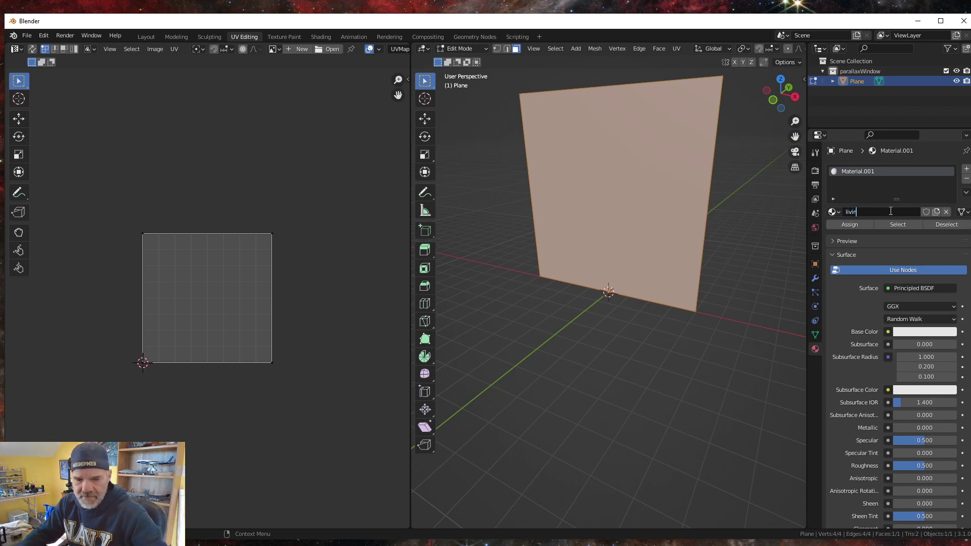
pyautogui.write('g')
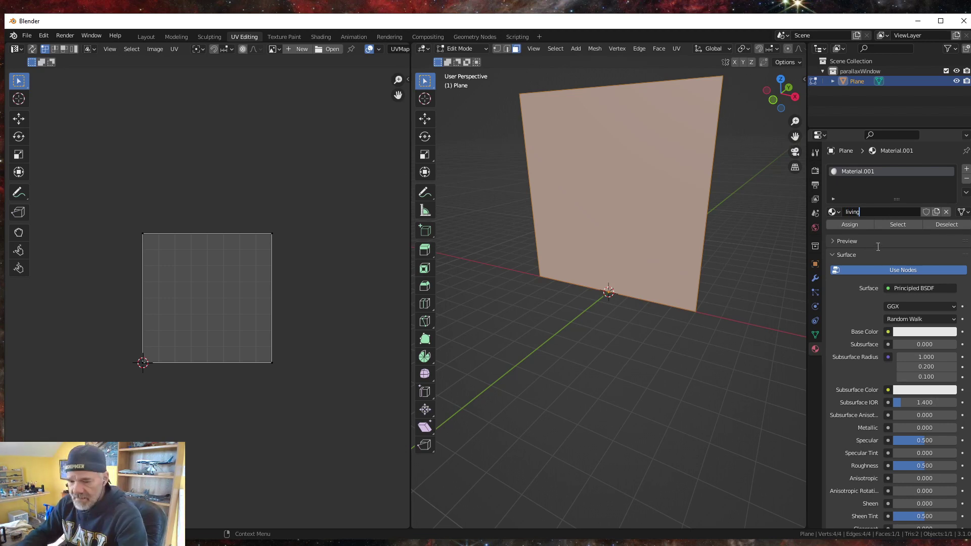
pyautogui.press('Return')
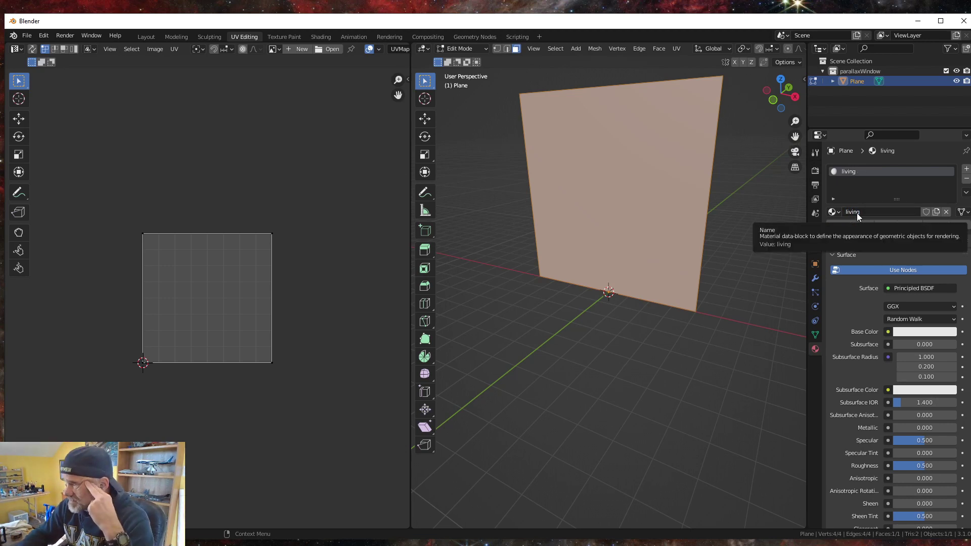
# Set the living material's MSFS material type to Parallax.
pyautogui.scroll(-16, 904, 436)
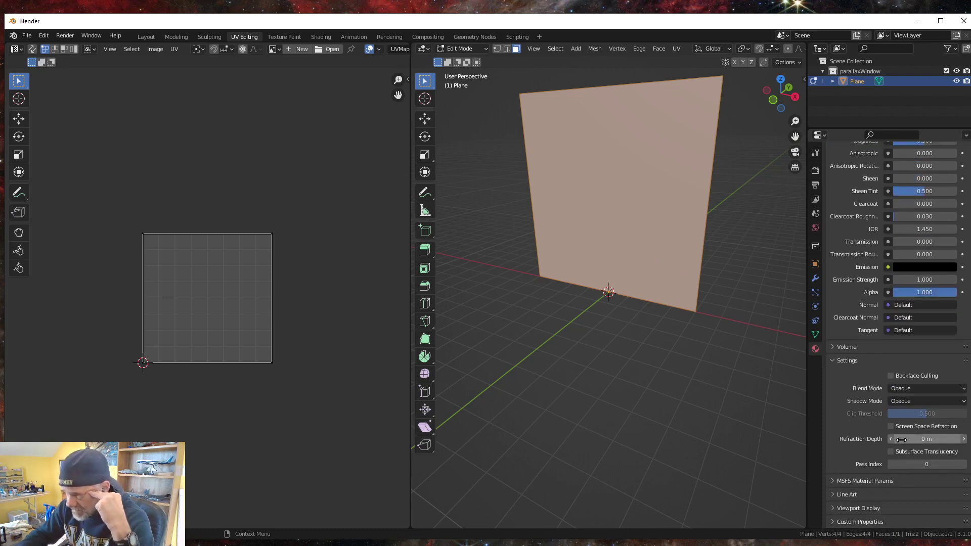
pyautogui.click(834, 480)
pyautogui.click(964, 498)
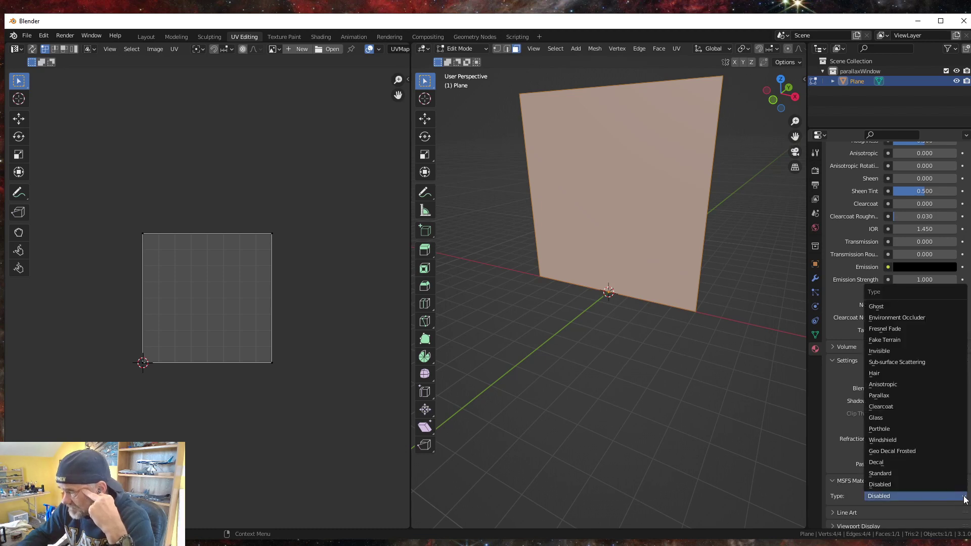
pyautogui.click(881, 396)
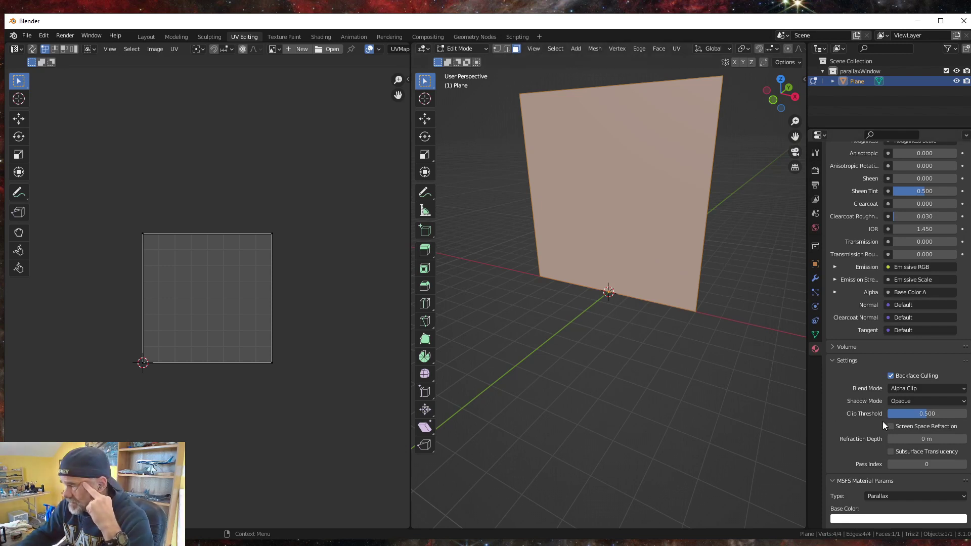
# Set the material's Parallax Scale to 0.80 in the MSFS parallax parameters.
pyautogui.scroll(-8, 882, 421)
pyautogui.scroll(-9, 882, 421)
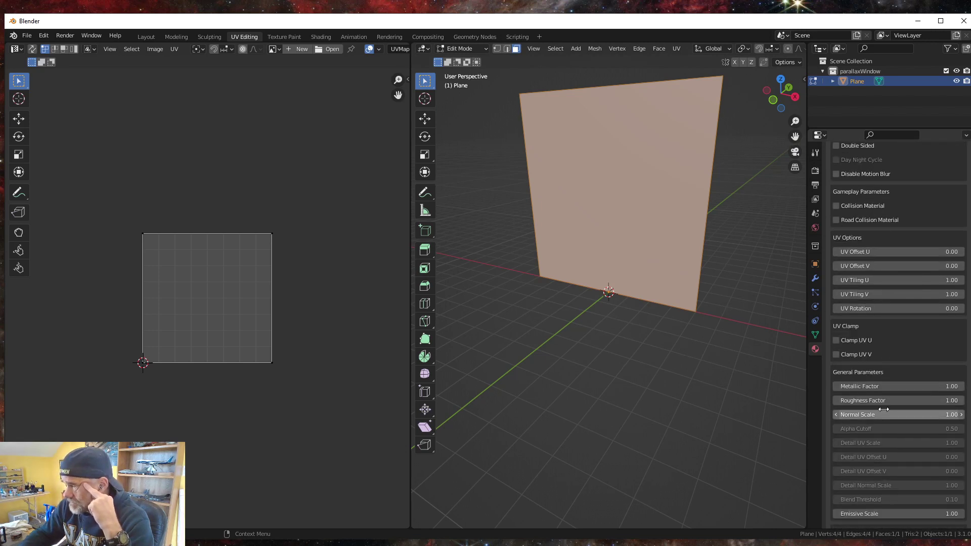
pyautogui.scroll(3, 884, 384)
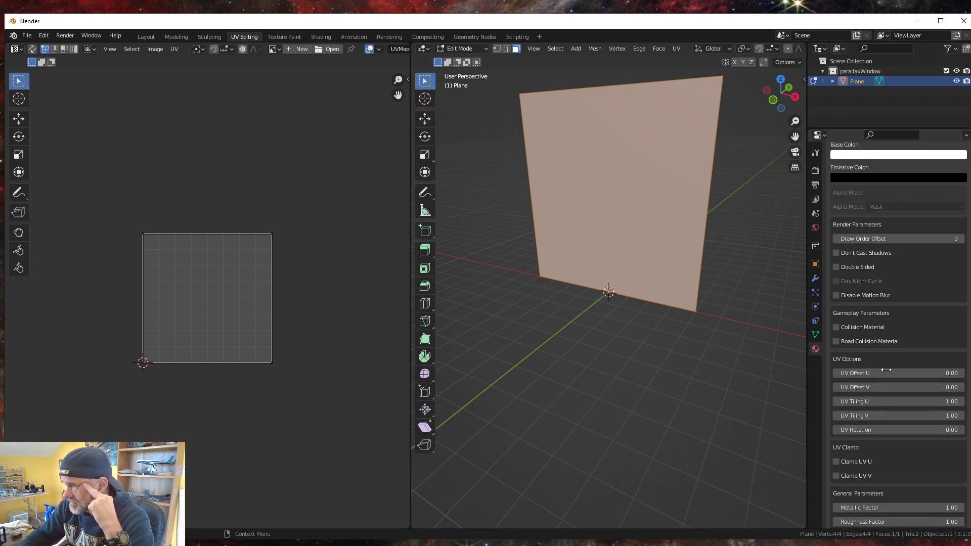
pyautogui.click(835, 267)
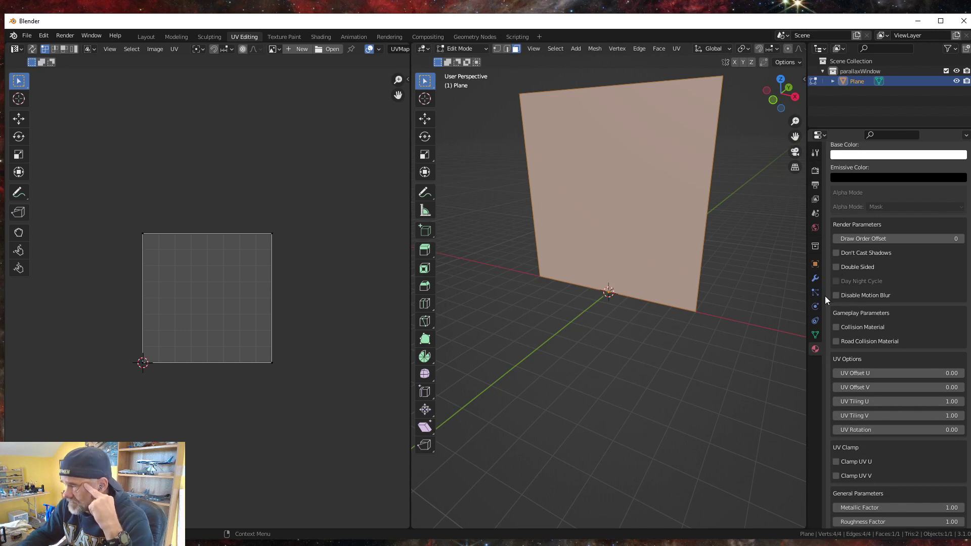
pyautogui.scroll(-12, 892, 394)
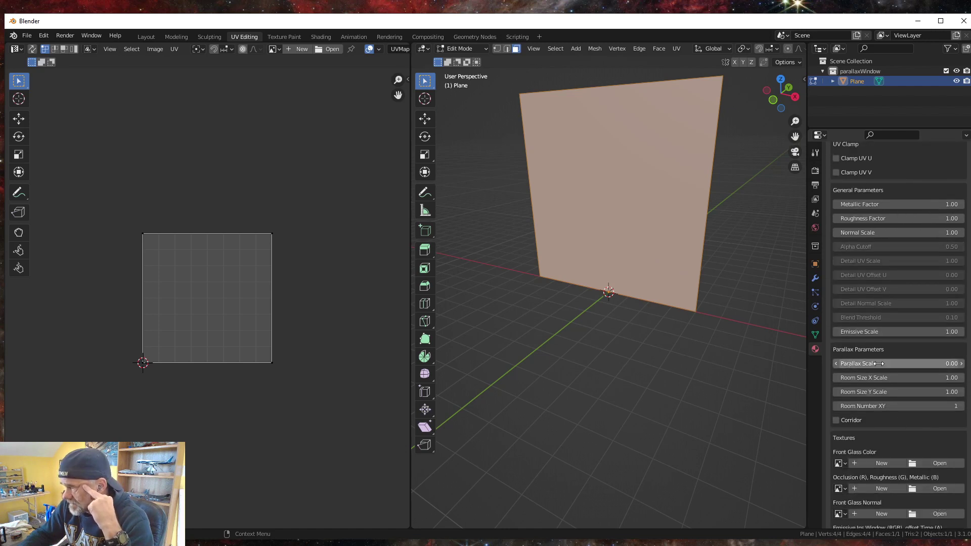
pyautogui.click(946, 366)
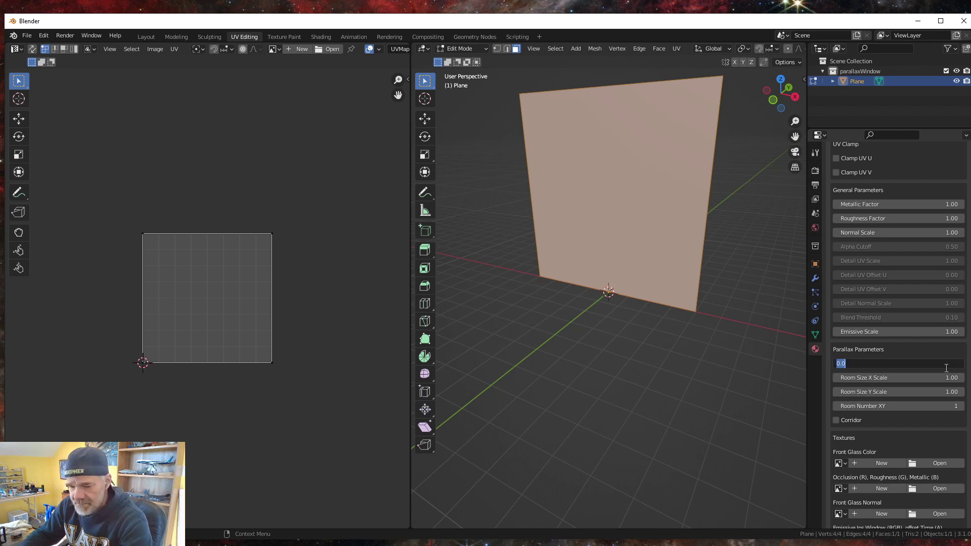
pyautogui.press('BackSpace')
pyautogui.write('0.8')
pyautogui.press('Return')
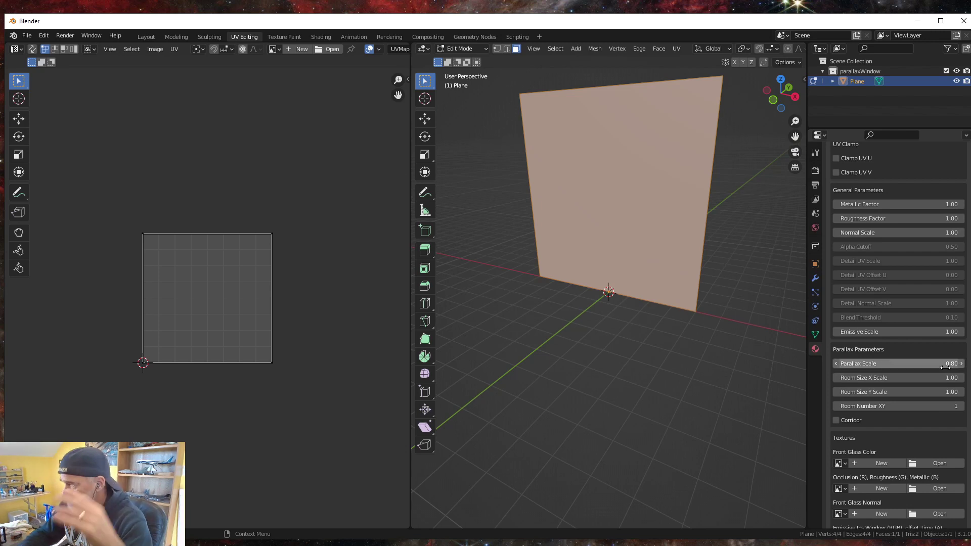
# Load bluelivingroom.png from the 5A1-modelLib texture folder as the Behind Glass Color texture.
pyautogui.scroll(-1, 915, 411)
pyautogui.scroll(-2, 915, 407)
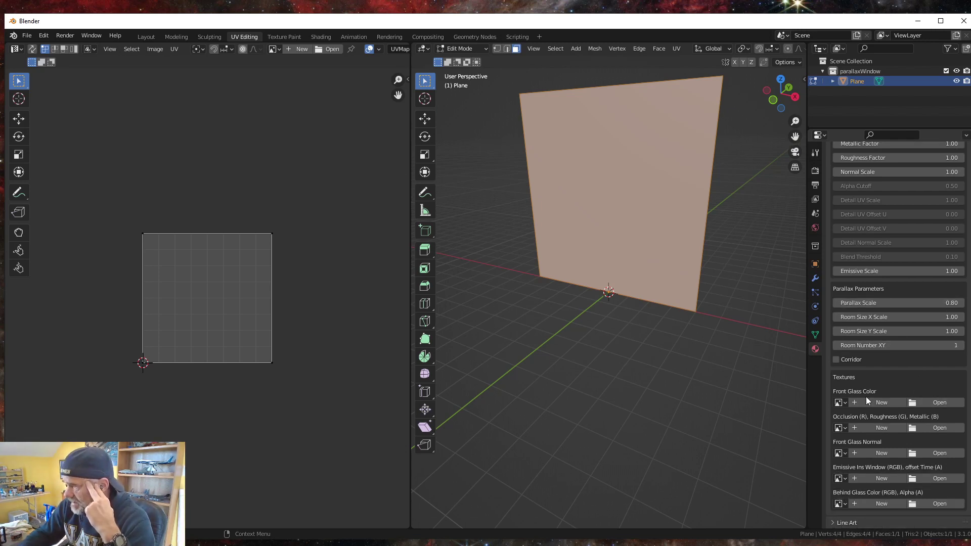
pyautogui.scroll(-2, 866, 392)
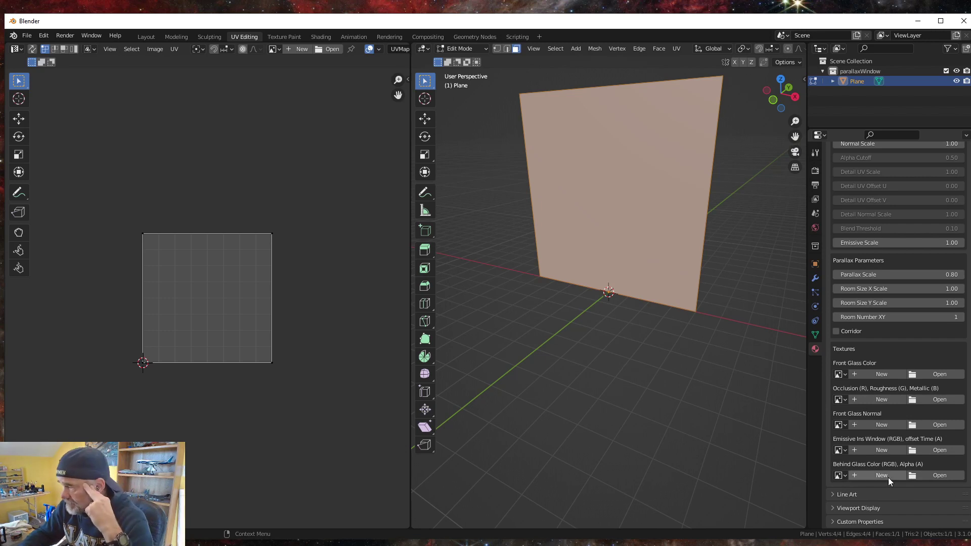
pyautogui.click(939, 475)
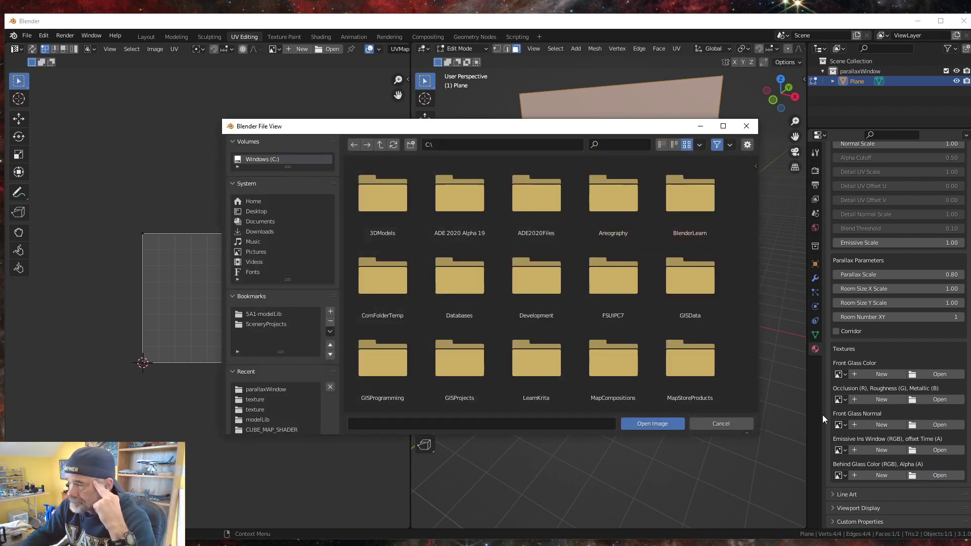
pyautogui.scroll(-10, 478, 332)
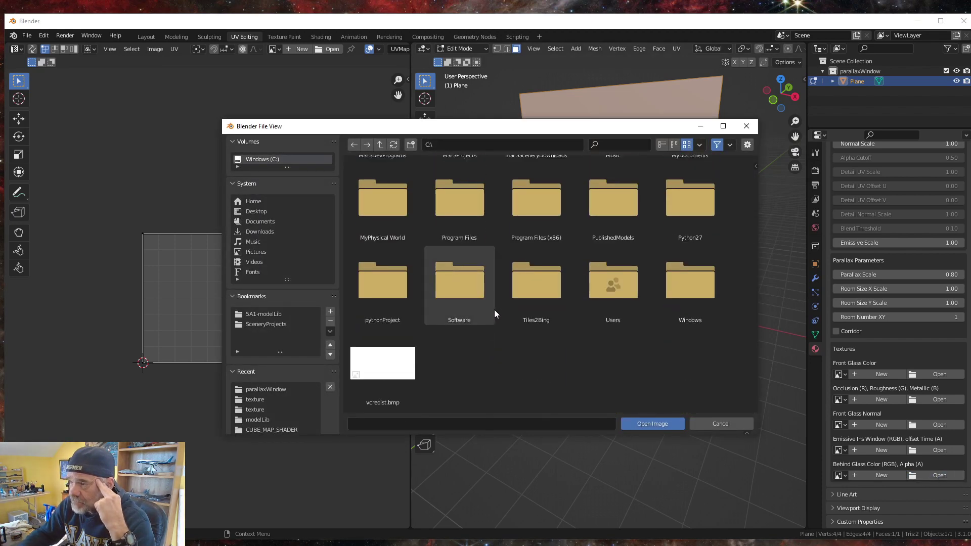
pyautogui.click(260, 399)
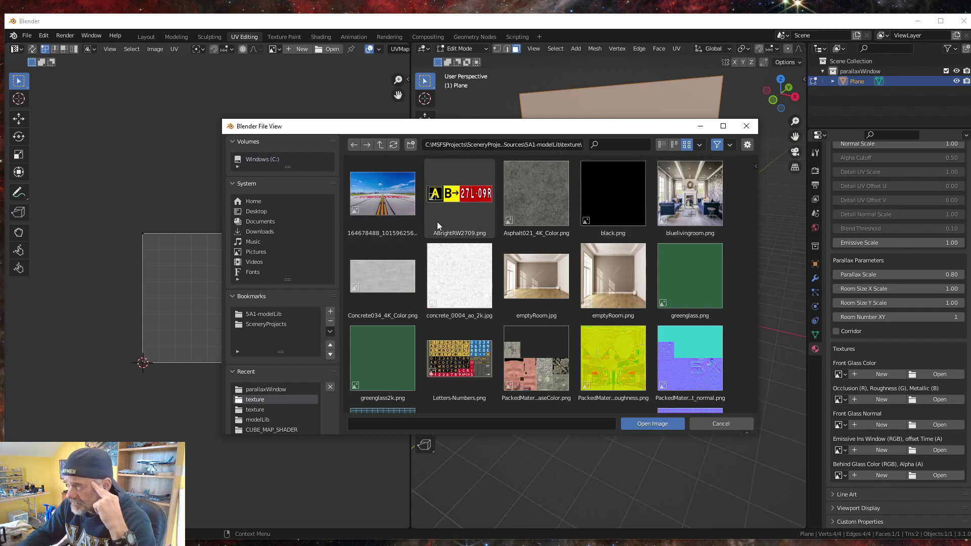
pyautogui.click(692, 199)
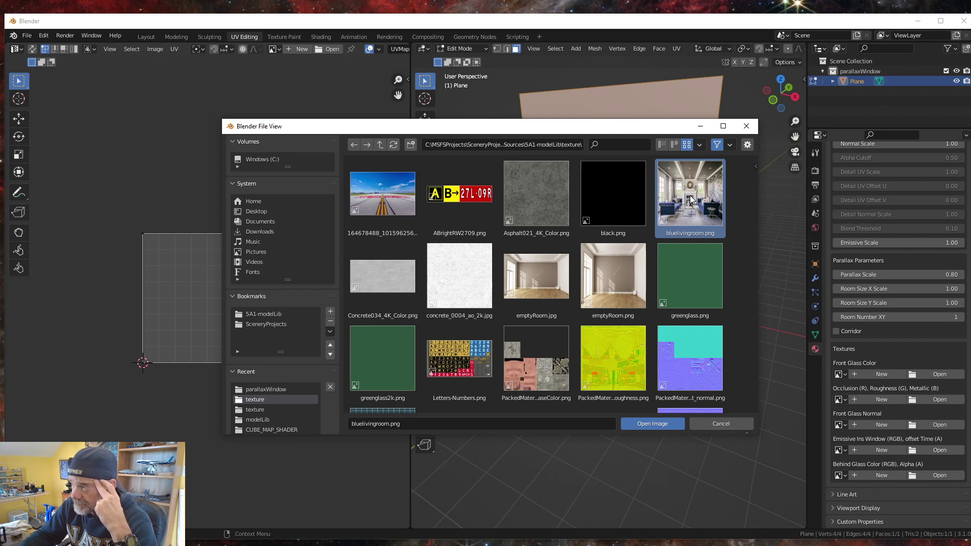
pyautogui.click(653, 425)
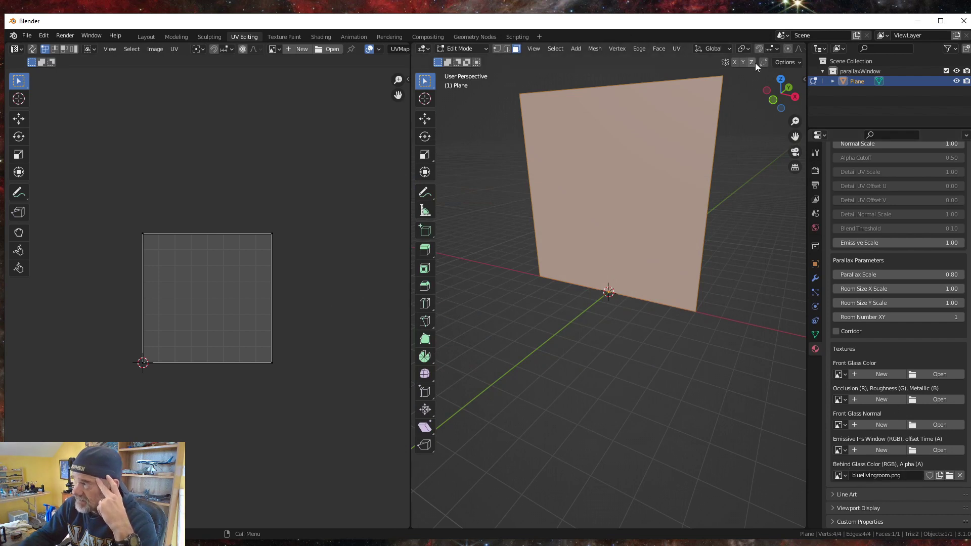
# Display the plane with Material Preview shading in the 3D viewport.
pyautogui.scroll(-5, 729, 48)
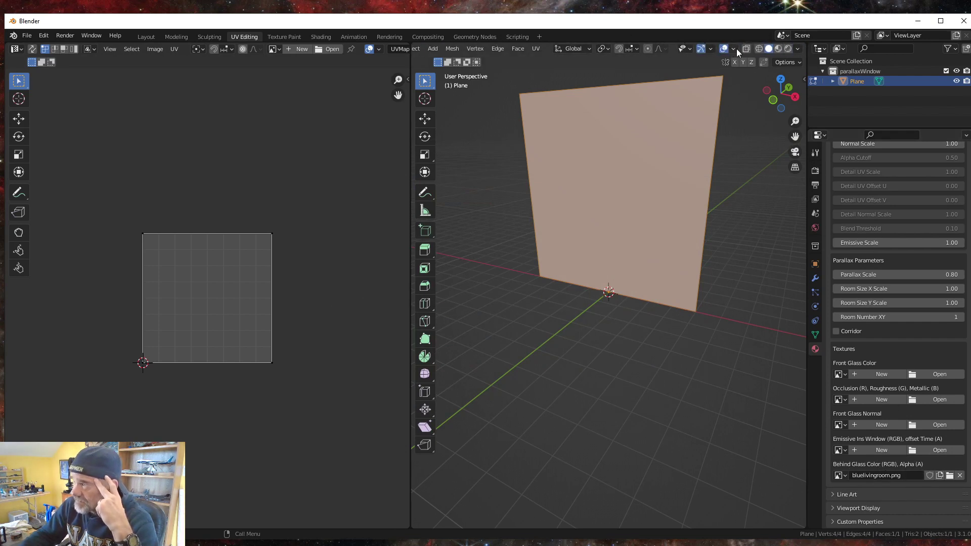
pyautogui.click(779, 48)
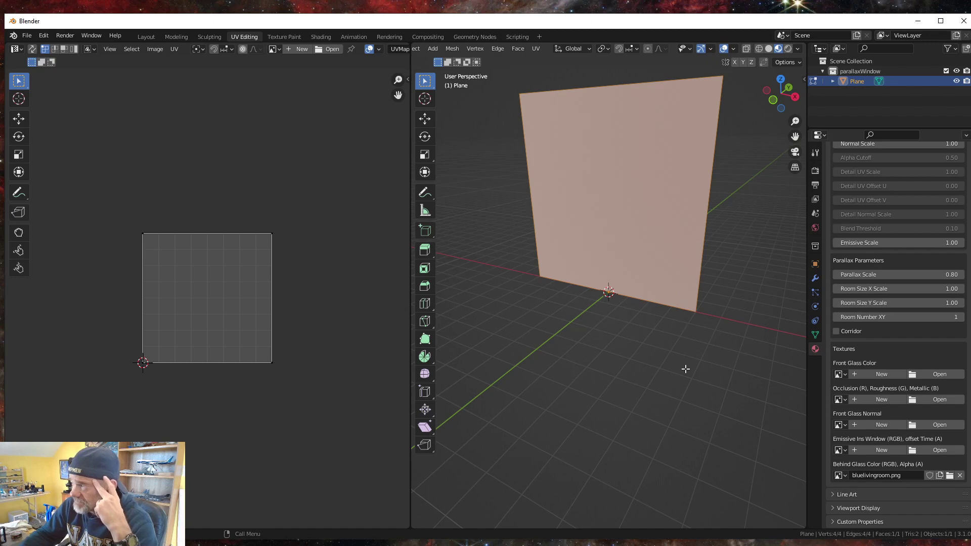
pyautogui.moveTo(643, 338); pyautogui.dragTo(687, 354, button='middle')
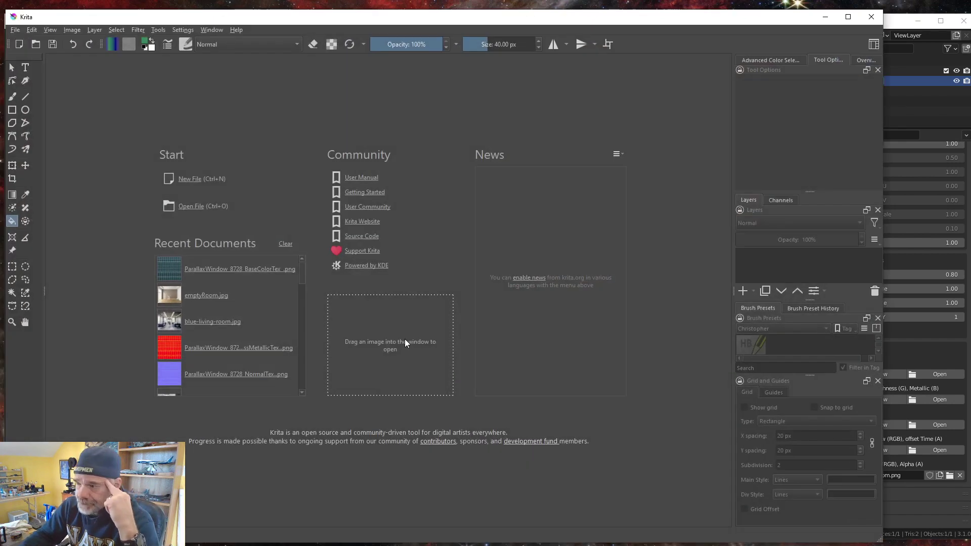
# Switch to Krita and create a new 2048 × 2048 px document in RGB/Alpha with 16-bit integer depth.
pyautogui.click(186, 180)
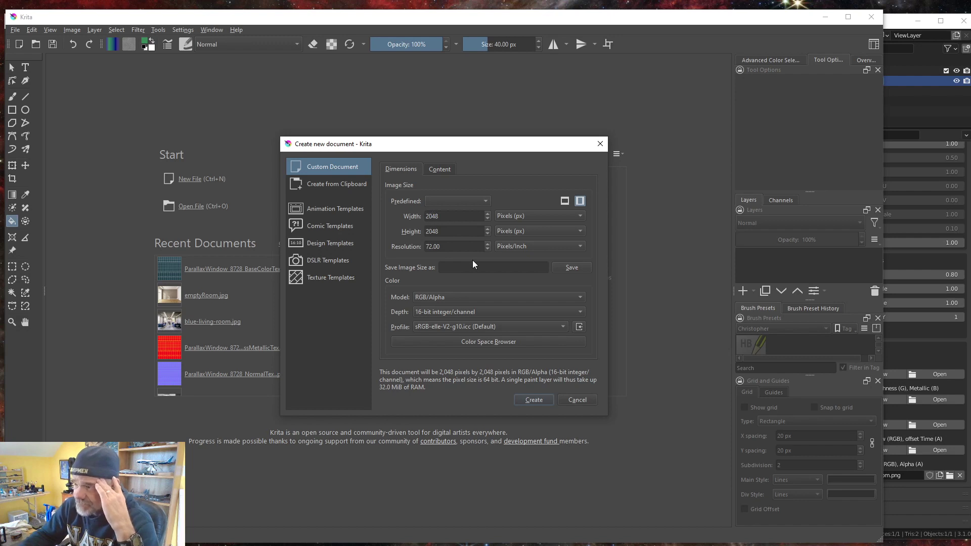
pyautogui.click(534, 399)
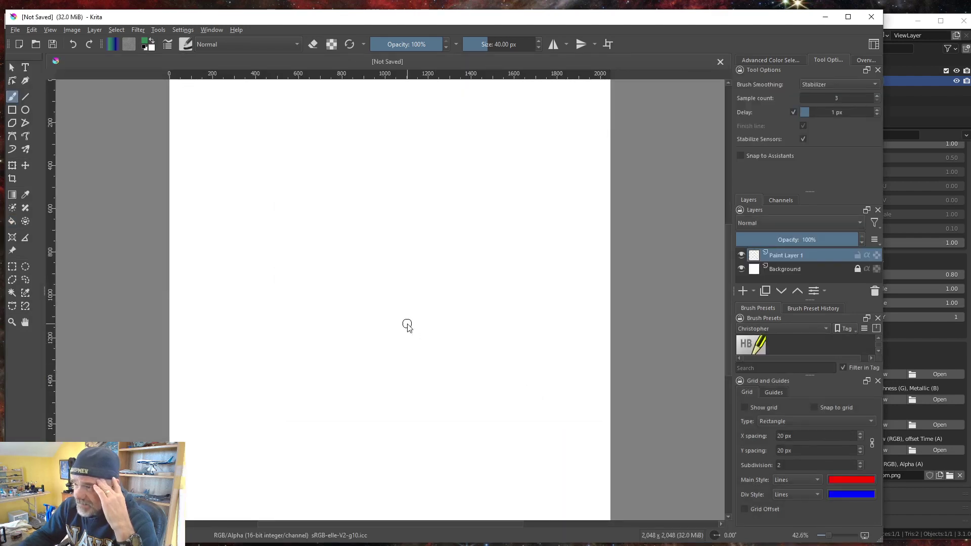
# Make a rectangular selection of about 2073 × 2079 px that covers the whole canvas on Paint Layer 1.
pyautogui.keyDown('ctrl'); pyautogui.scroll(-1, 415, 326); pyautogui.keyUp('ctrl')
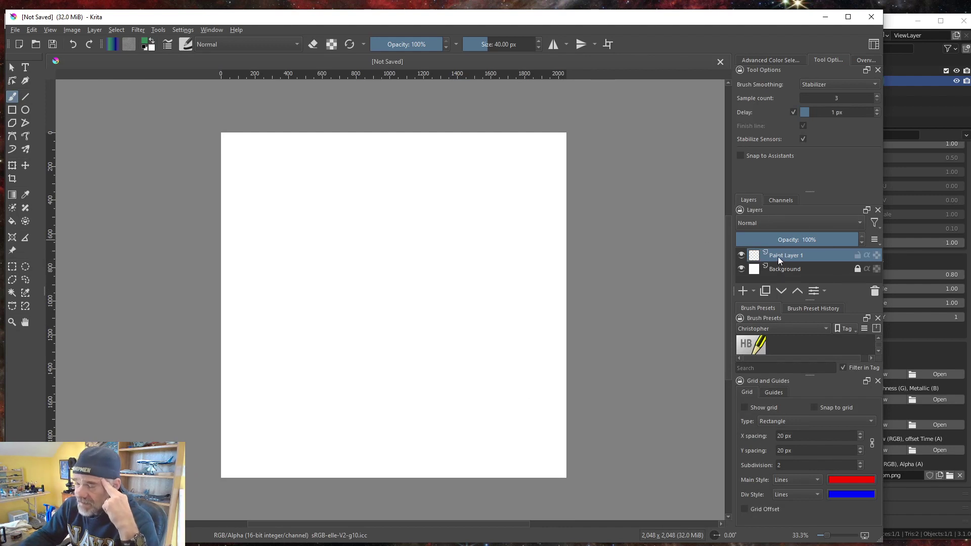
pyautogui.moveTo(777, 256)
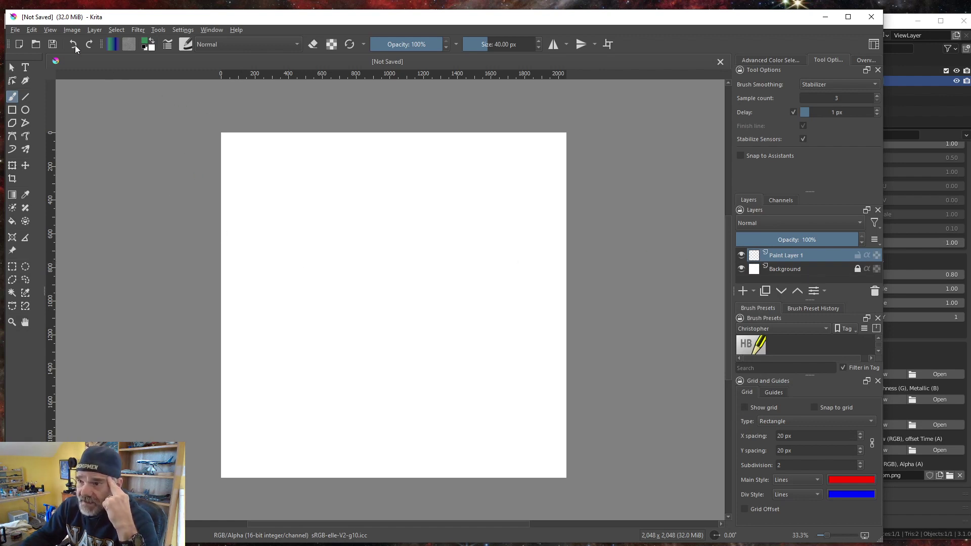
pyautogui.click(10, 267)
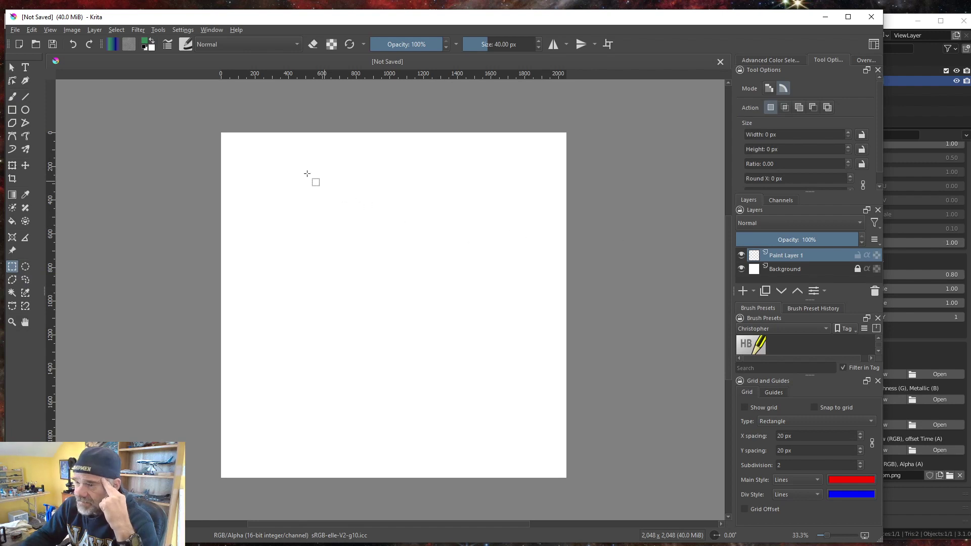
pyautogui.moveTo(221, 132); pyautogui.dragTo(568, 480)
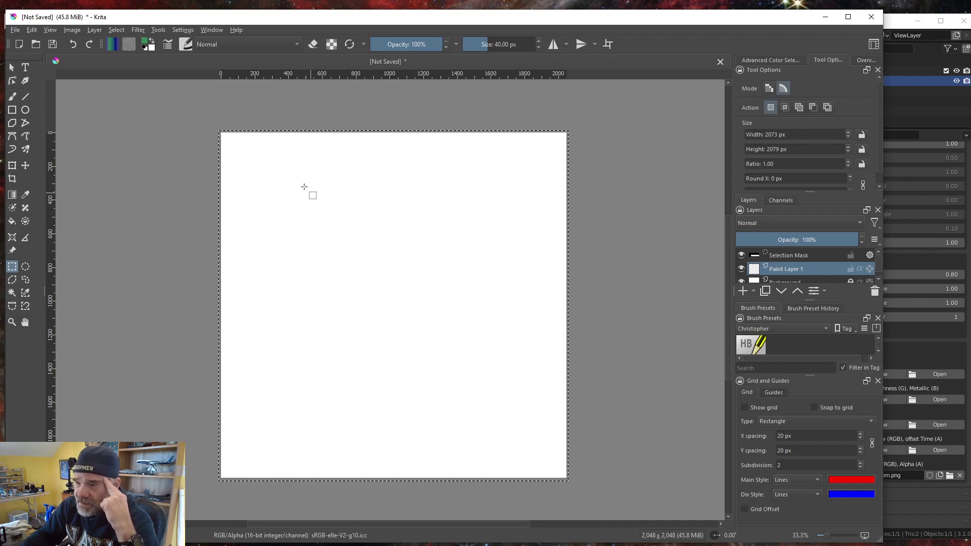
# Set the foreground color to the dark brown Coffee swatch, #3b2300.
pyautogui.click(147, 44)
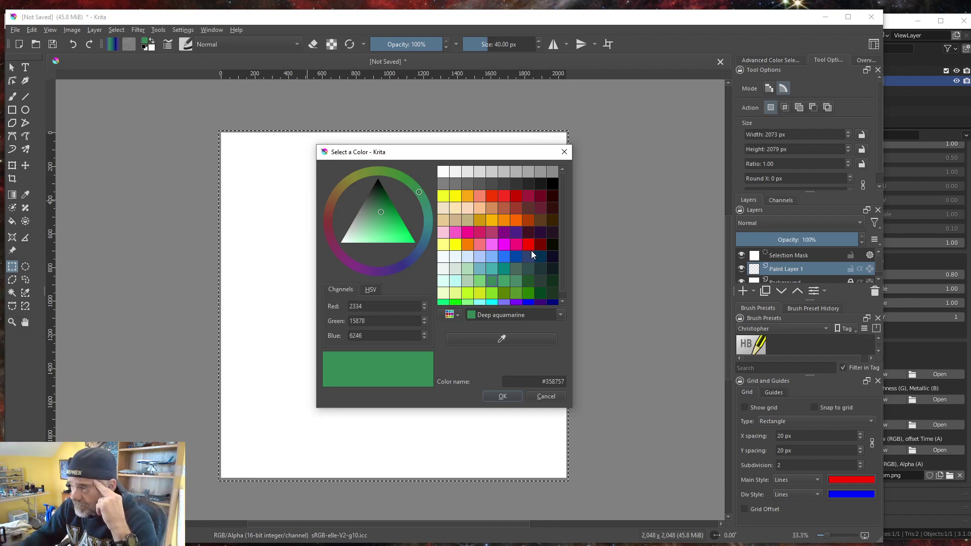
pyautogui.scroll(-1, 539, 257)
pyautogui.scroll(1, 539, 257)
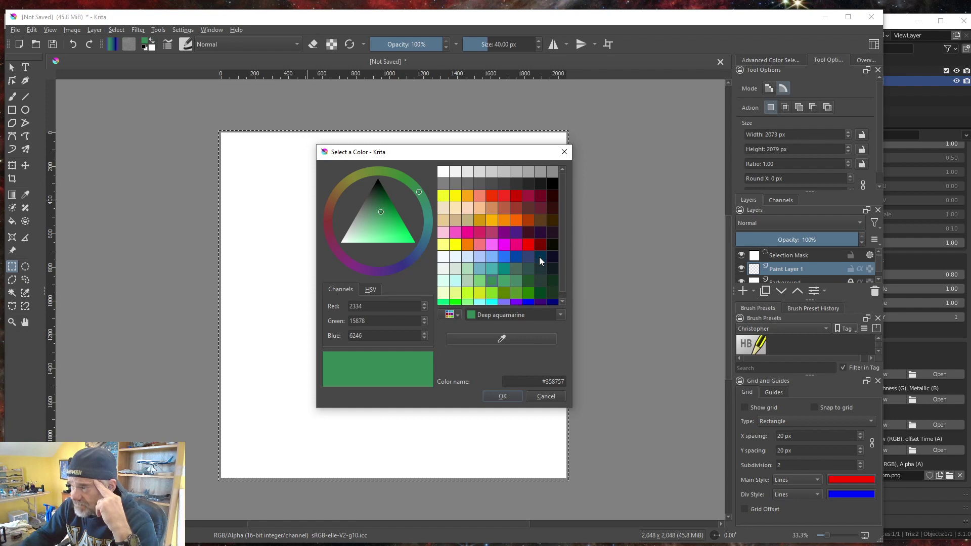
pyautogui.scroll(-1, 539, 257)
pyautogui.scroll(1, 540, 254)
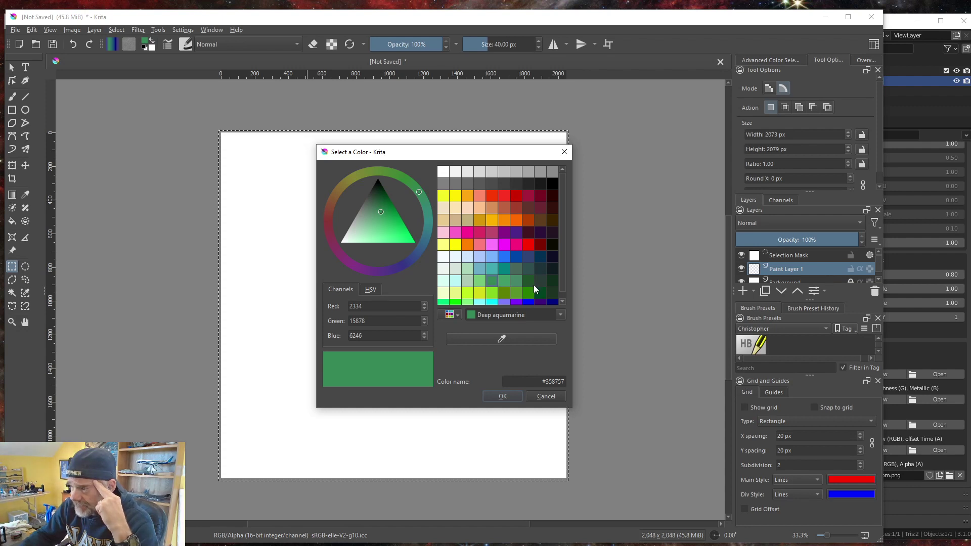
pyautogui.scroll(-1, 539, 265)
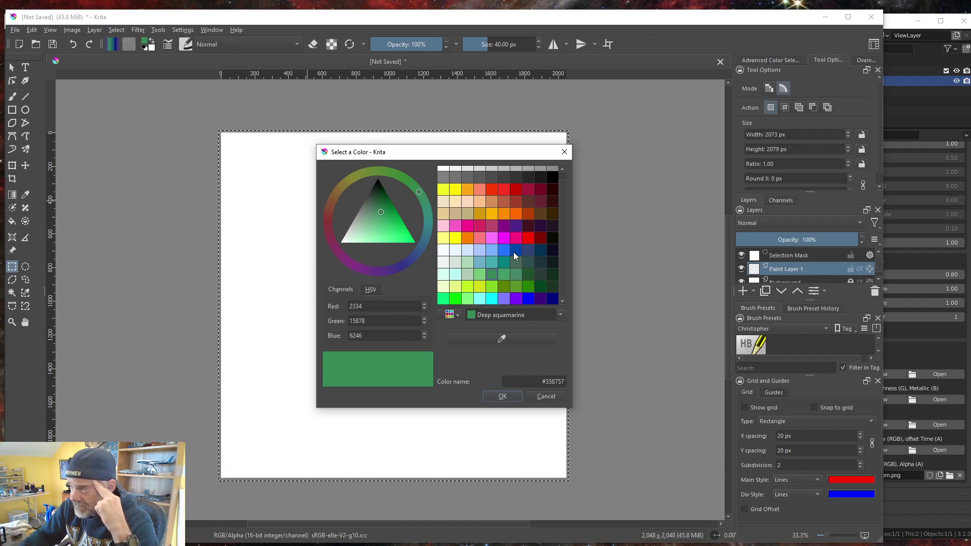
pyautogui.click(551, 214)
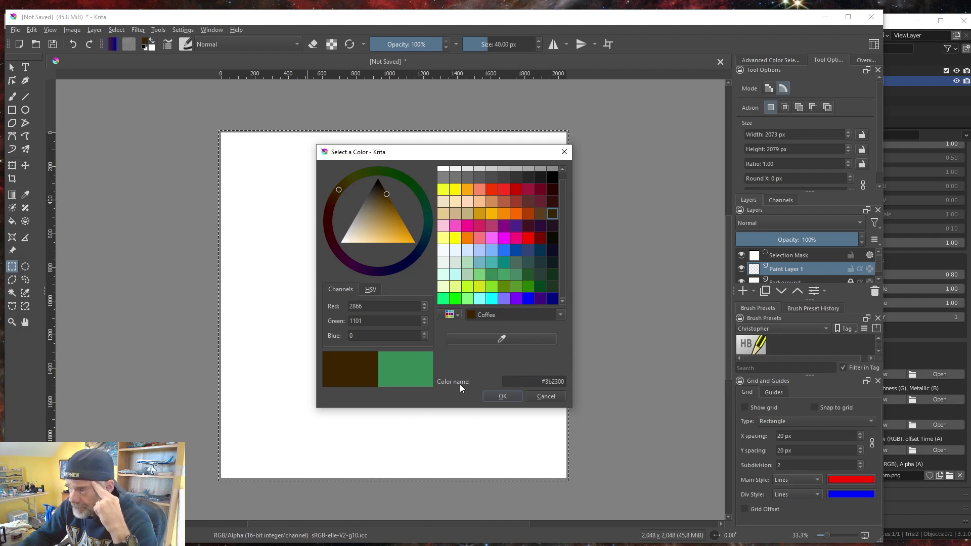
pyautogui.click(502, 397)
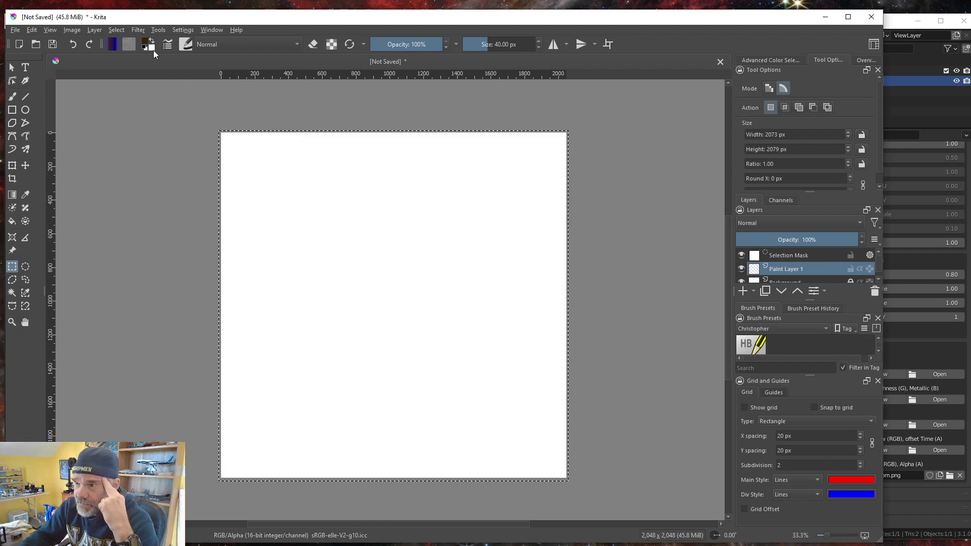
# Fill the selected canvas area on Paint Layer 1 with the brown foreground color at 50% opacity.
pyautogui.click(12, 223)
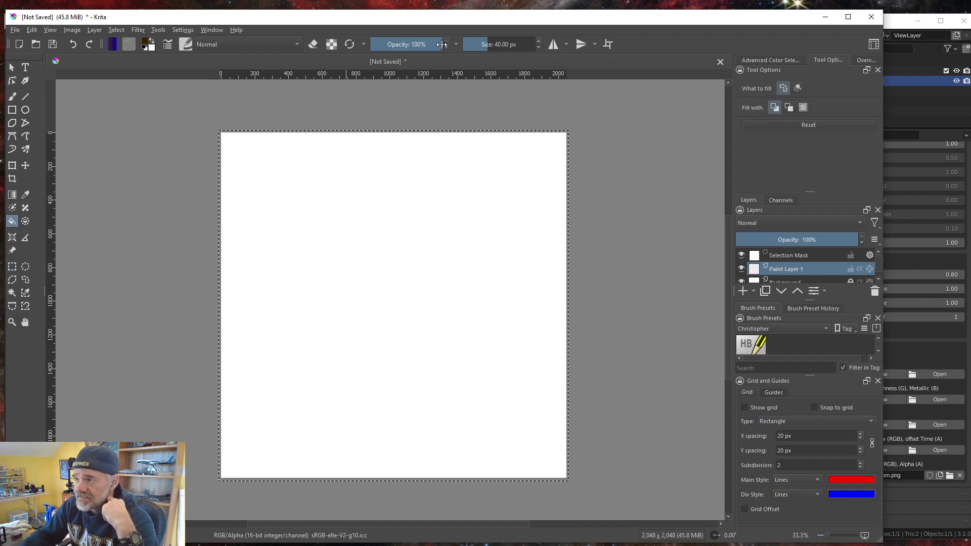
pyautogui.moveTo(442, 46); pyautogui.dragTo(405, 54)
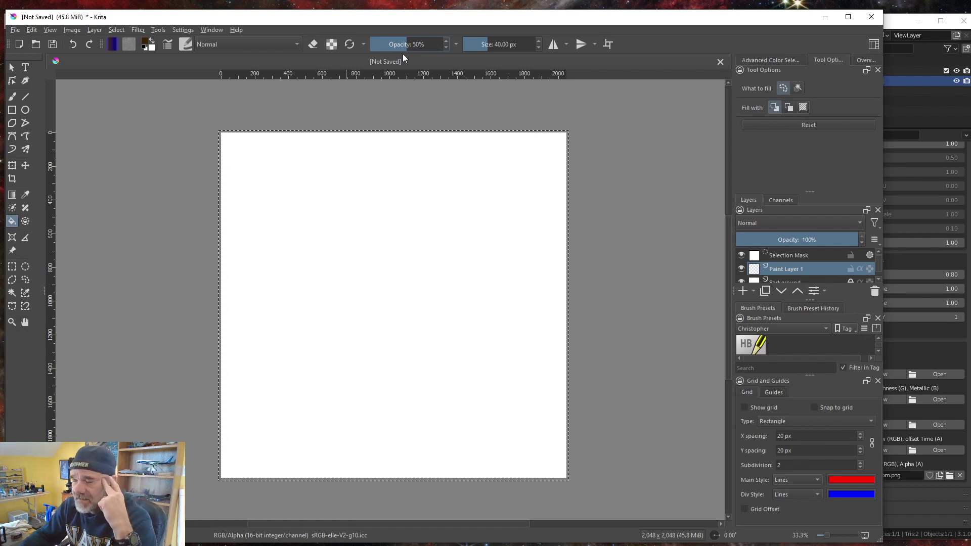
pyautogui.click(355, 268)
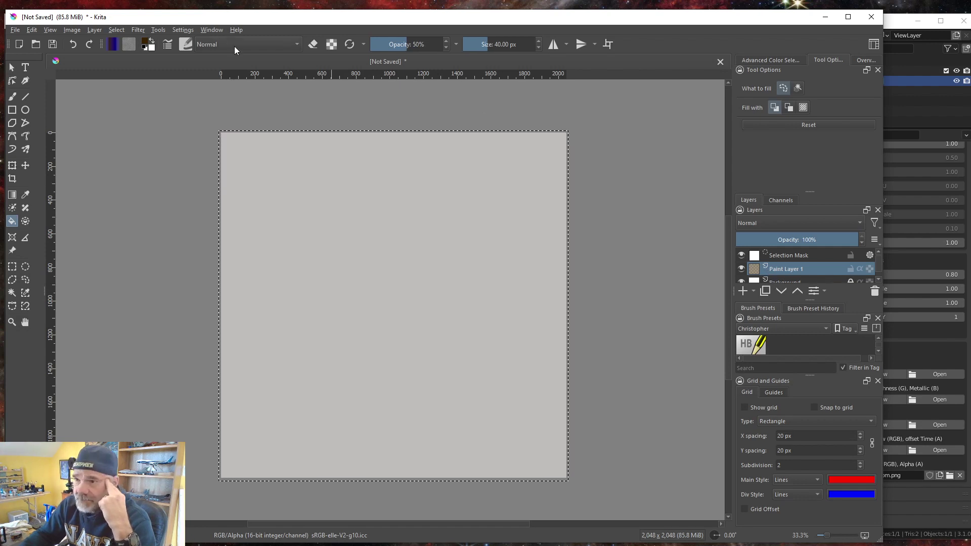
# Deselect the canvas area and hide the white Background layer.
pyautogui.click(117, 29)
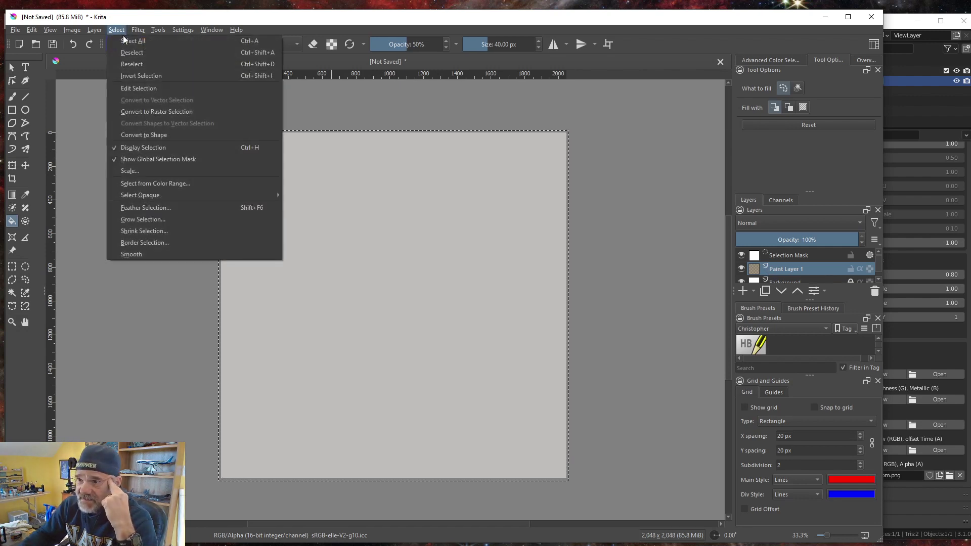
pyautogui.click(137, 54)
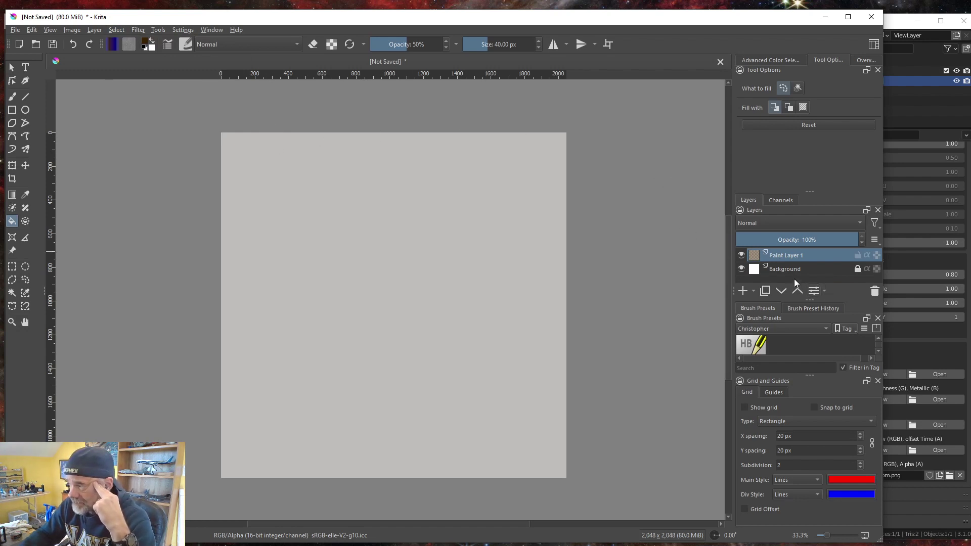
pyautogui.click(742, 267)
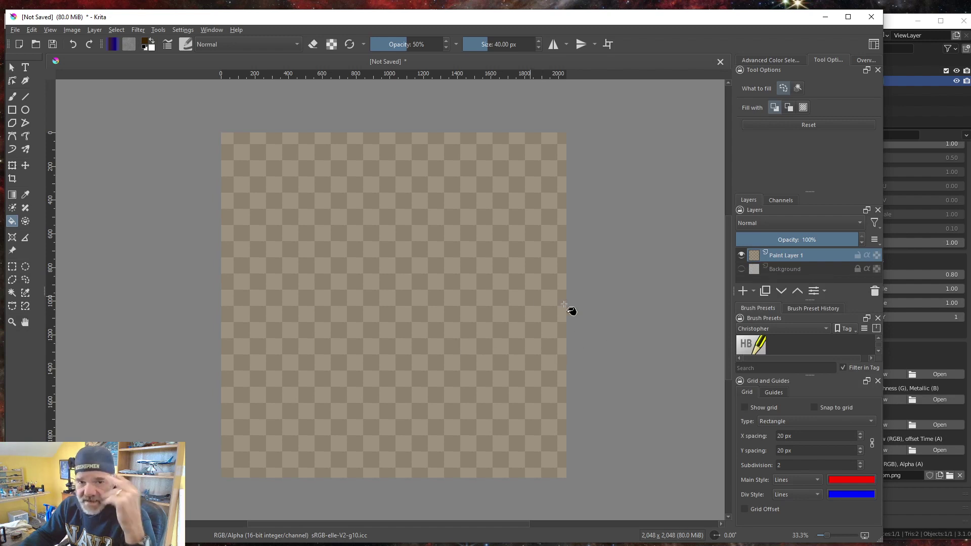
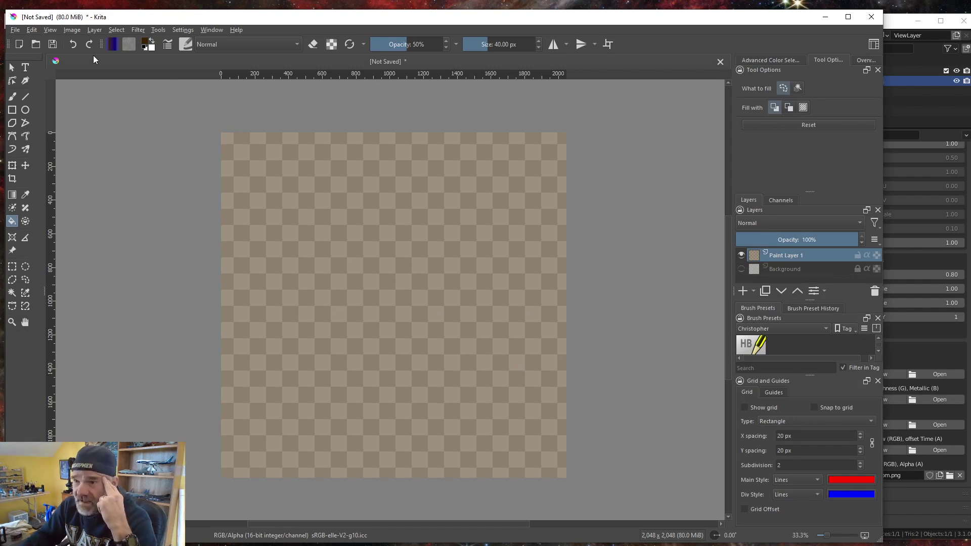
# Export the image as brownglass2k.png to the 5A1-modelLib texture folder, storing the alpha channel and forcing conversion to sRGB.
pyautogui.click(15, 31)
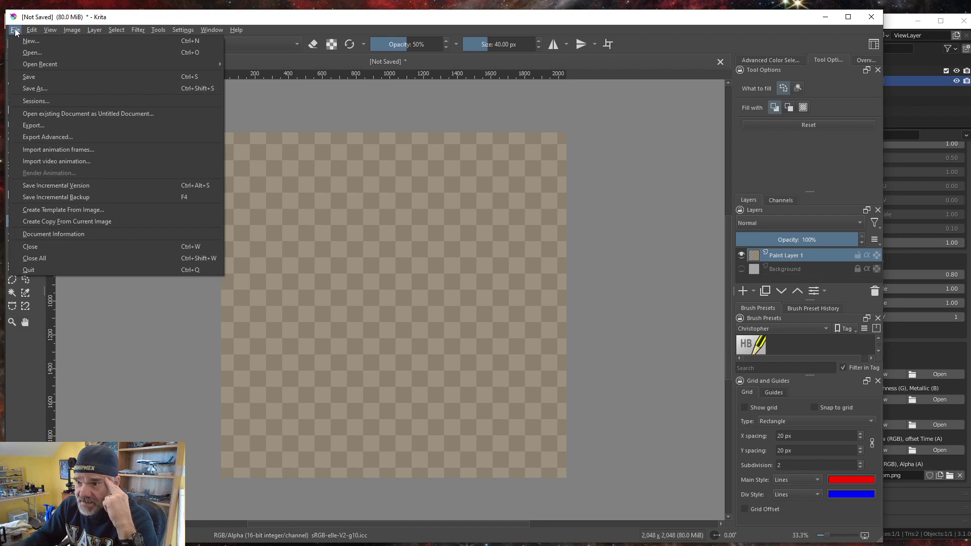
pyautogui.click(29, 125)
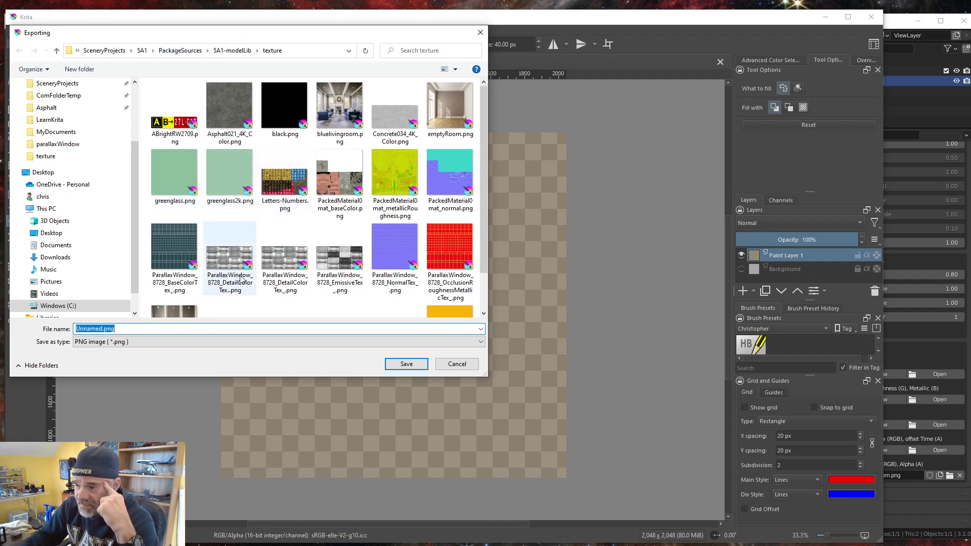
pyautogui.click(101, 330)
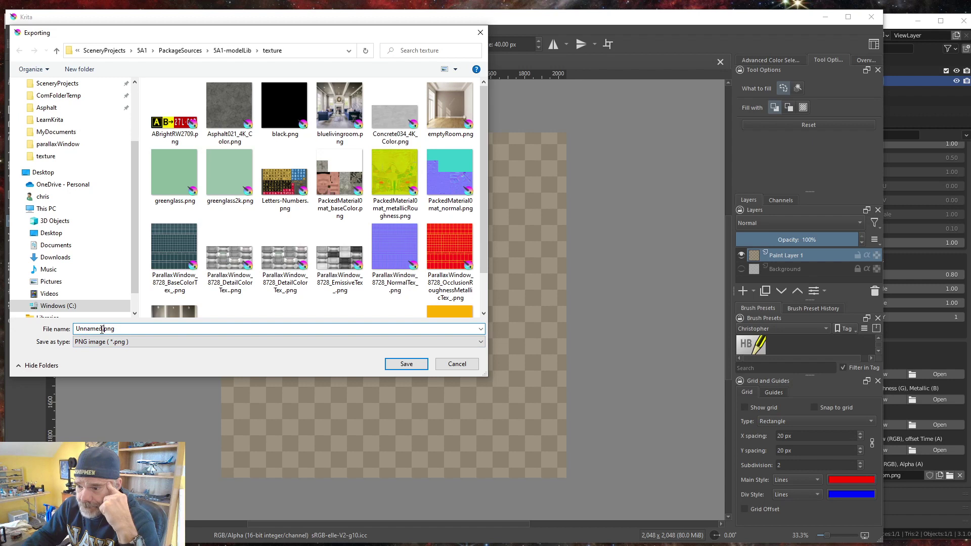
pyautogui.doubleClick(102, 329)
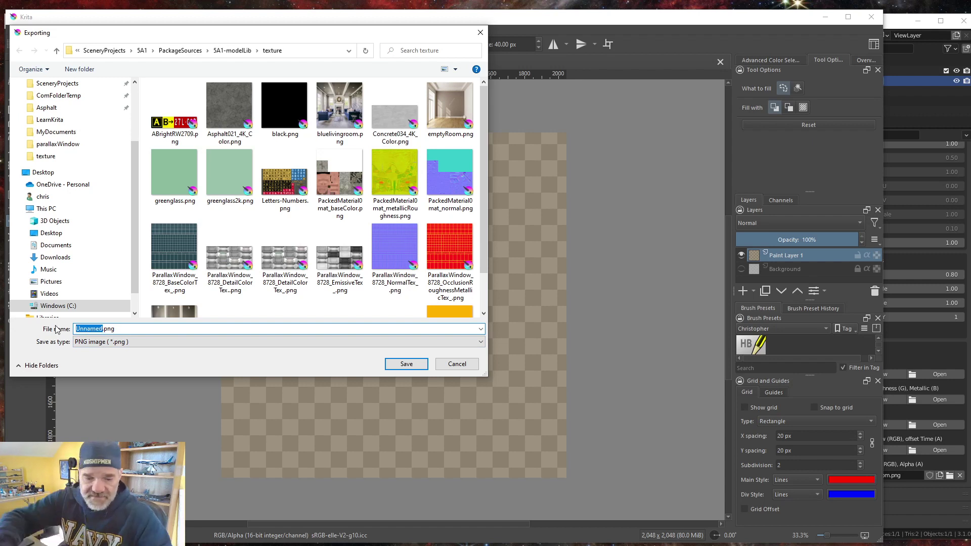
pyautogui.write('bor')
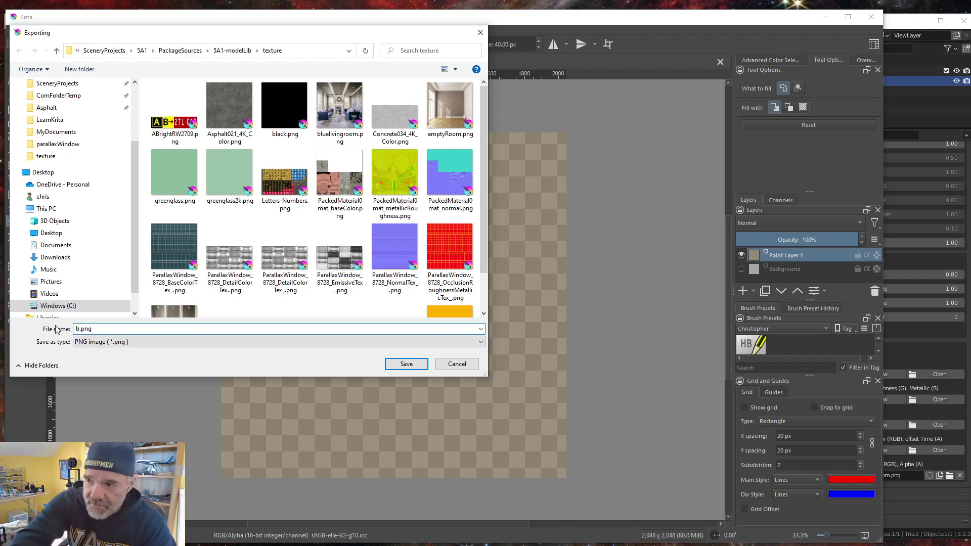
pyautogui.press('BackSpace')
pyautogui.press('BackSpace')
pyautogui.write('row')
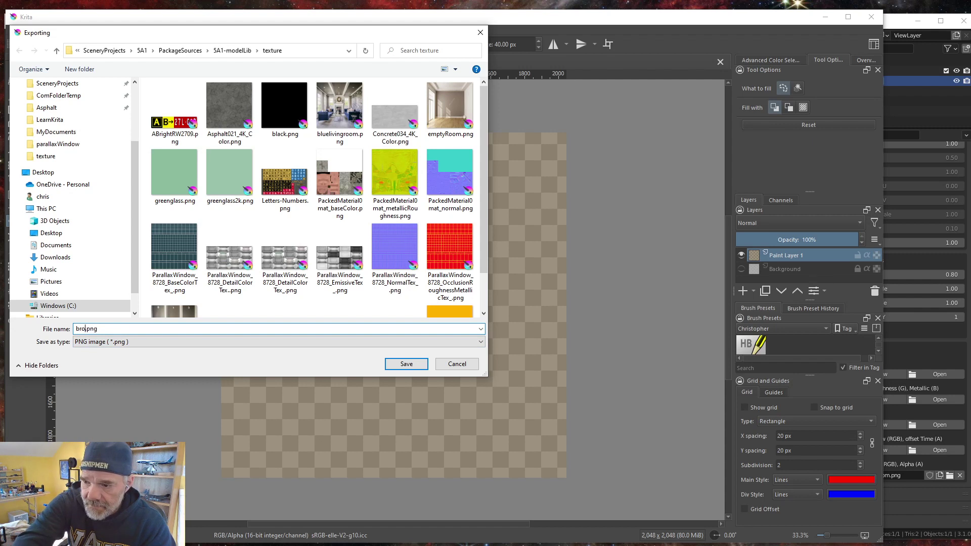
pyautogui.write('nglass')
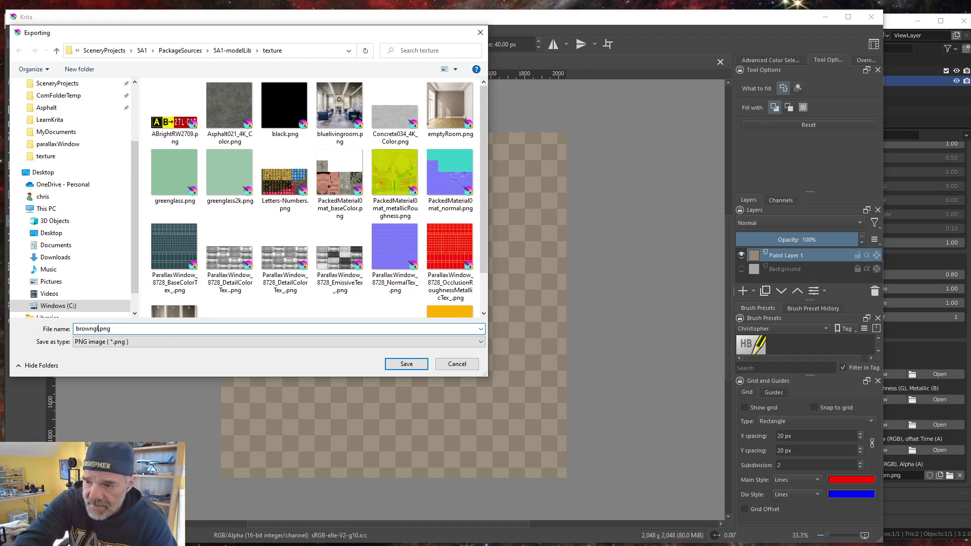
pyautogui.write('2k')
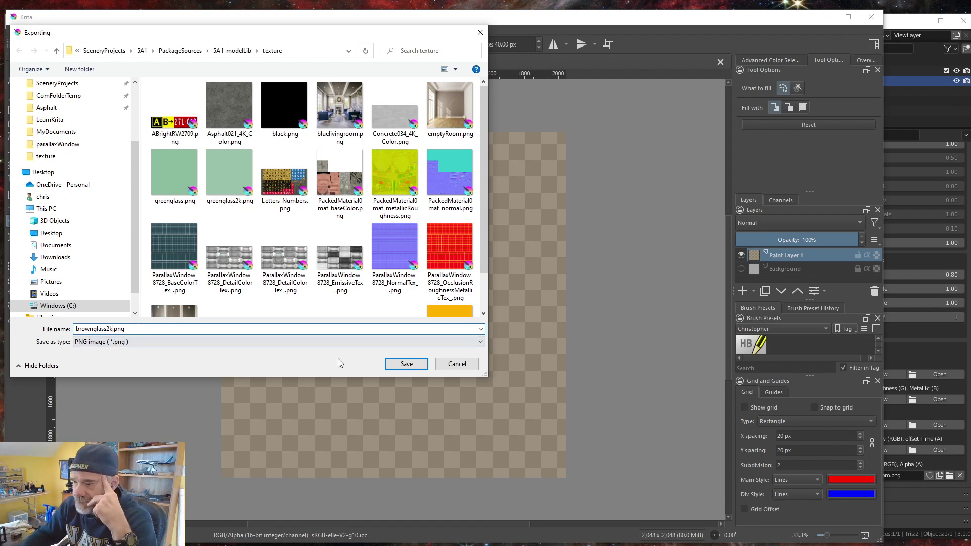
pyautogui.click(397, 365)
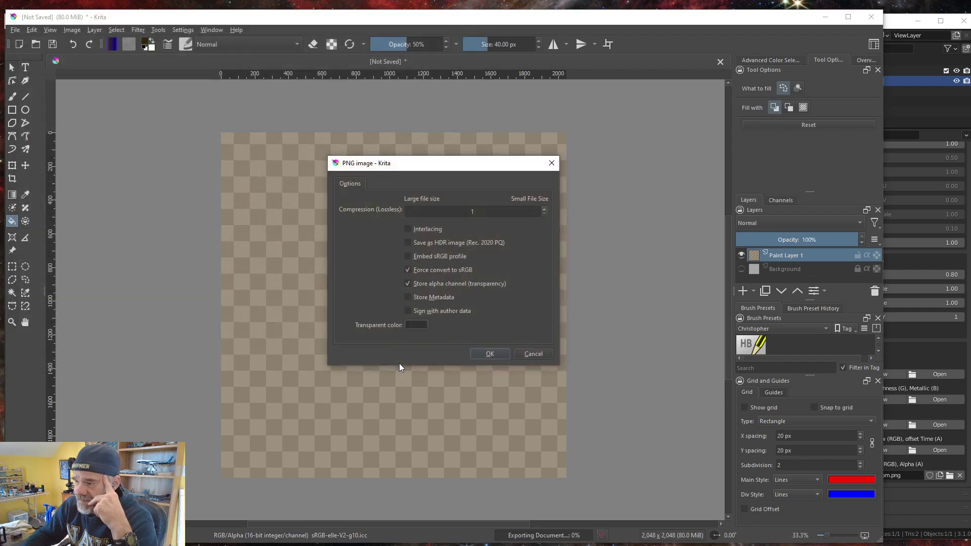
pyautogui.click(486, 352)
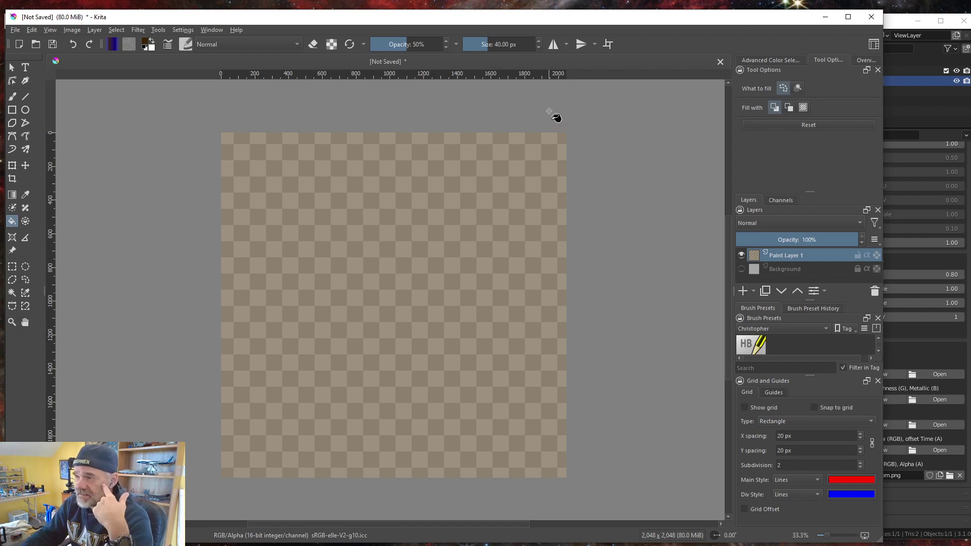
# Switch to Blender and load brownglass2k.png from the 5A1-modelLib texture folder as the Front Glass Color texture.
pyautogui.click(825, 20)
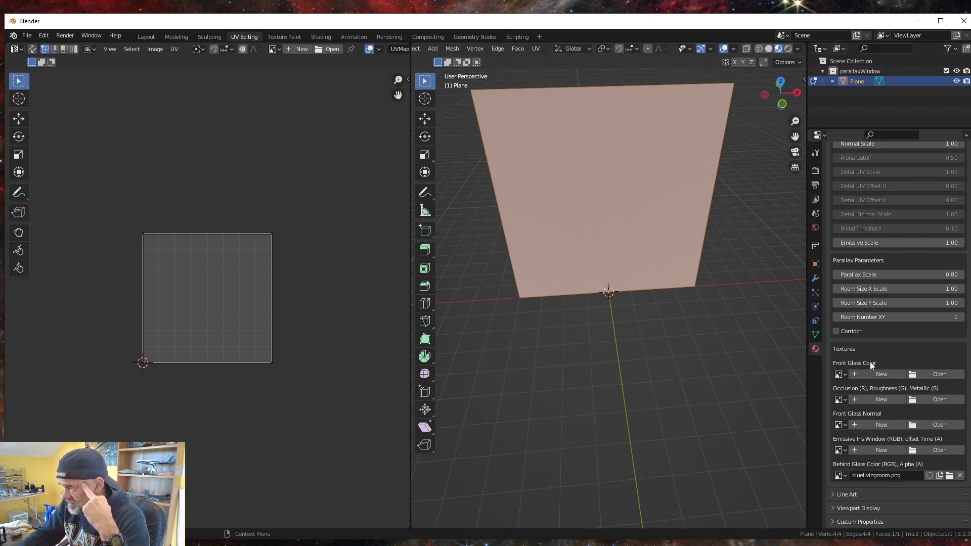
pyautogui.click(937, 374)
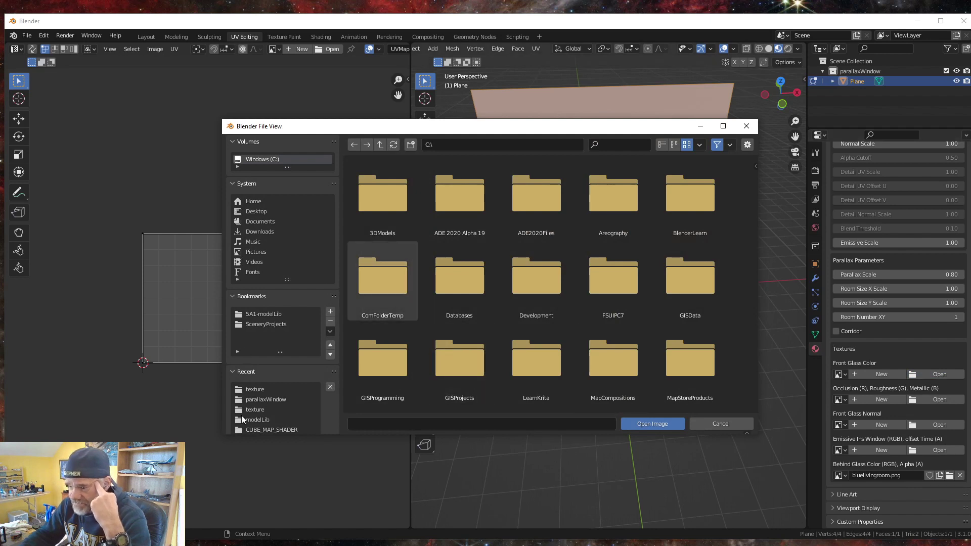
pyautogui.click(255, 389)
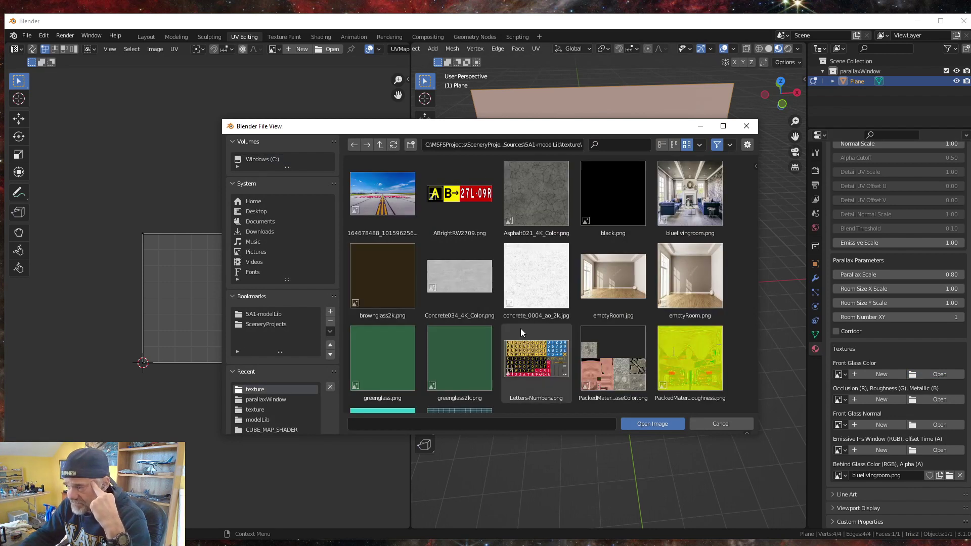
pyautogui.click(379, 283)
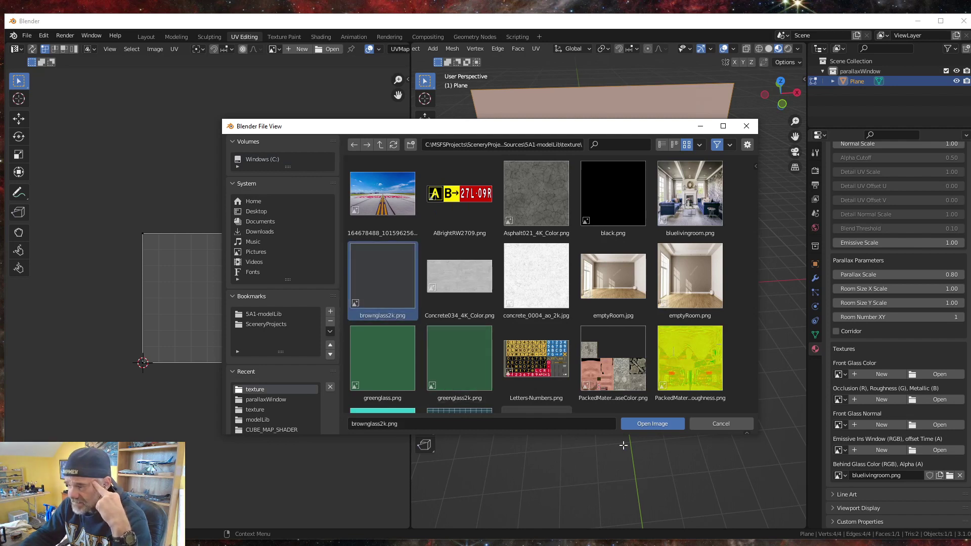
pyautogui.click(648, 424)
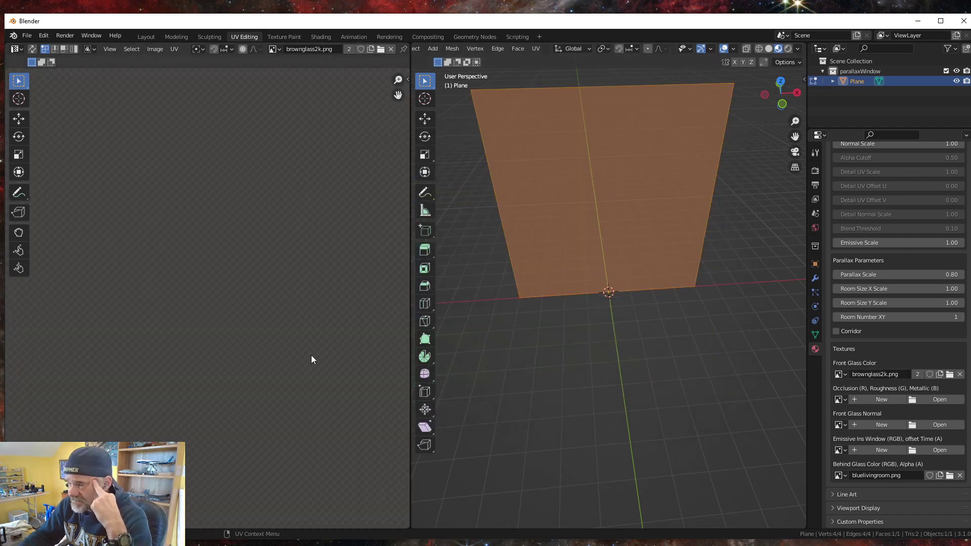
# Examine the tinted plane, its UV layout, and the material's parallax parameters and texture slots.
pyautogui.moveTo(548, 401)
pyautogui.mouseDown(button='middle')
pyautogui.moveTo(583, 384)
pyautogui.moveTo(559, 417)
pyautogui.moveTo(521, 424)
pyautogui.moveTo(494, 371)
pyautogui.moveTo(541, 417)
pyautogui.moveTo(570, 403)
pyautogui.mouseUp(button='middle')
pyautogui.scroll(-3, 598, 353)
pyautogui.scroll(3, 598, 353)
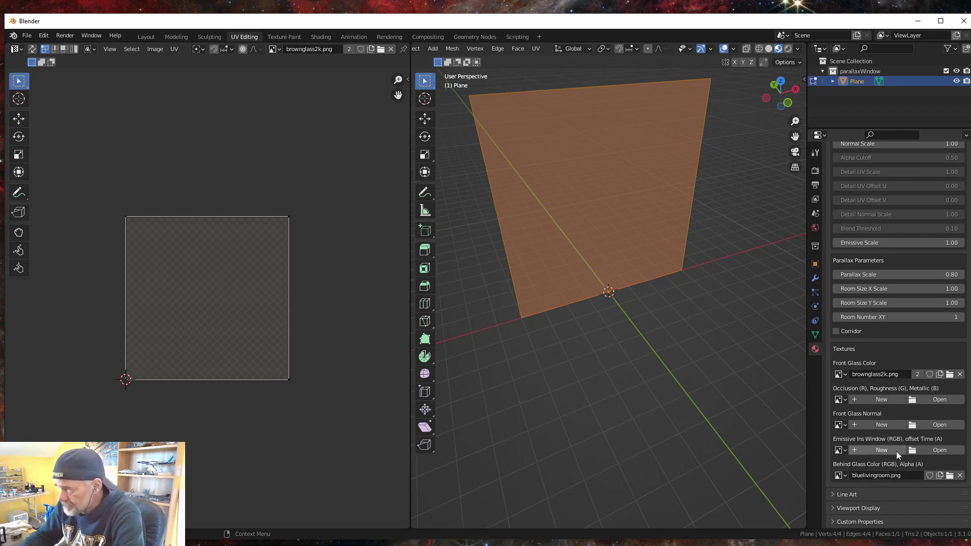
pyautogui.scroll(4, 882, 374)
pyautogui.scroll(-4, 883, 379)
pyautogui.scroll(1, 879, 378)
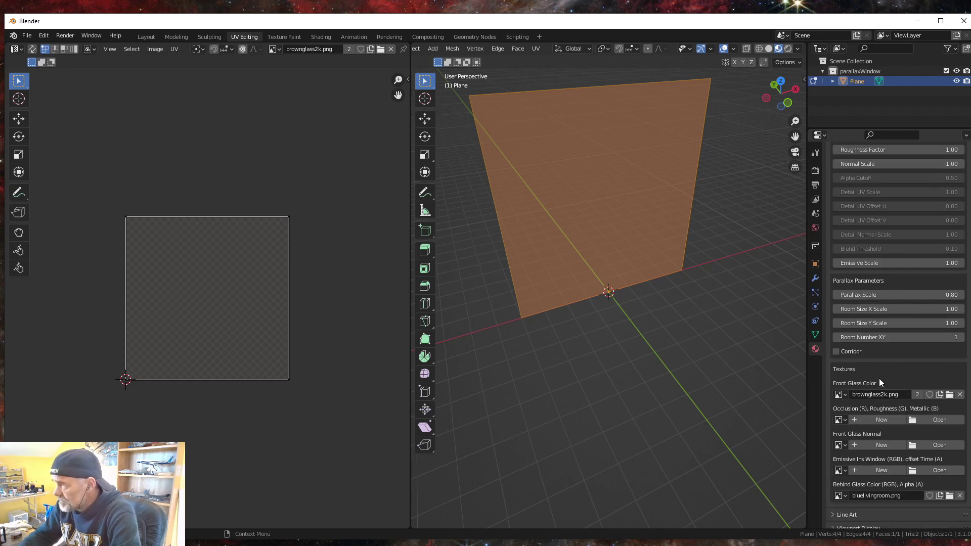
pyautogui.scroll(1, 879, 379)
pyautogui.scroll(-2, 879, 378)
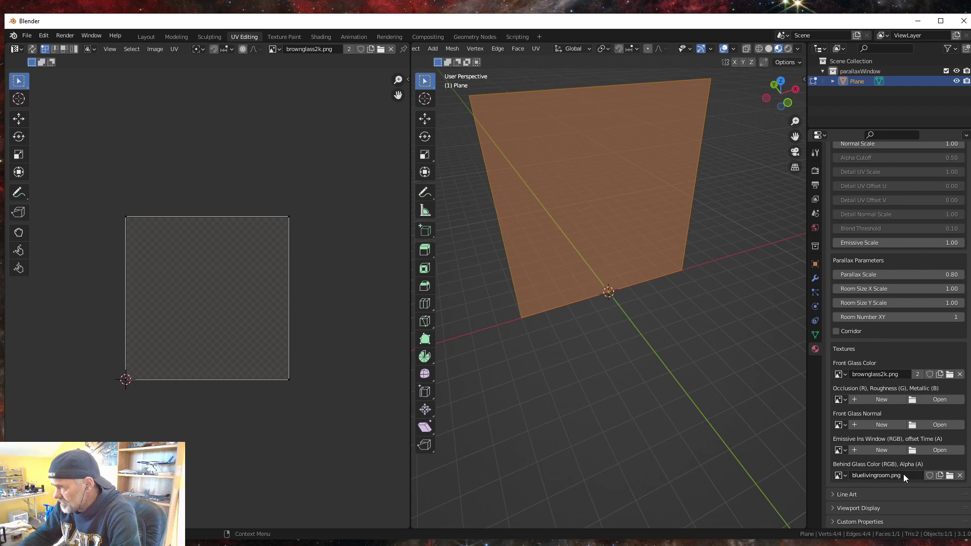
# Change the Parallax material's emissive color from black to a light tan.
pyautogui.scroll(5, 861, 231)
pyautogui.scroll(12, 862, 230)
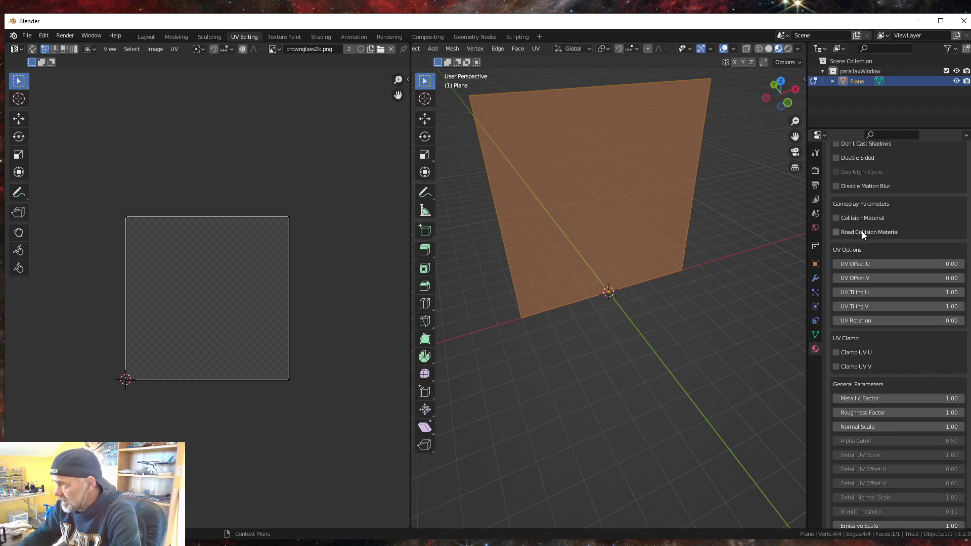
pyautogui.scroll(7, 879, 332)
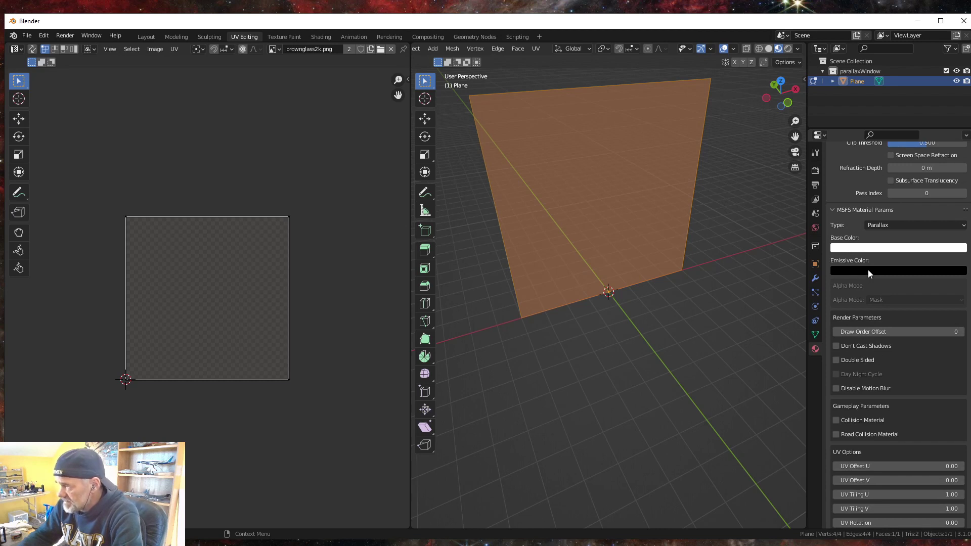
pyautogui.click(867, 270)
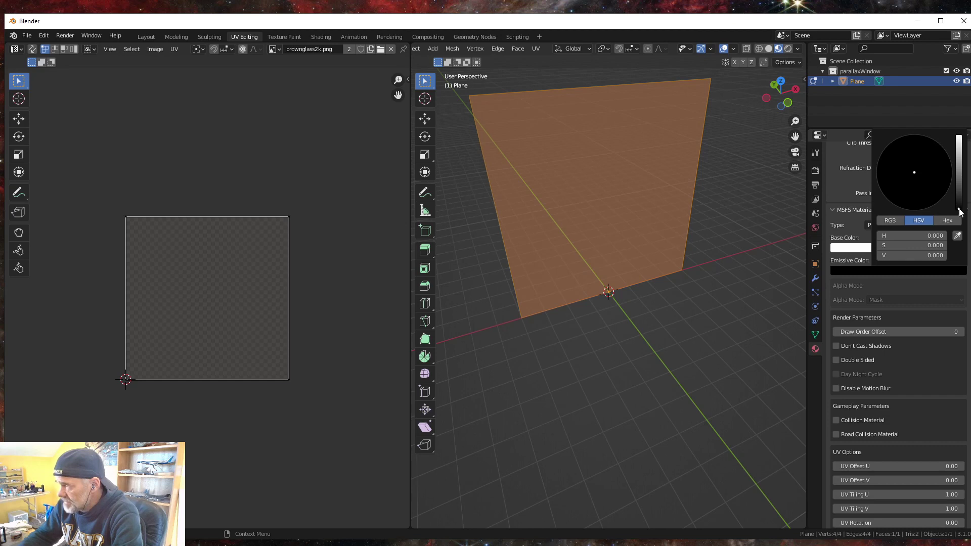
pyautogui.moveTo(959, 208); pyautogui.dragTo(958, 151)
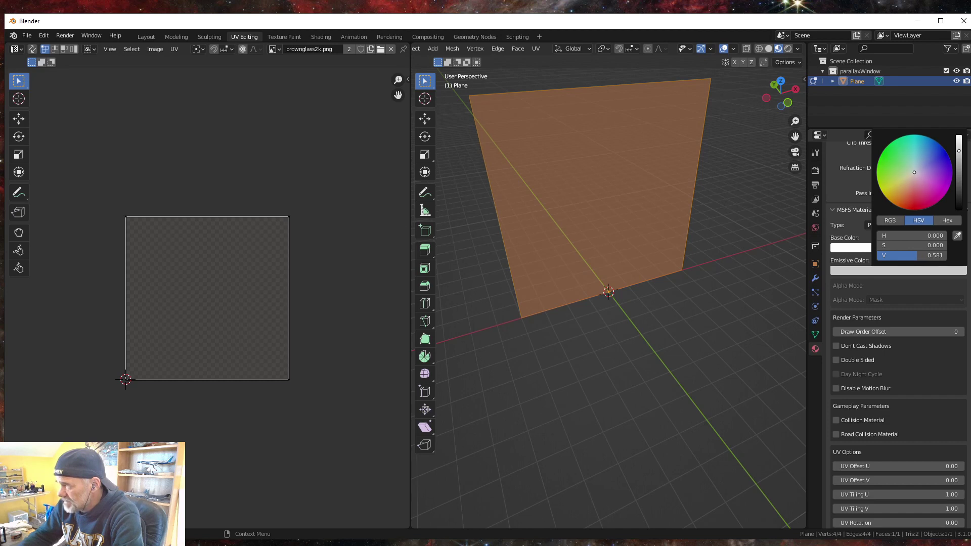
pyautogui.moveTo(914, 173); pyautogui.dragTo(908, 182)
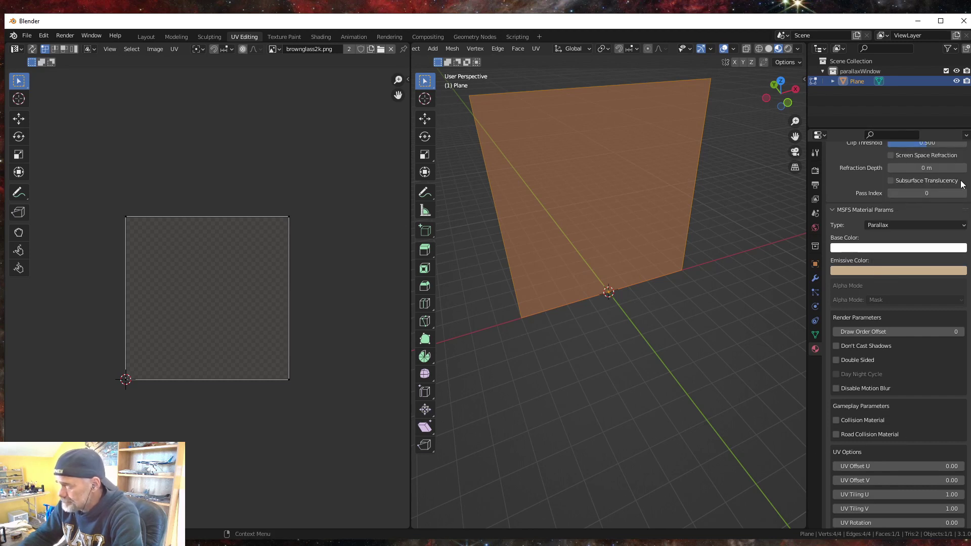
# Turn off Backface Culling in the Parallax material's settings.
pyautogui.scroll(6, 888, 315)
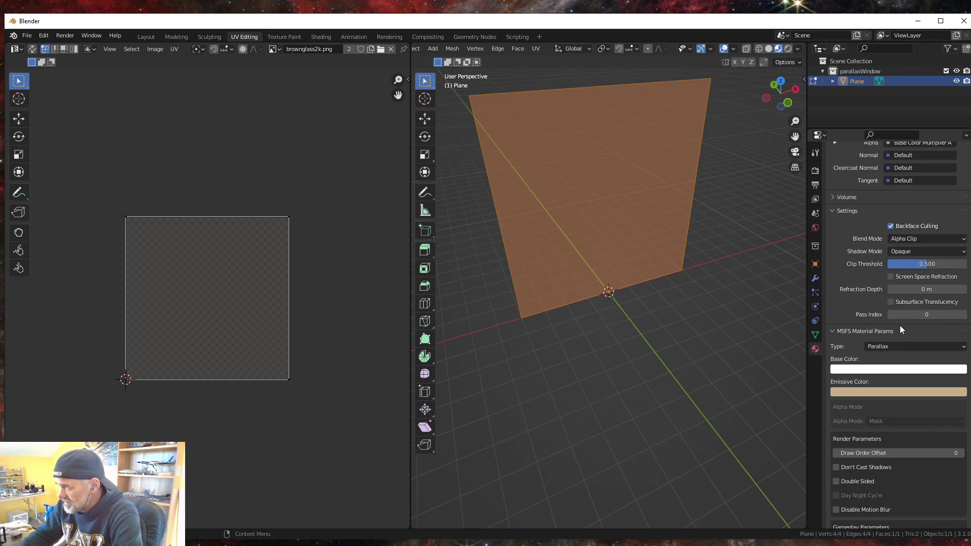
pyautogui.scroll(3, 899, 325)
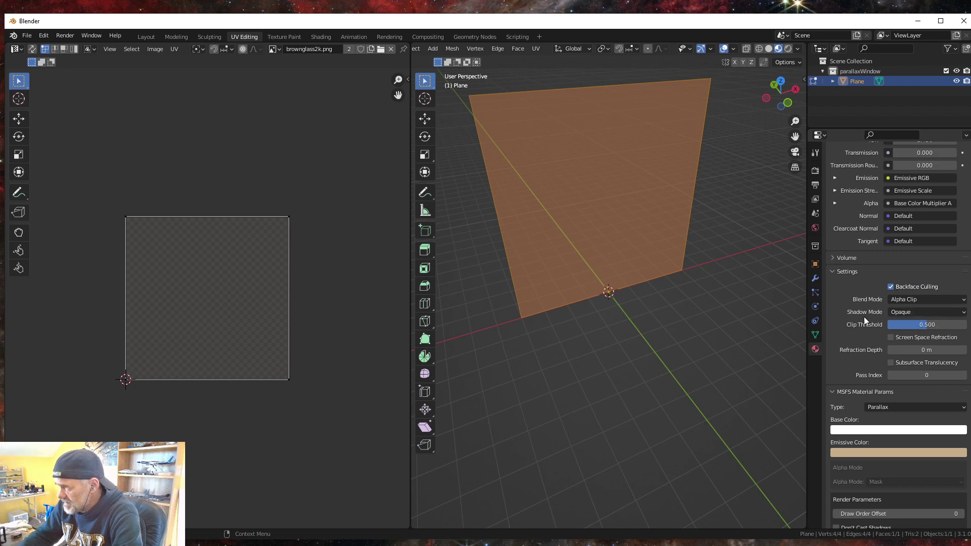
pyautogui.click(890, 287)
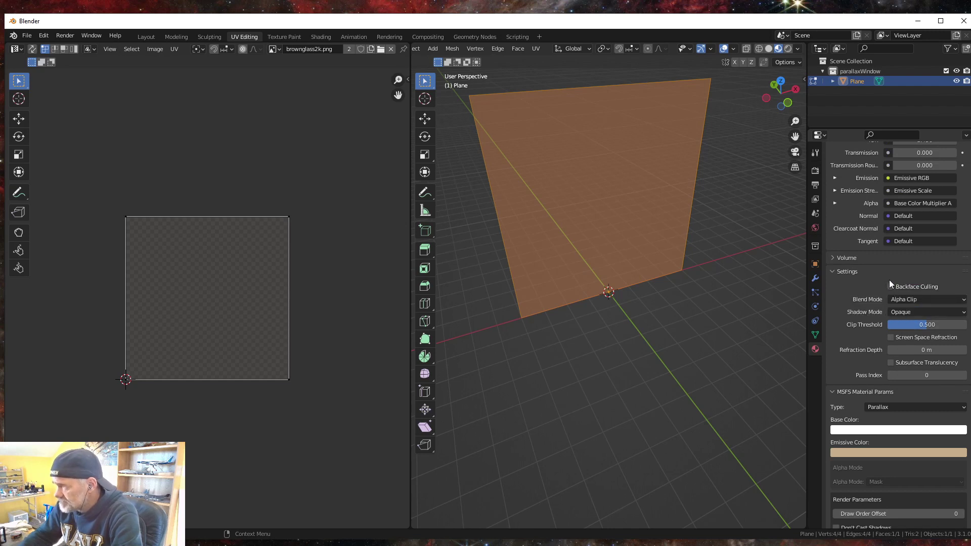
# Examine the living material's surface inputs, blend settings, and MSFS render, gameplay, UV and general parameters.
pyautogui.scroll(3, 890, 282)
pyautogui.scroll(10, 891, 287)
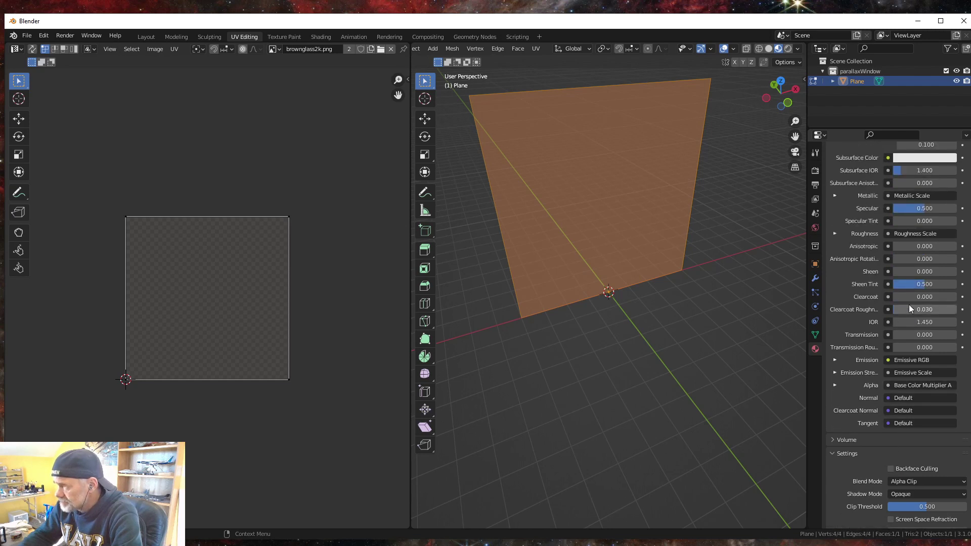
pyautogui.scroll(6, 917, 289)
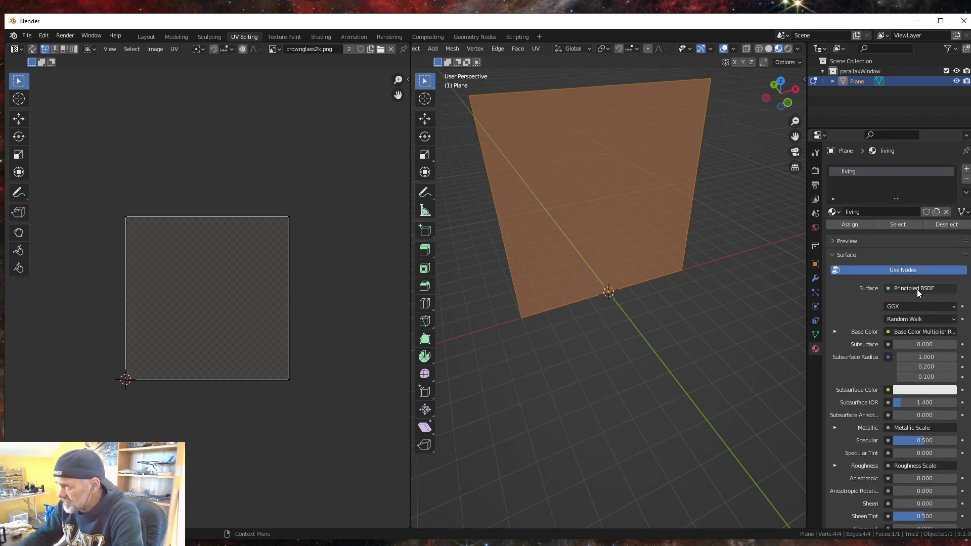
pyautogui.scroll(-20, 917, 289)
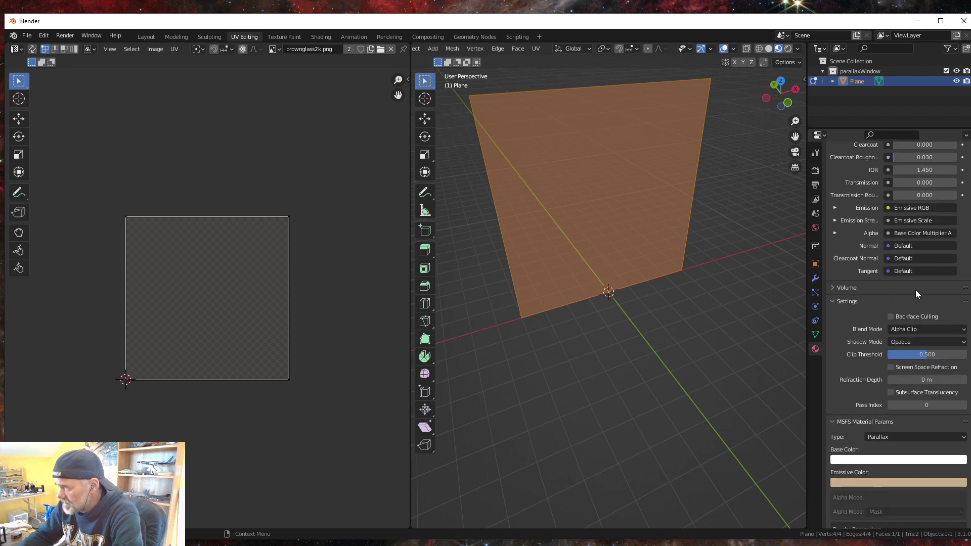
pyautogui.scroll(-3, 915, 290)
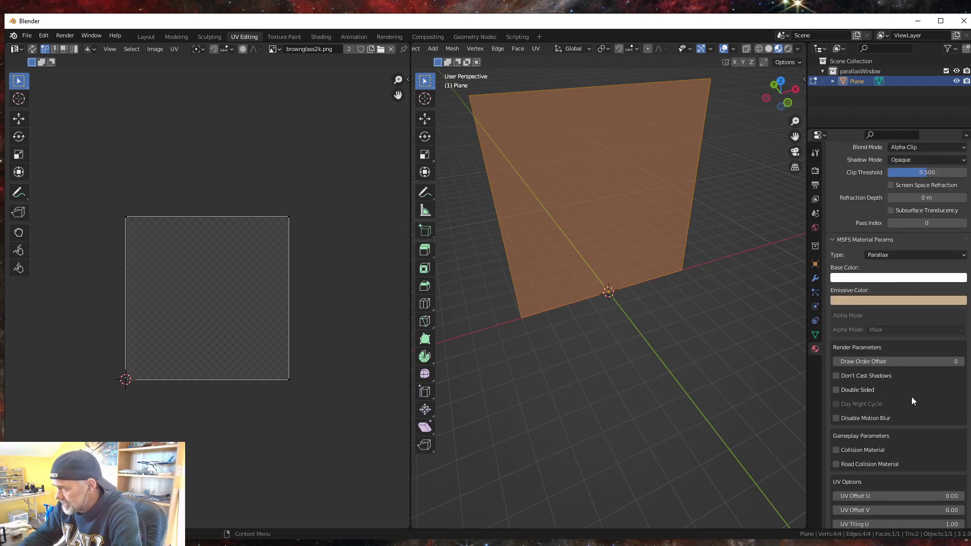
pyautogui.scroll(-1, 910, 396)
pyautogui.scroll(-2, 922, 397)
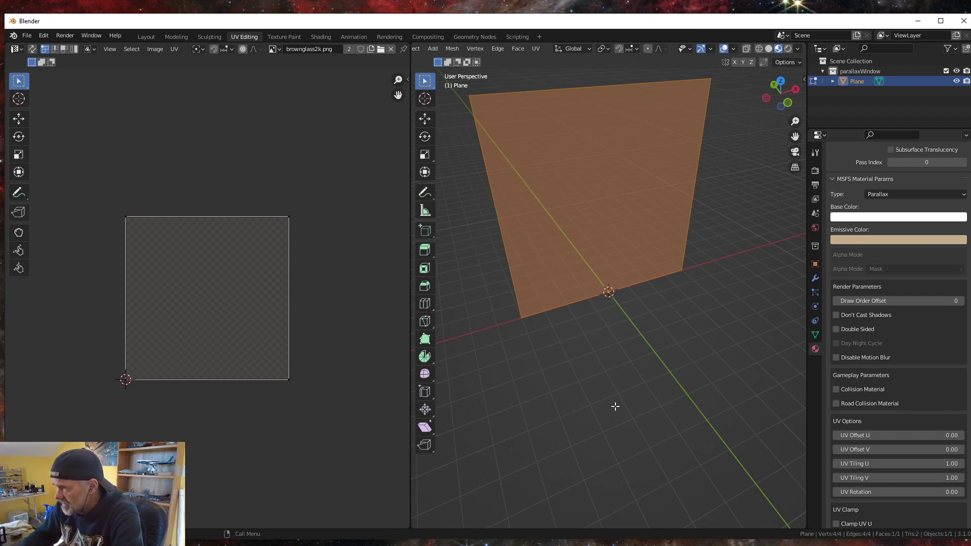
pyautogui.scroll(-4, 888, 388)
pyautogui.scroll(-8, 887, 389)
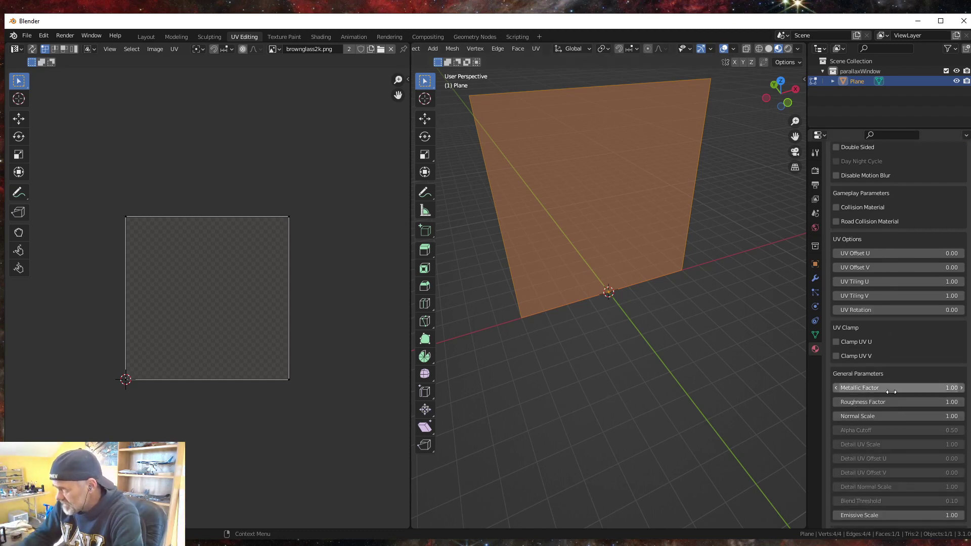
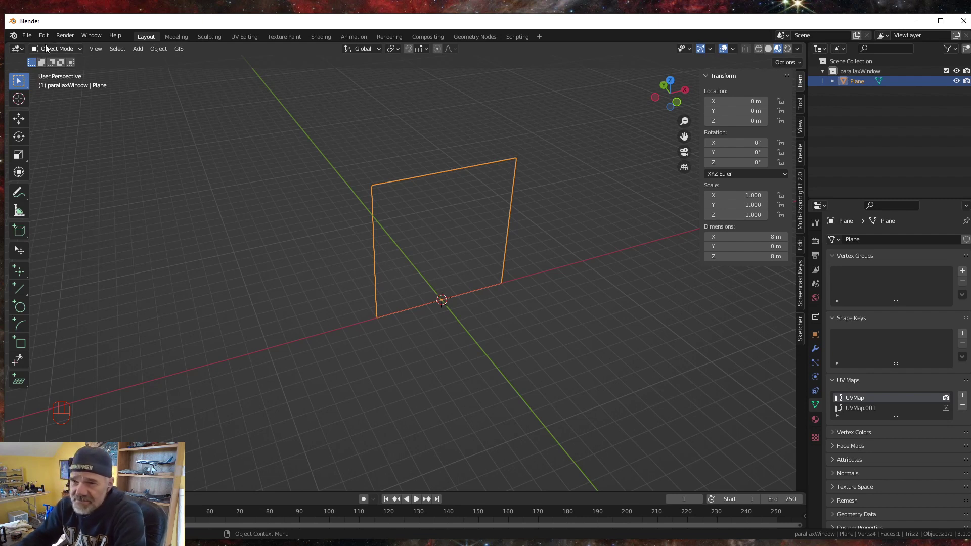
# Save the Blender file as parallaxWindow6.blend in the 5A1-modelLib parallaxWindow folder.
pyautogui.click(27, 36)
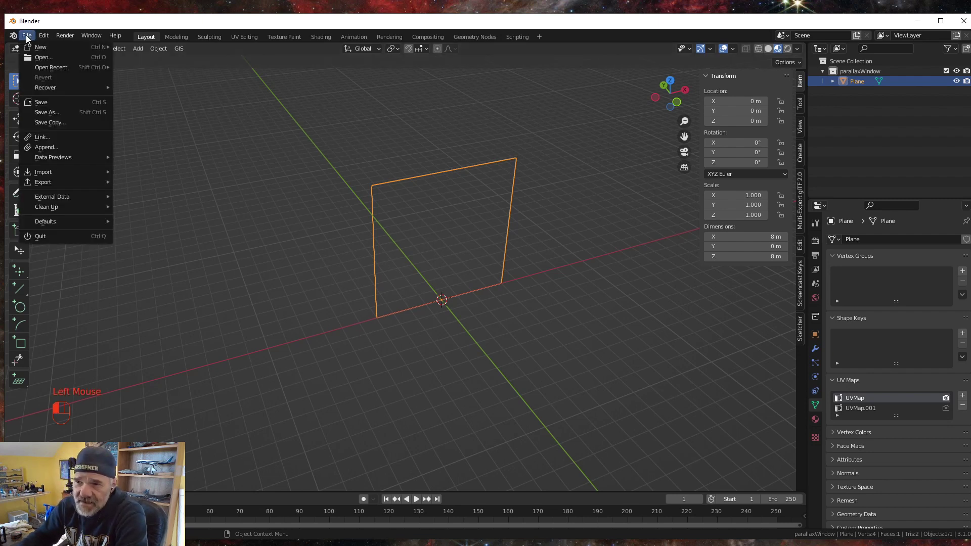
pyautogui.click(44, 102)
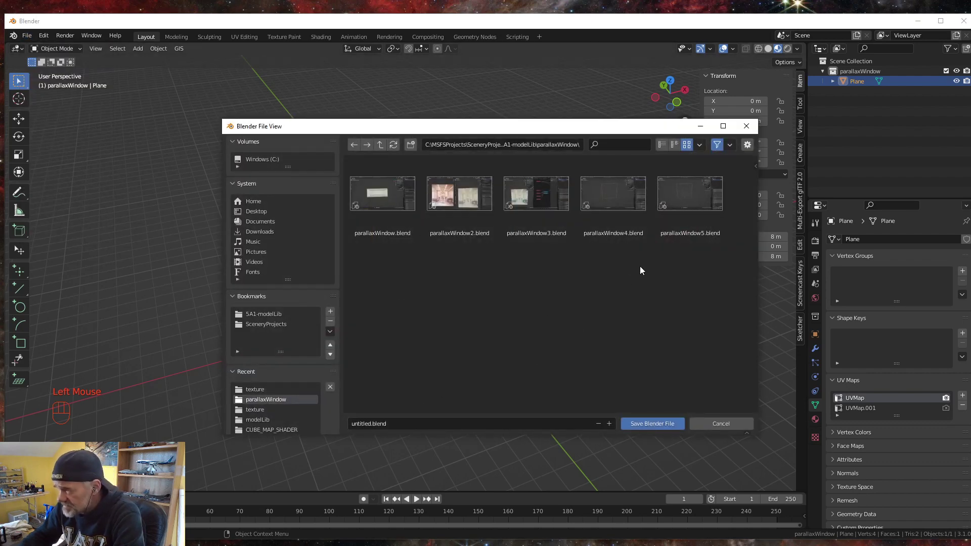
pyautogui.click(692, 233)
pyautogui.click(393, 424)
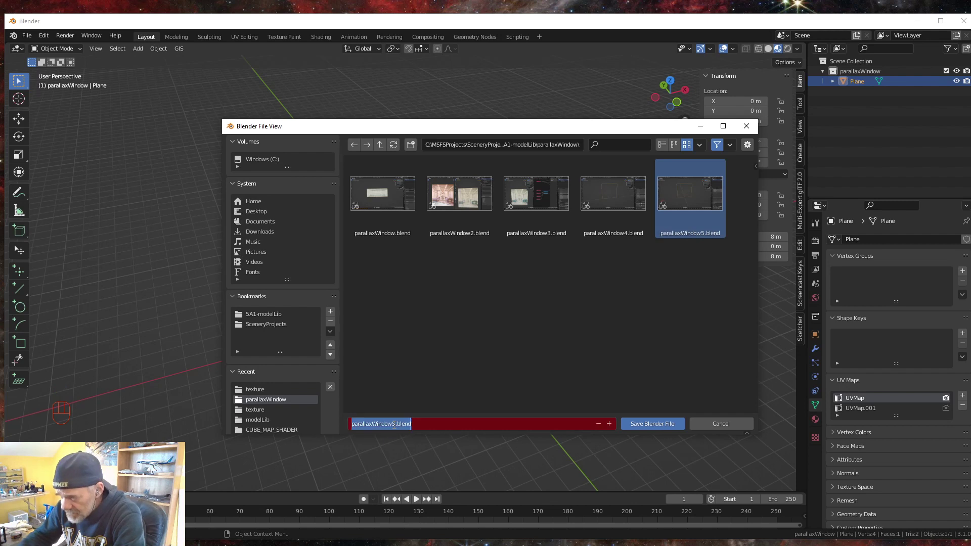
pyautogui.click(393, 424)
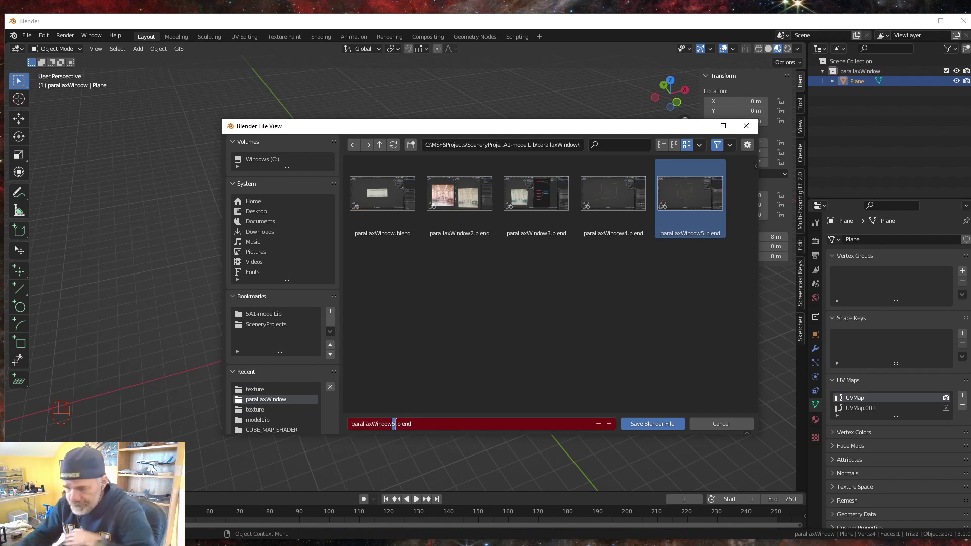
pyautogui.write('6')
pyautogui.press('Return')
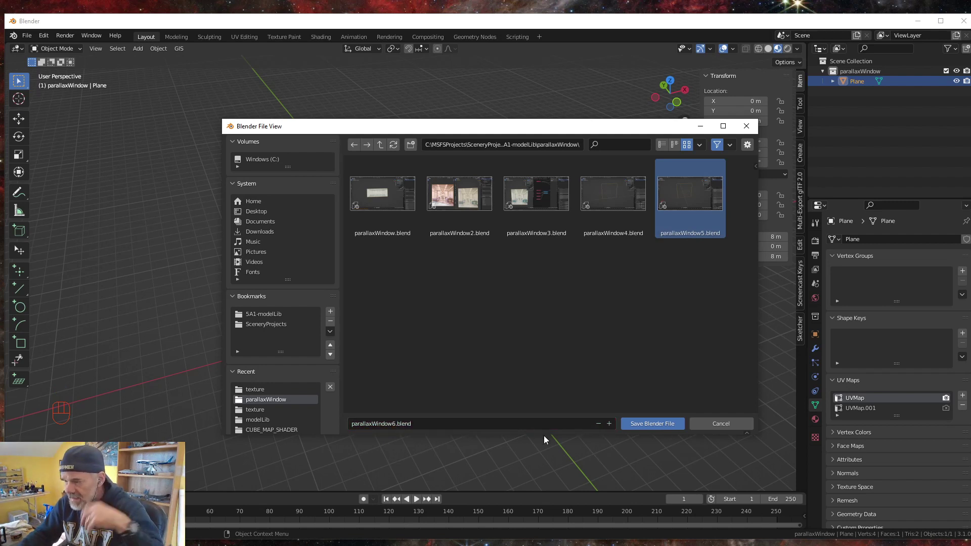
pyautogui.click(643, 423)
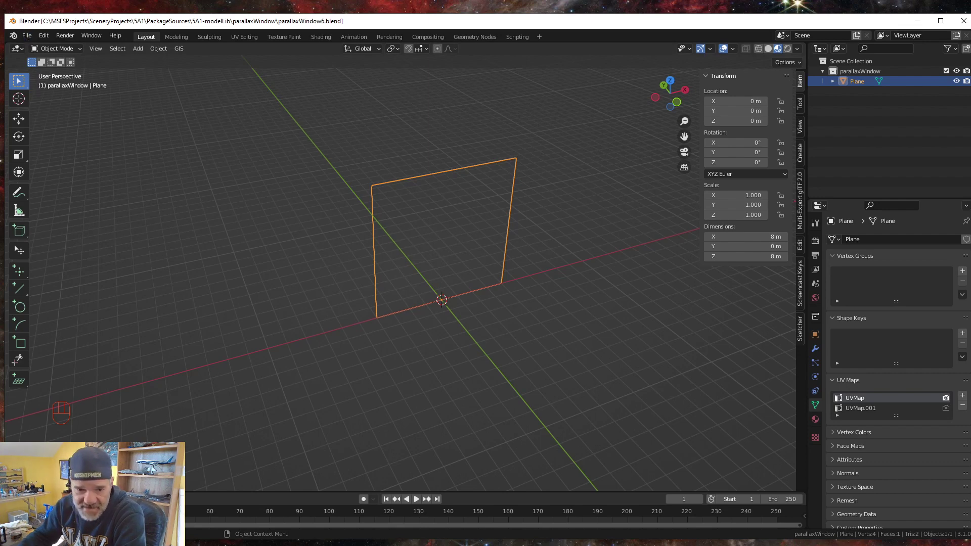
# Start a glTF 2.0 export of the window plane and set its format to glTF Separate (.gltf + .bin + textures).
pyautogui.click(27, 36)
pyautogui.moveTo(51, 180)
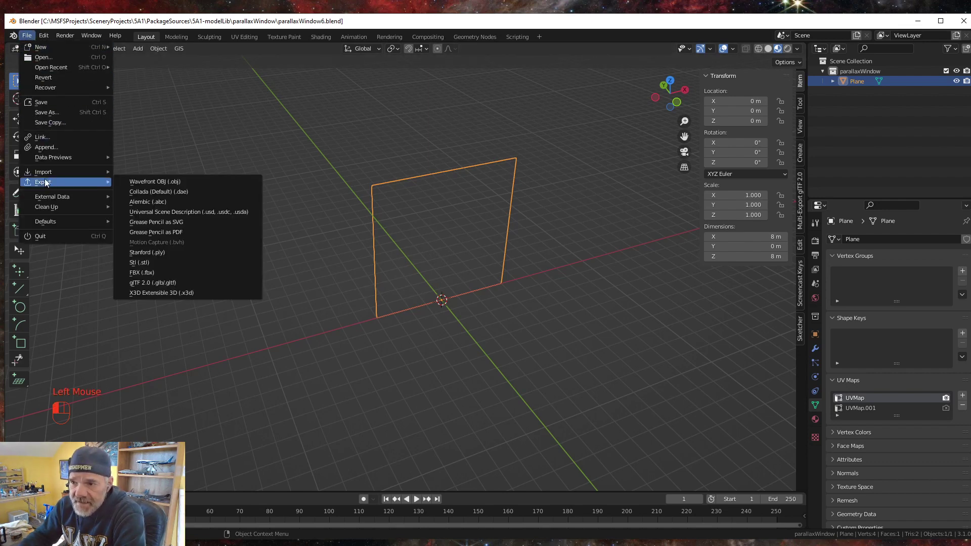
pyautogui.click(140, 283)
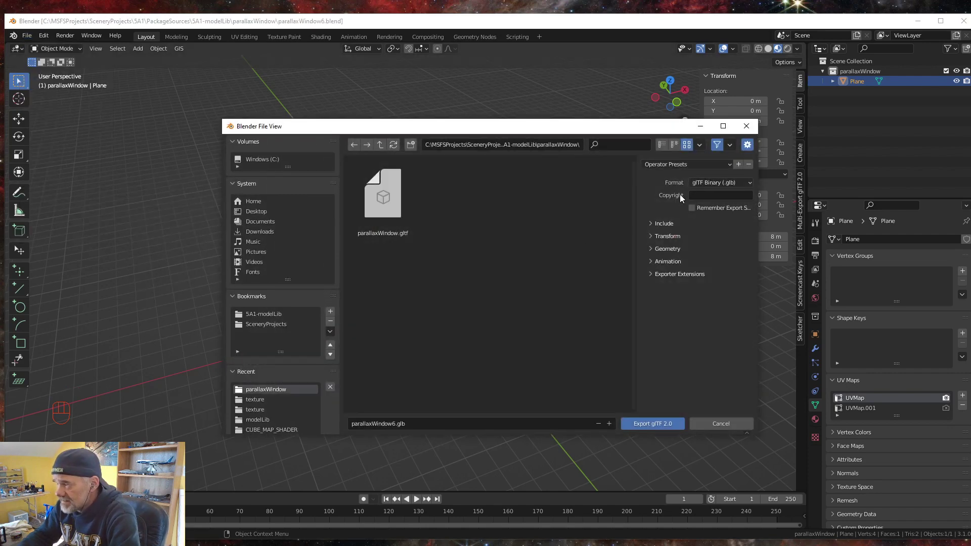
pyautogui.click(749, 183)
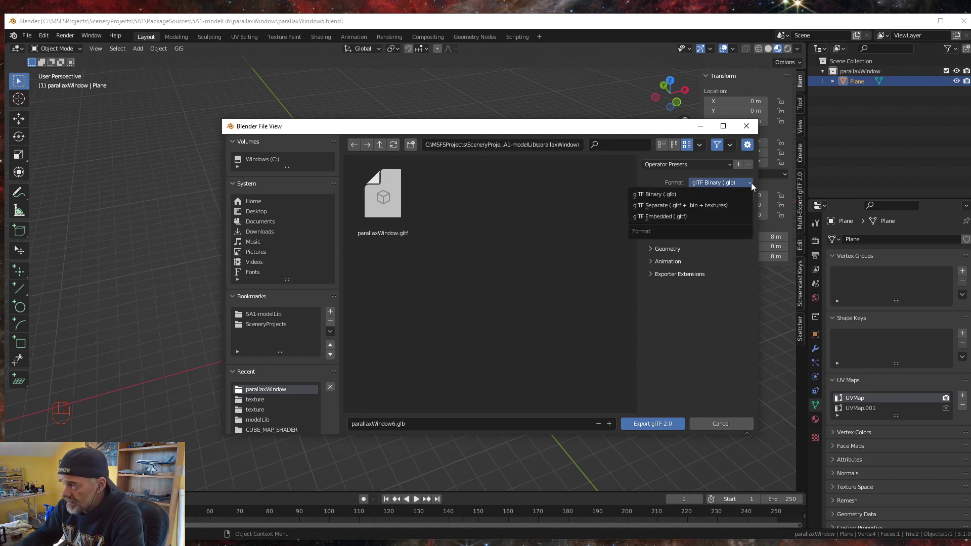
pyautogui.click(662, 205)
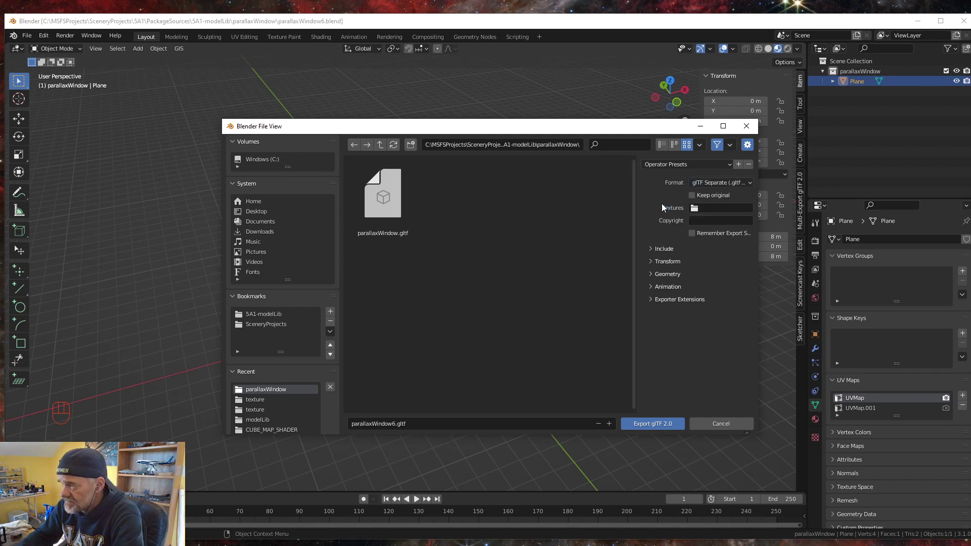
# Leave Keep original off and set the export's textures folder to ../texture/.
pyautogui.click(691, 195)
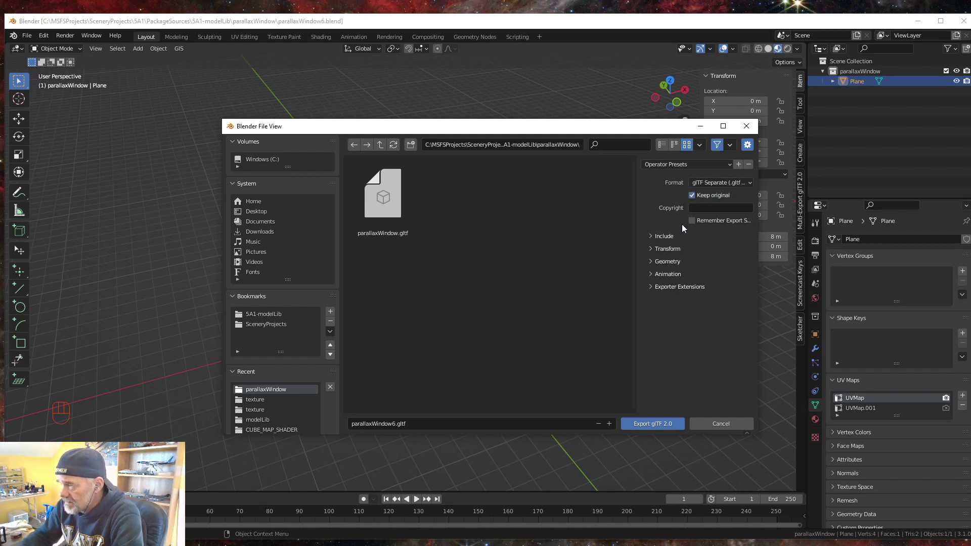
pyautogui.click(692, 195)
pyautogui.click(707, 207)
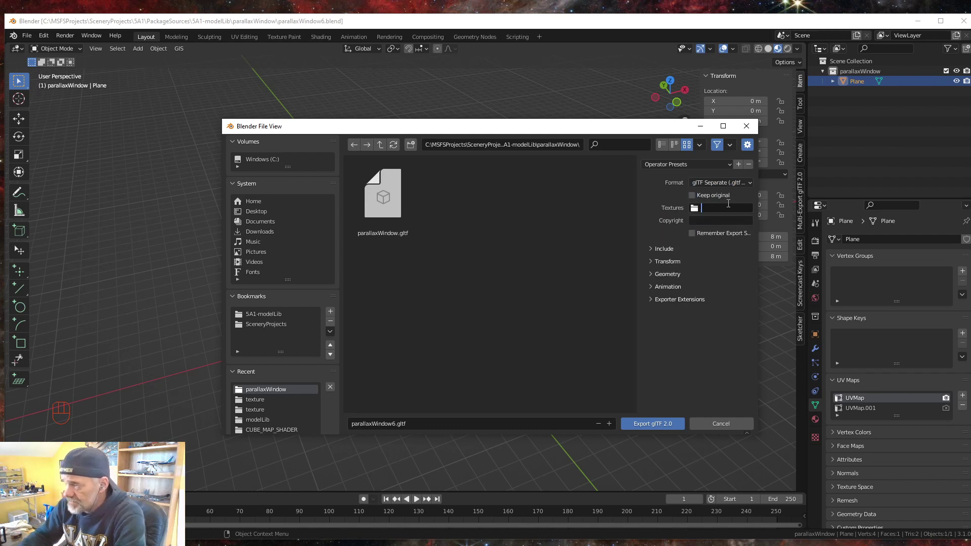
pyautogui.write('../')
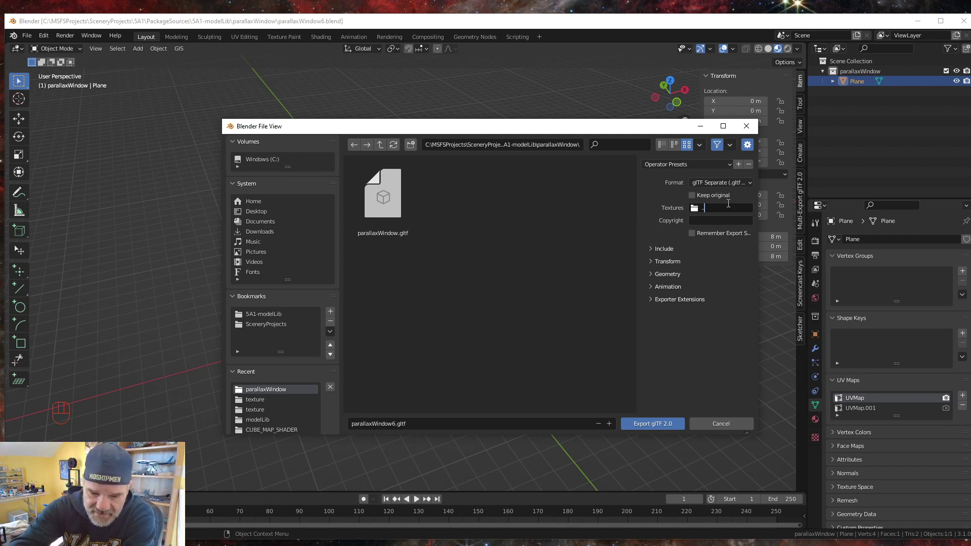
pyautogui.write('te')
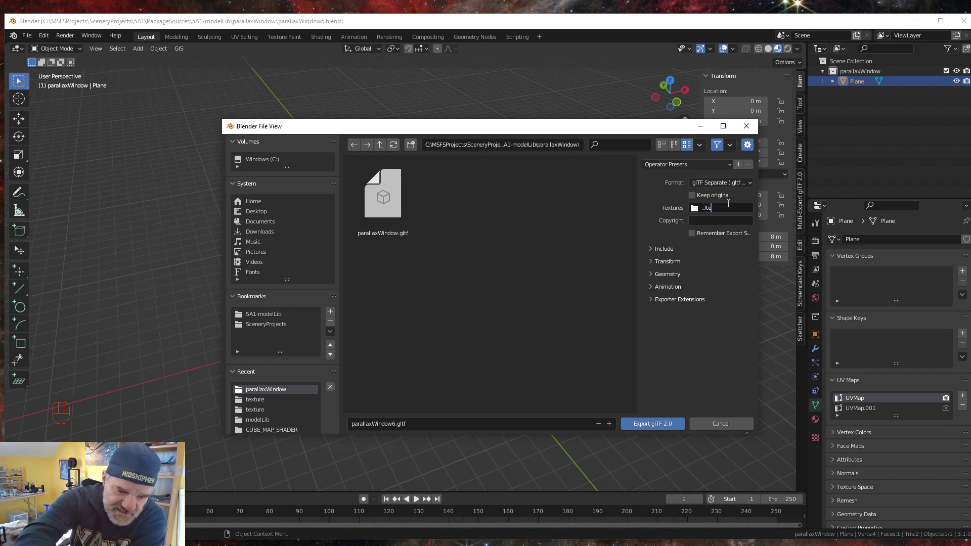
pyautogui.write('xt')
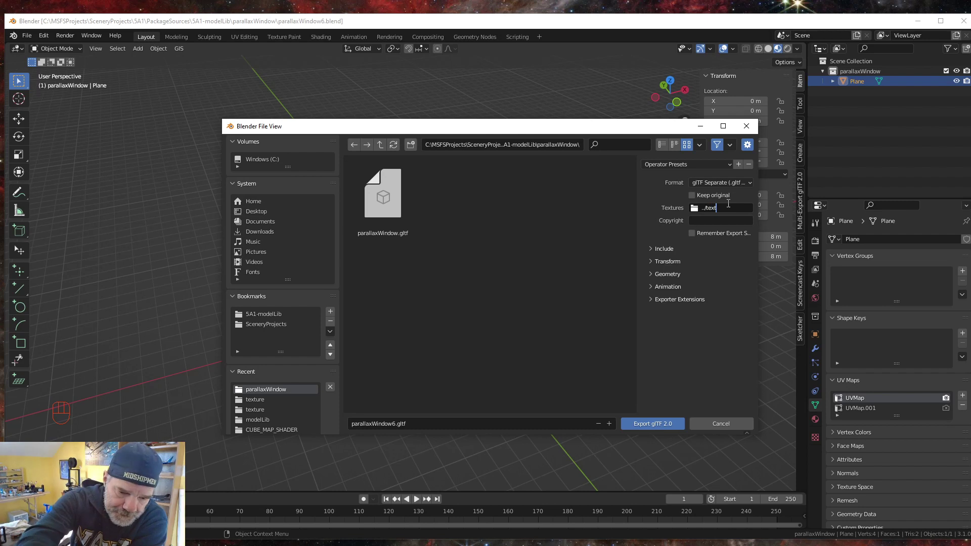
pyautogui.write('ure')
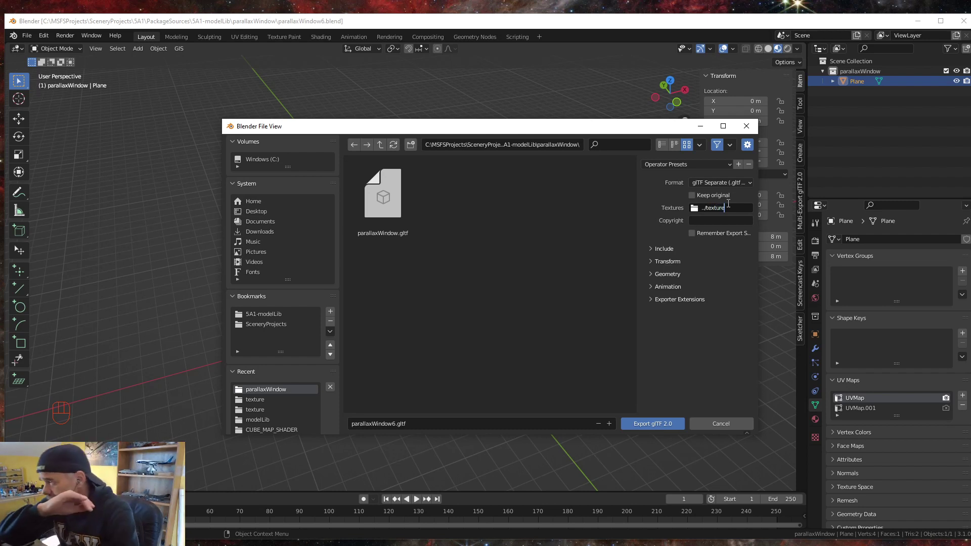
pyautogui.write('/')
pyautogui.press('Return')
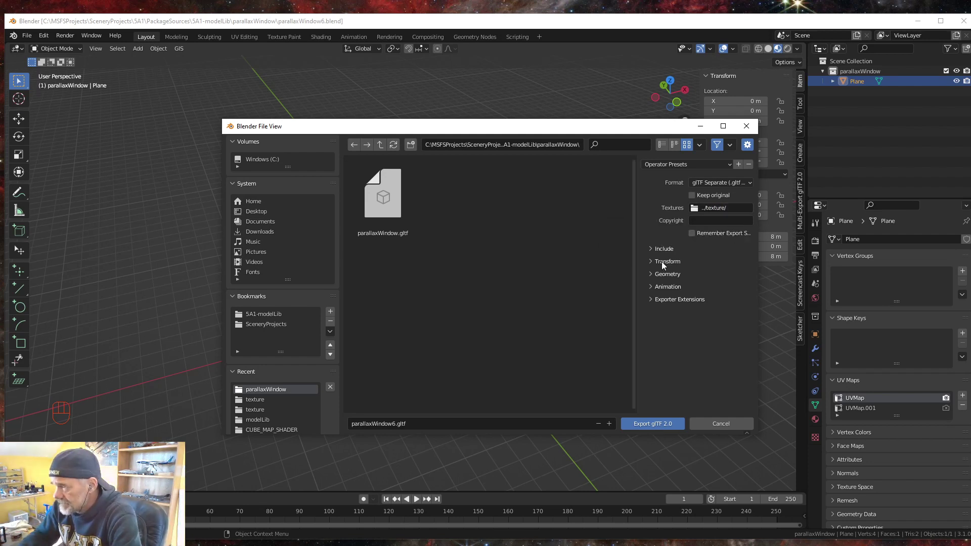
# Remember the export settings, limit the export to selected objects with custom properties and punctual lights, and show the transform options.
pyautogui.click(692, 232)
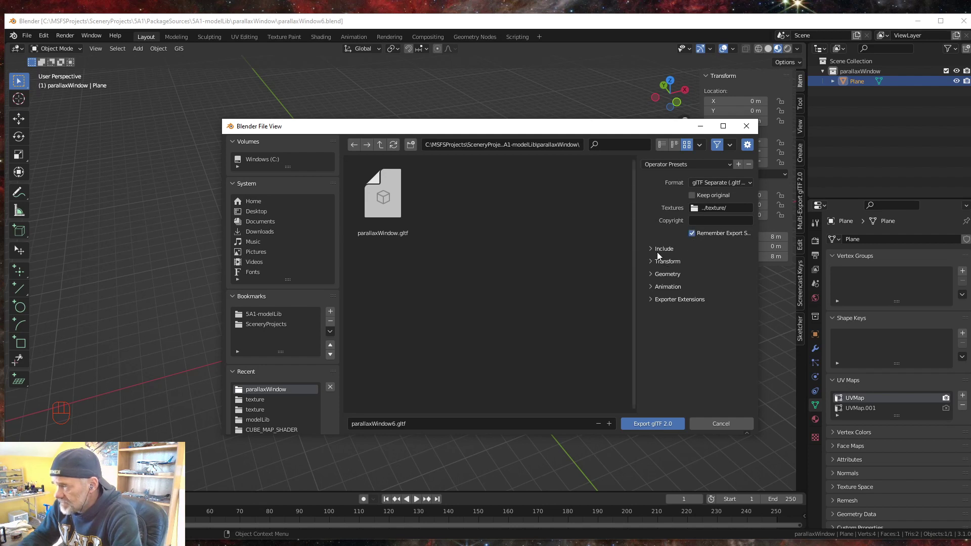
pyautogui.click(650, 249)
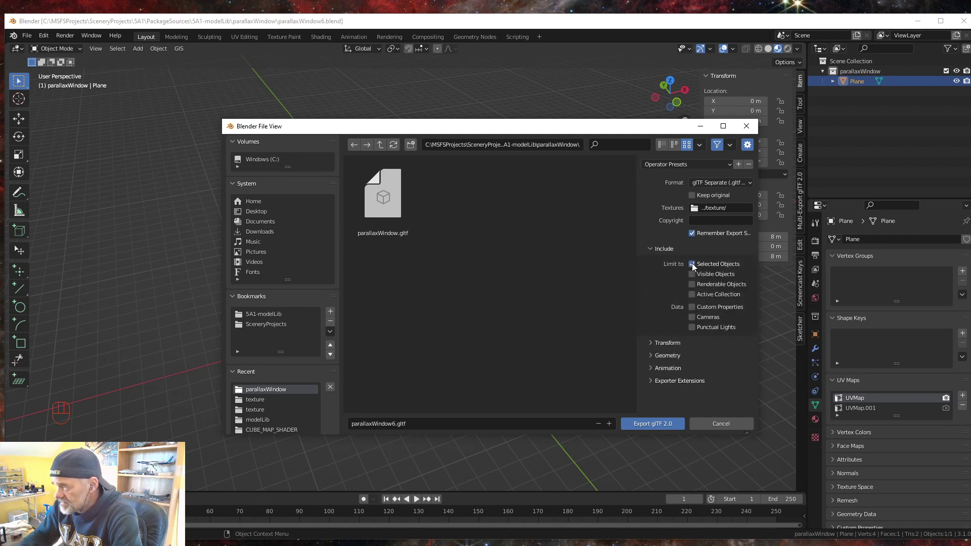
pyautogui.click(691, 327)
pyautogui.click(650, 342)
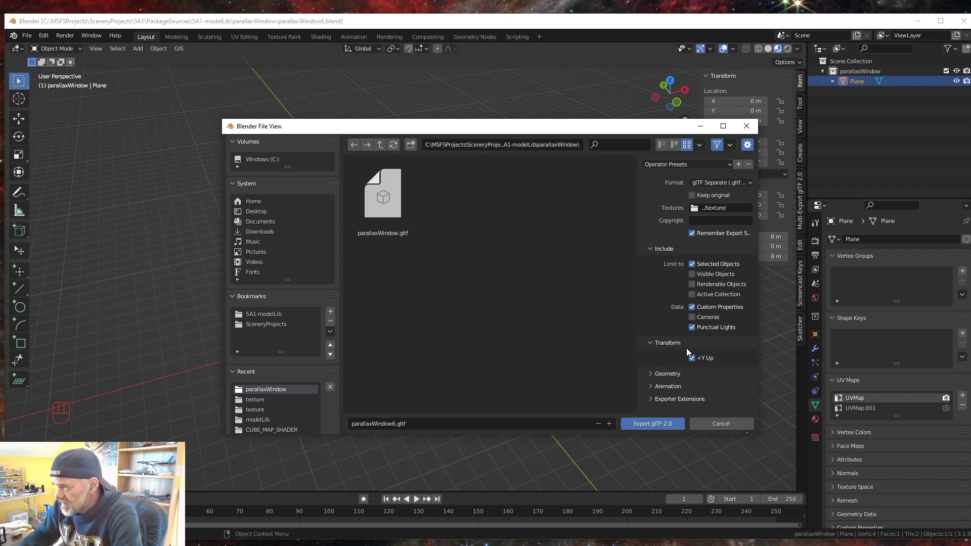
# Enable Apply Modifiers in the glTF export's geometry options and check the existing files in the parallaxWindow folder.
pyautogui.click(650, 374)
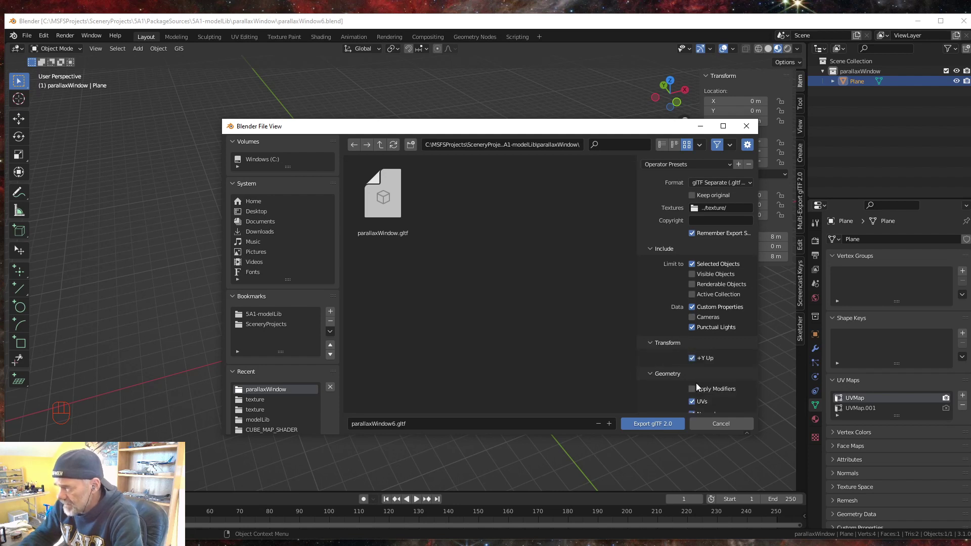
pyautogui.scroll(-6, 703, 354)
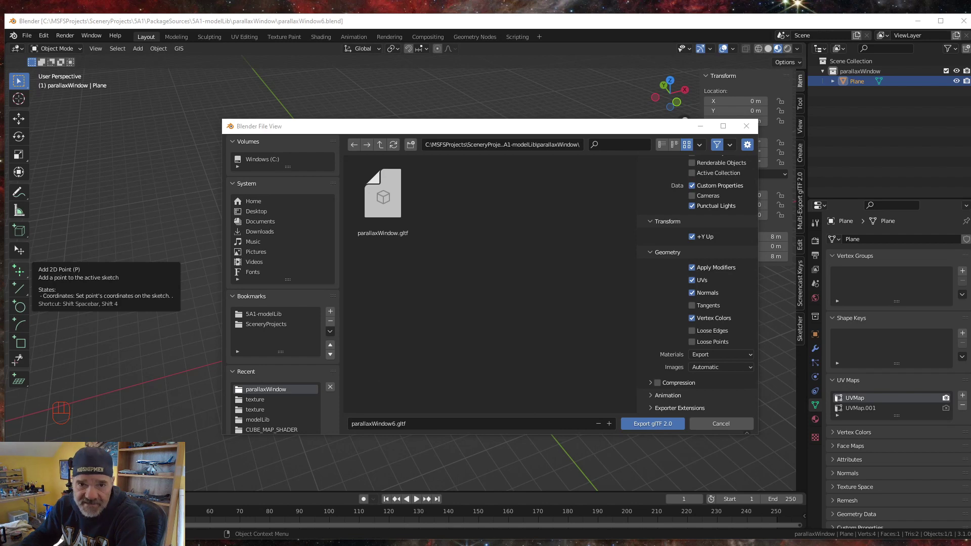
pyautogui.moveTo(0, 46); pyautogui.dragTo(441, 48)
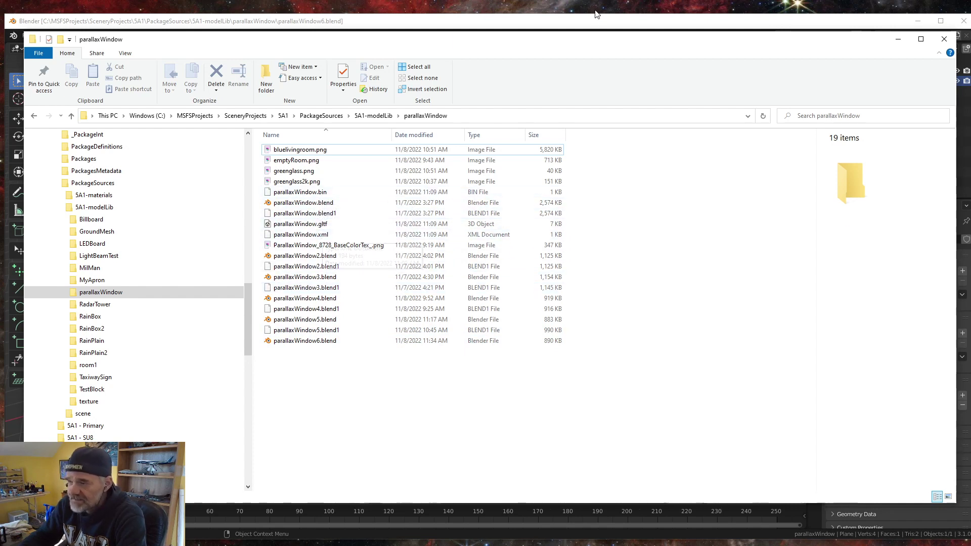
pyautogui.click(898, 39)
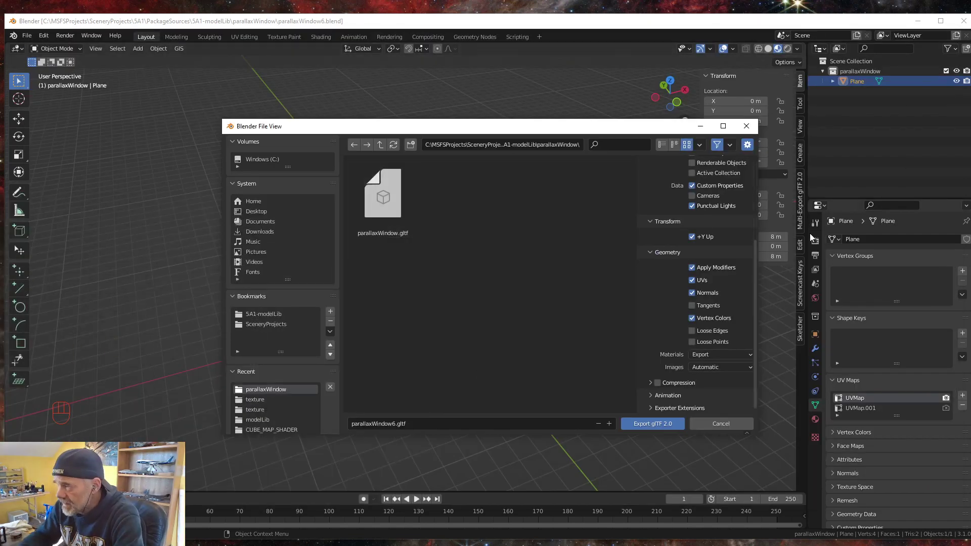
# Export the plane over the existing parallaxWindow.gltf and check the exported files in the parallaxWindow folder.
pyautogui.click(394, 426)
pyautogui.moveTo(392, 426); pyautogui.dragTo(396, 426)
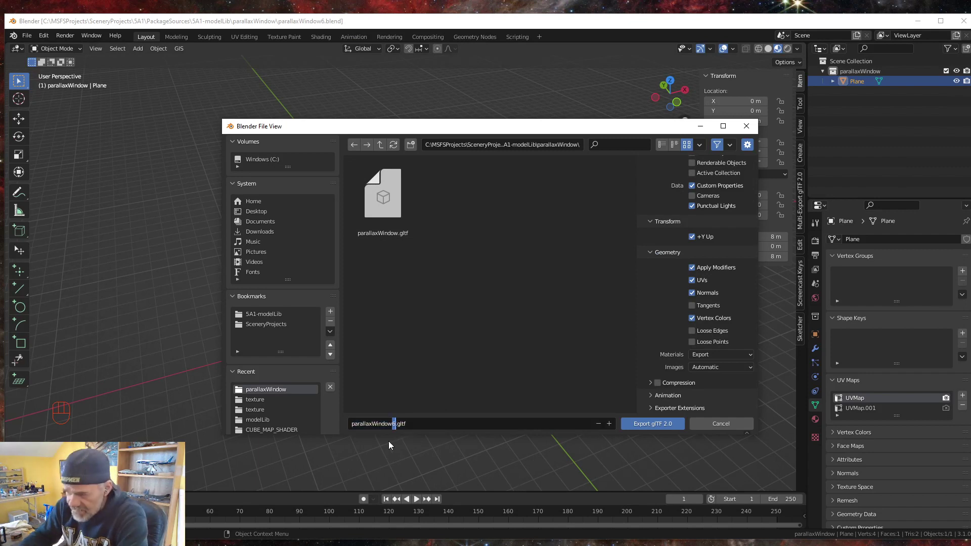
pyautogui.press('BackSpace')
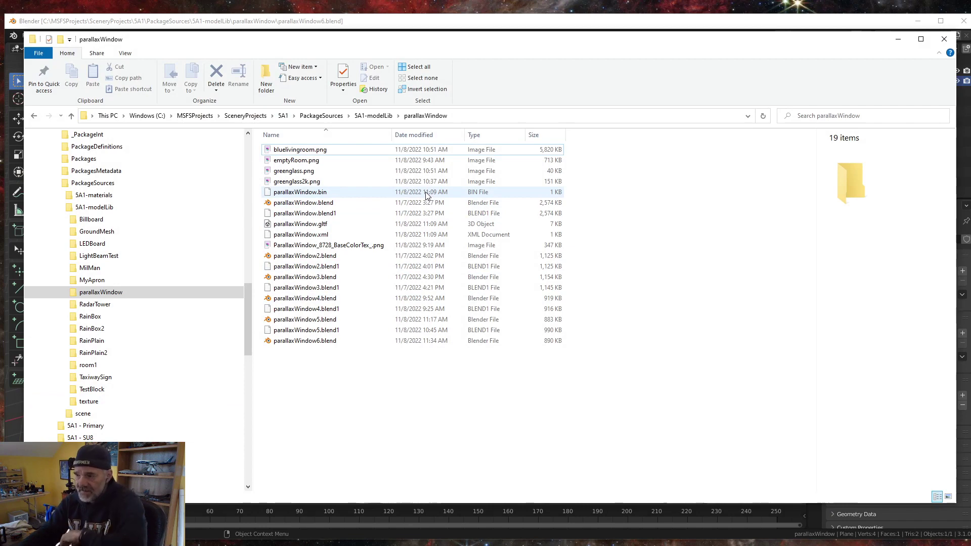
pyautogui.click(897, 39)
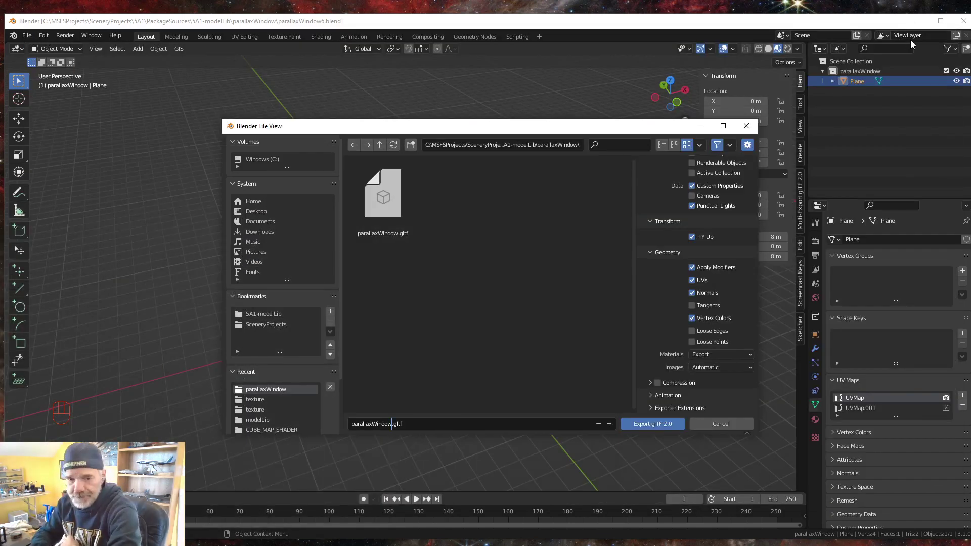
pyautogui.click(657, 424)
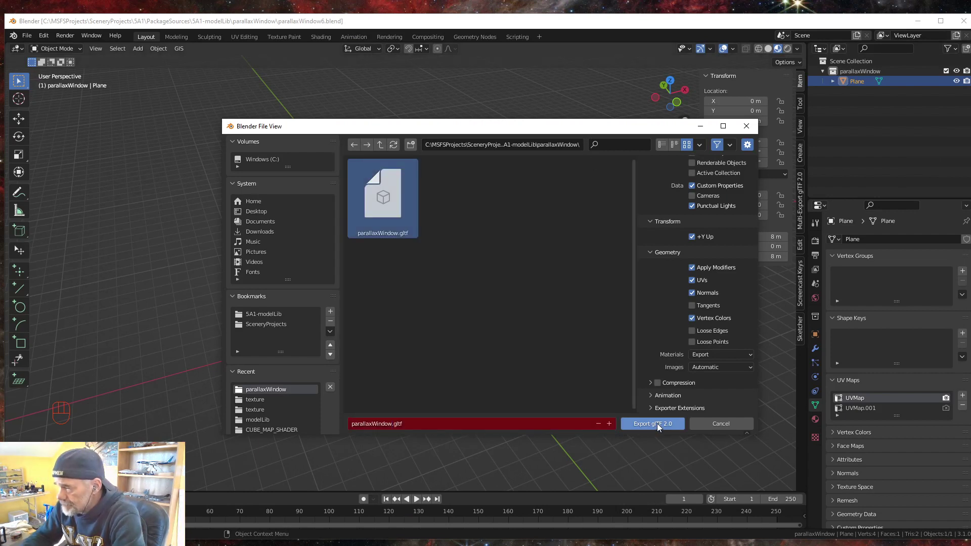
pyautogui.click(657, 423)
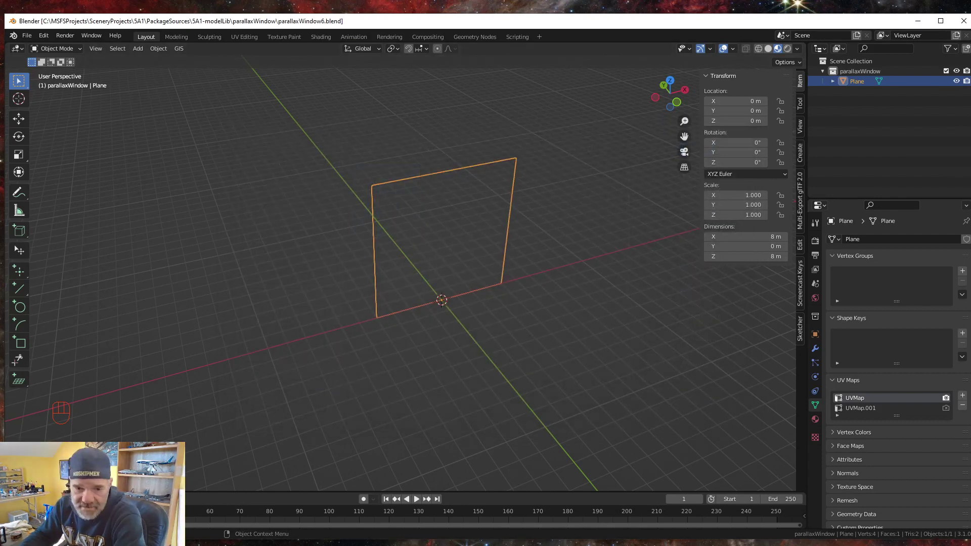
pyautogui.hotkey('alt', 'Tab')
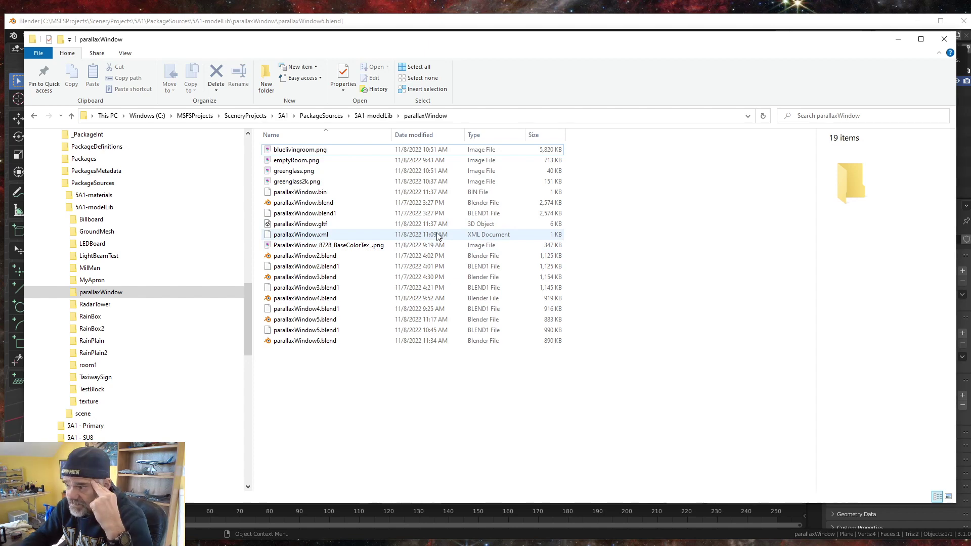
pyautogui.click(898, 41)
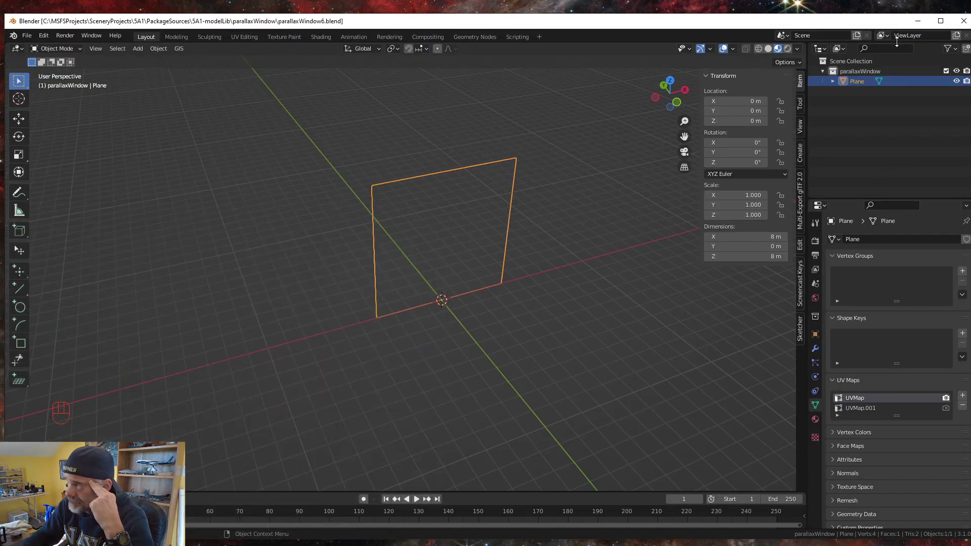
# Set the Multi-Export glTF 2.0 textures folder to ../texture/ and leave Keep original off.
pyautogui.click(799, 208)
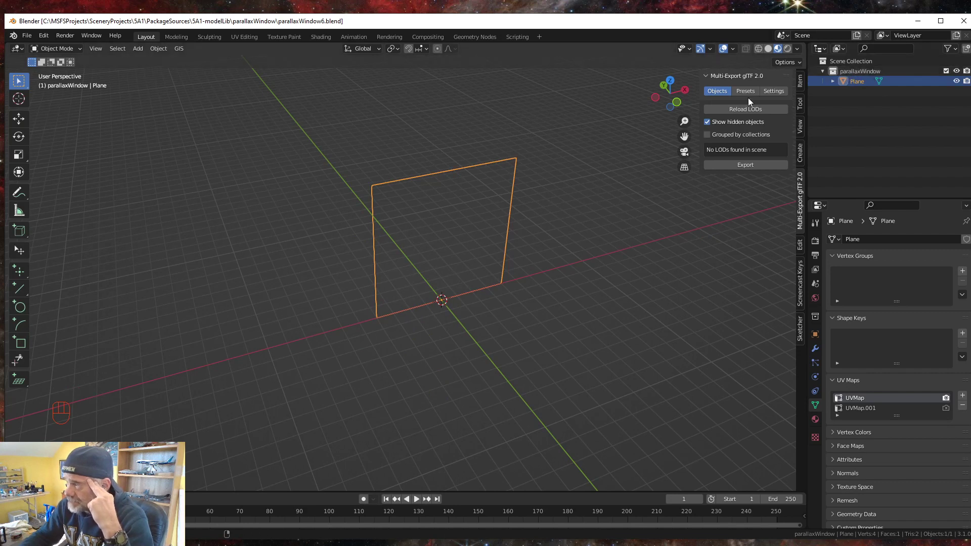
pyautogui.click(770, 92)
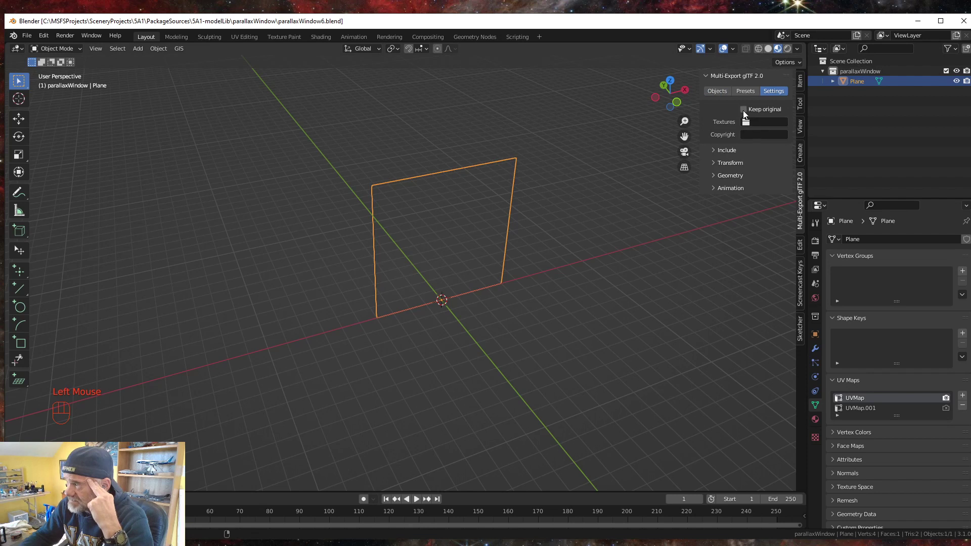
pyautogui.doubleClick(764, 123)
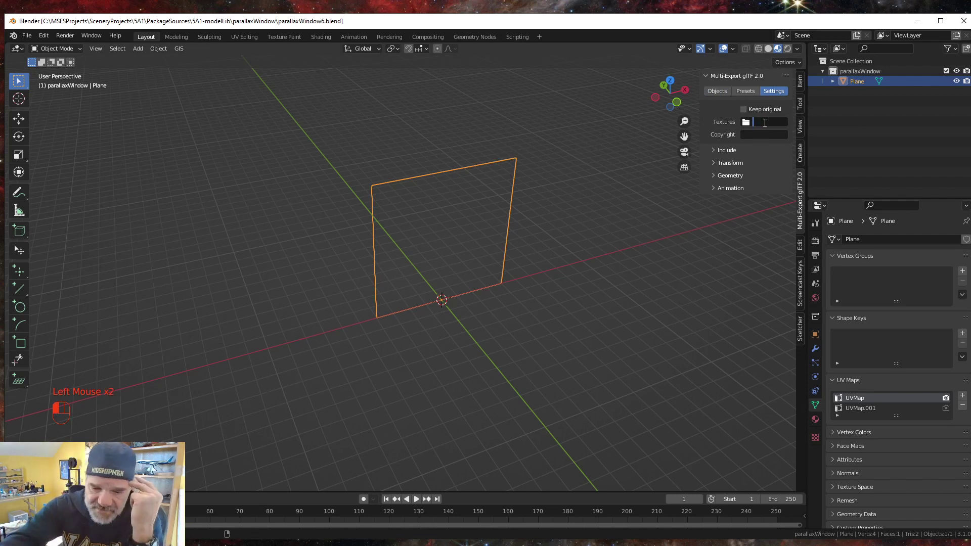
pyautogui.write('../')
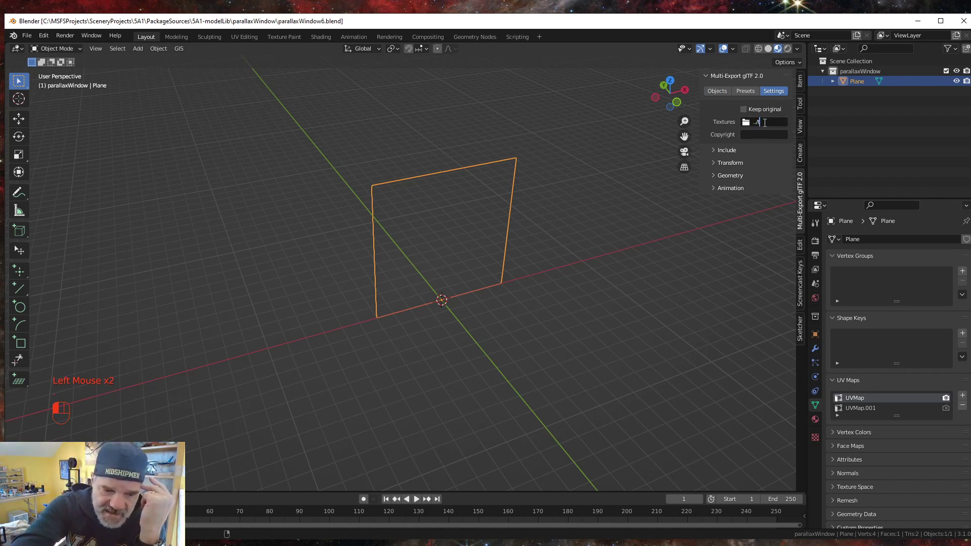
pyautogui.write('textu')
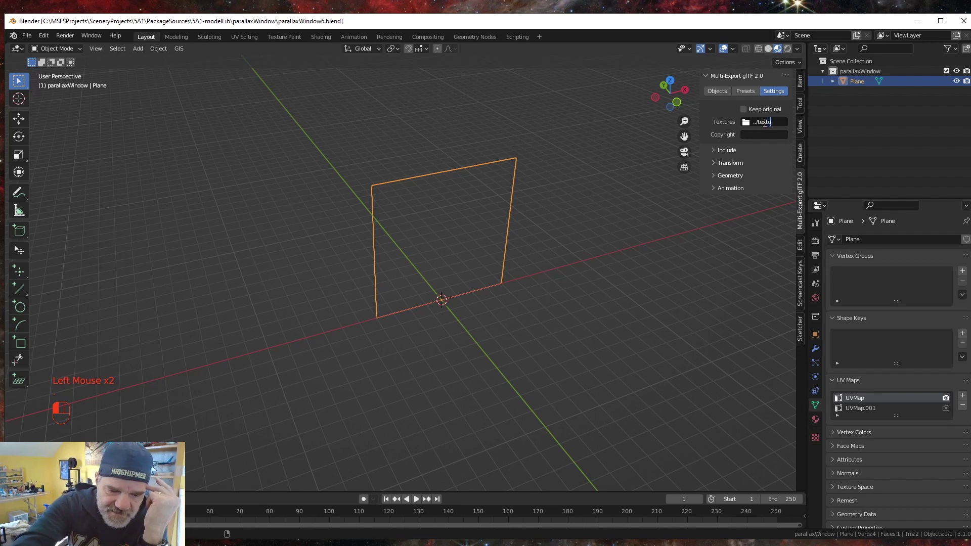
pyautogui.write('re/')
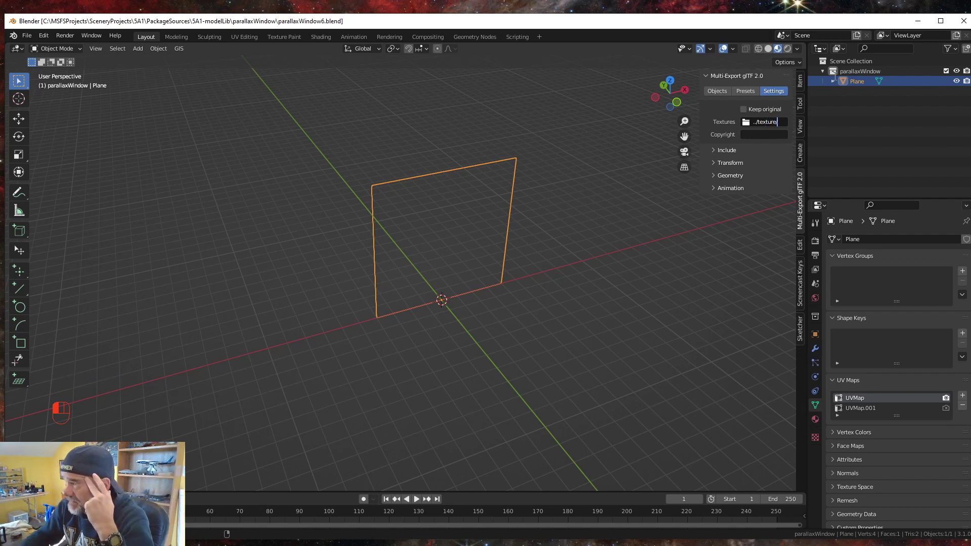
pyautogui.click(743, 109)
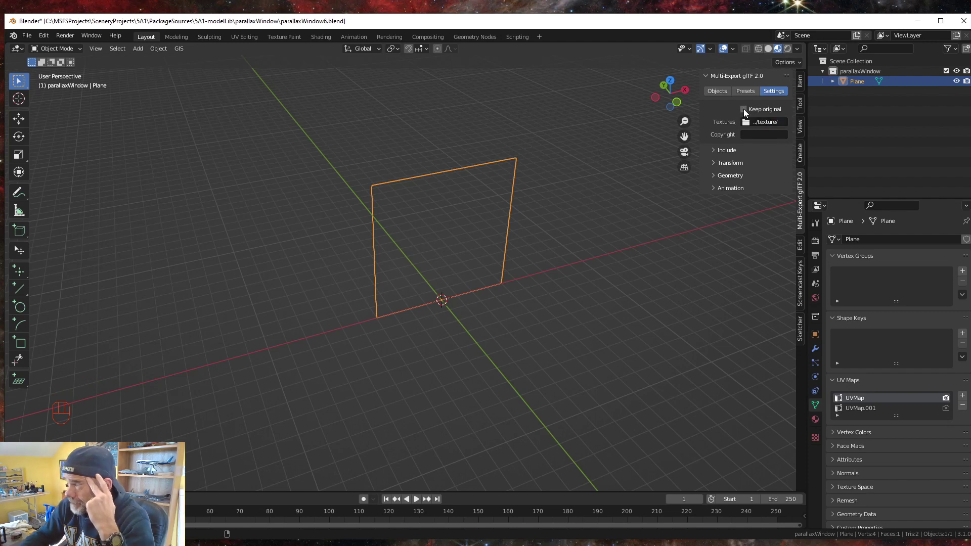
pyautogui.click(743, 109)
# Include custom properties and punctual lights in the Multi-Export settings and show the transform and geometry options.
pyautogui.click(714, 150)
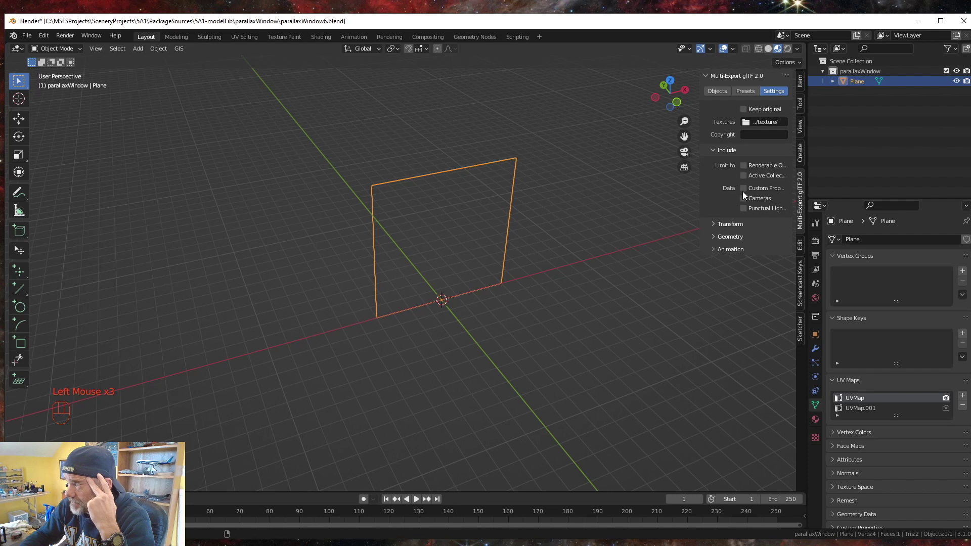
pyautogui.click(743, 208)
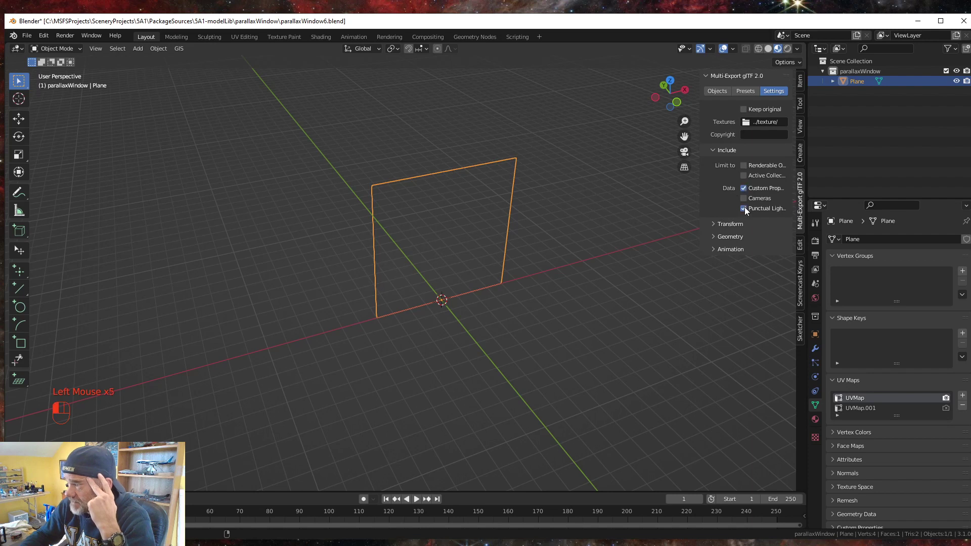
pyautogui.click(713, 224)
pyautogui.click(715, 255)
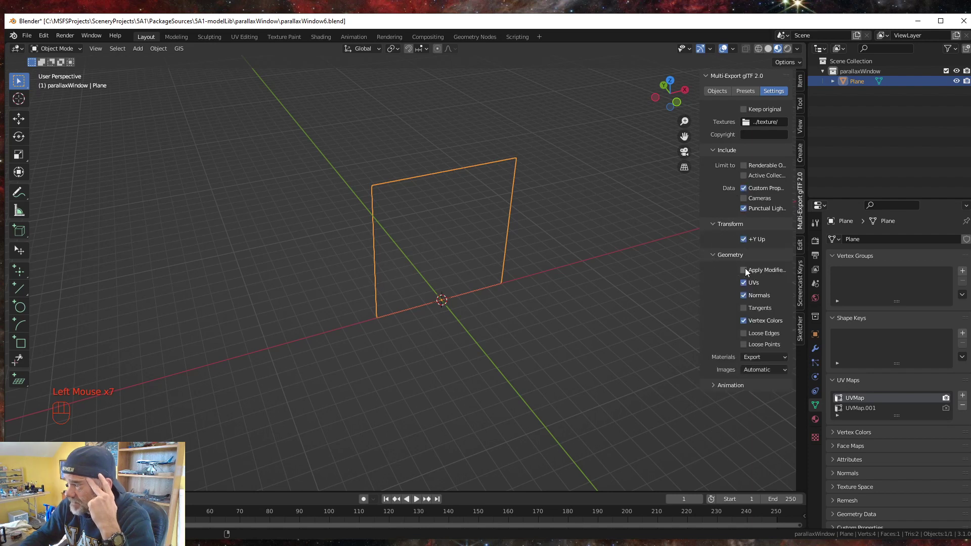
# Group the Multi-Export objects by collections, enable Generate XML for parallaxWindow, and set its output folder to the current parallaxWindow folder.
pyautogui.click(717, 91)
pyautogui.click(707, 135)
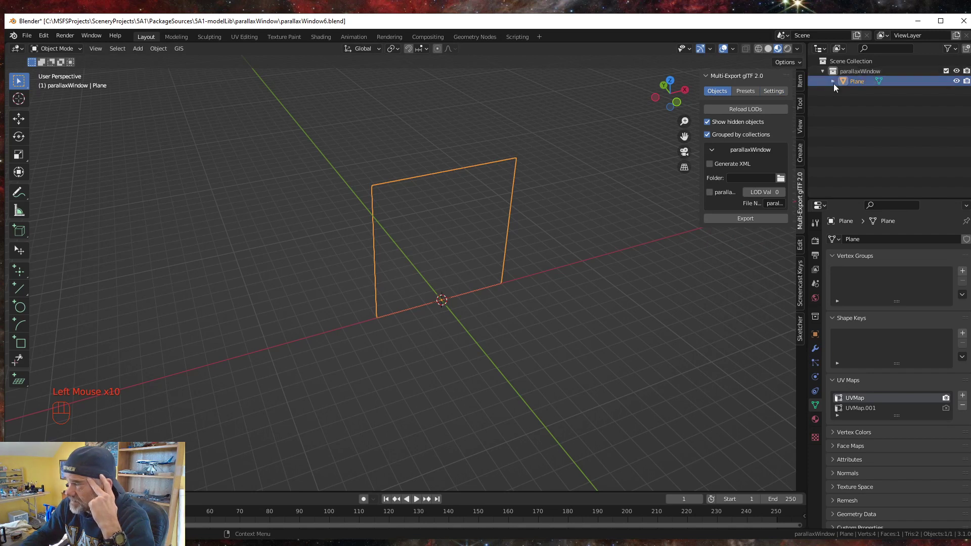
pyautogui.click(708, 164)
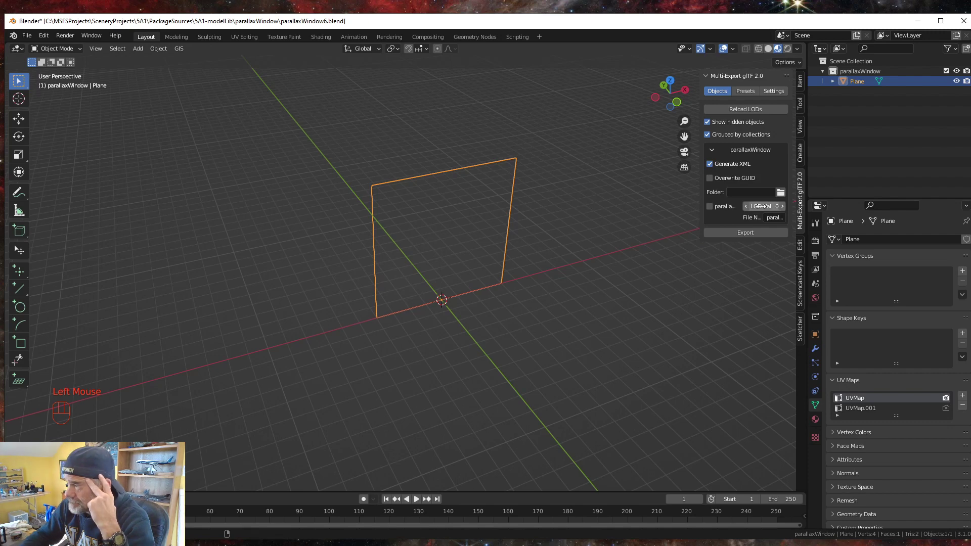
pyautogui.click(780, 193)
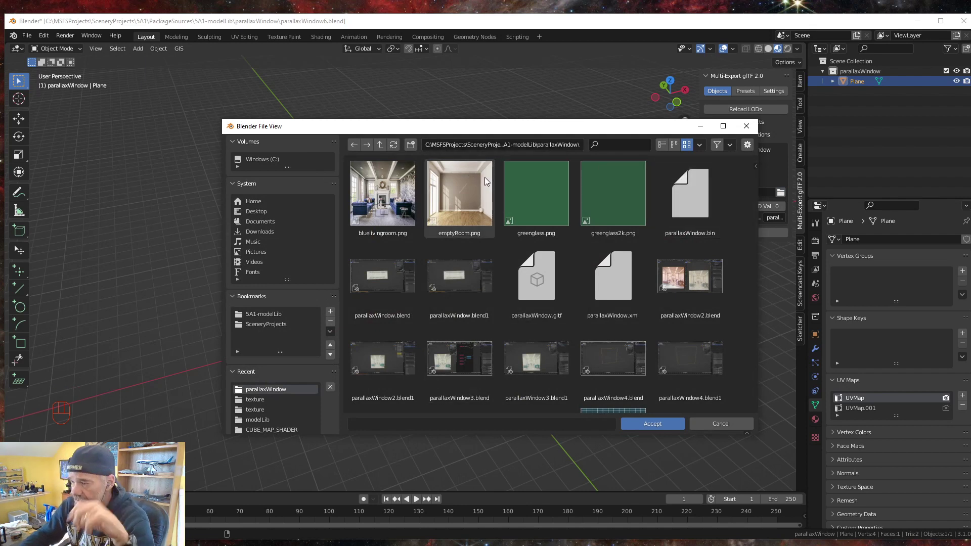
pyautogui.click(648, 421)
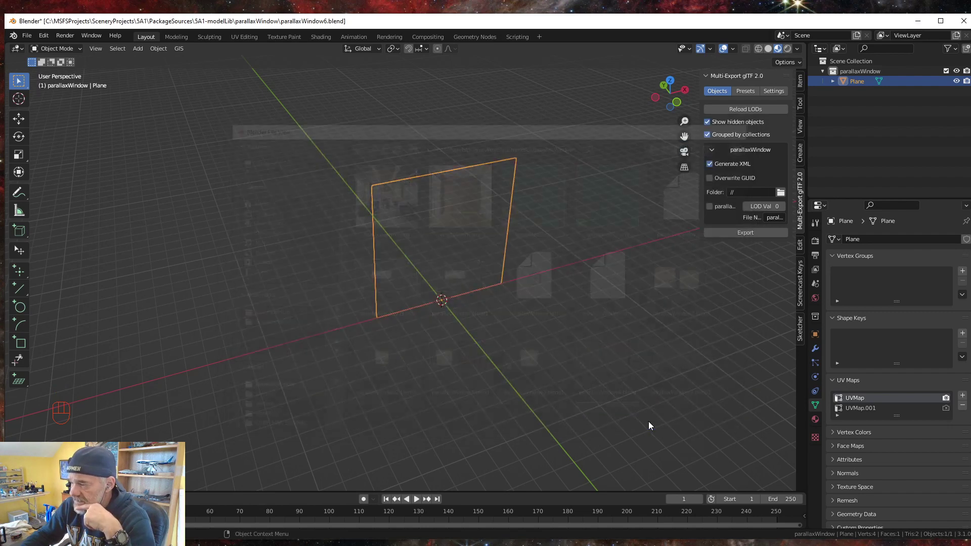
# Include the parallaxWindow entry with LOD value 0, run the Multi-Export, and check the output files in File Explorer.
pyautogui.click(709, 207)
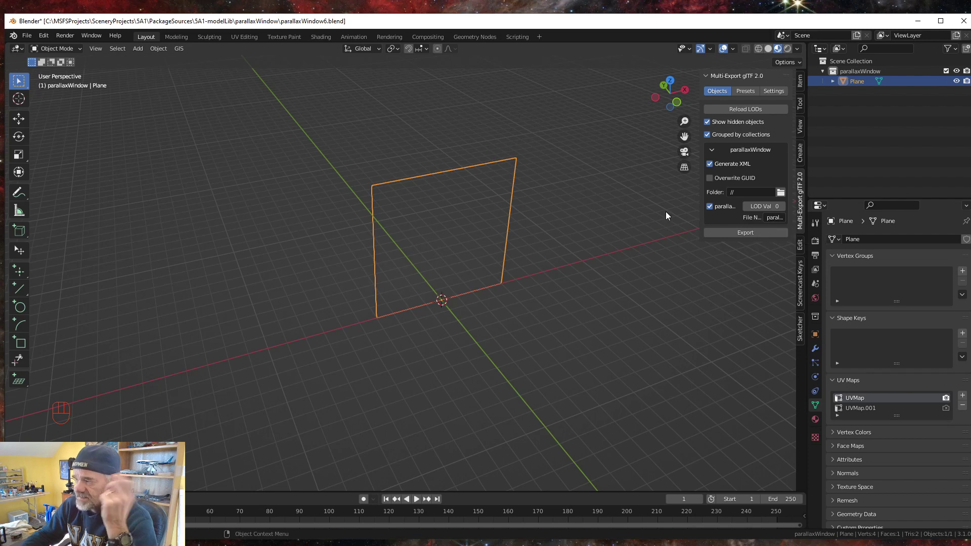
pyautogui.click(742, 232)
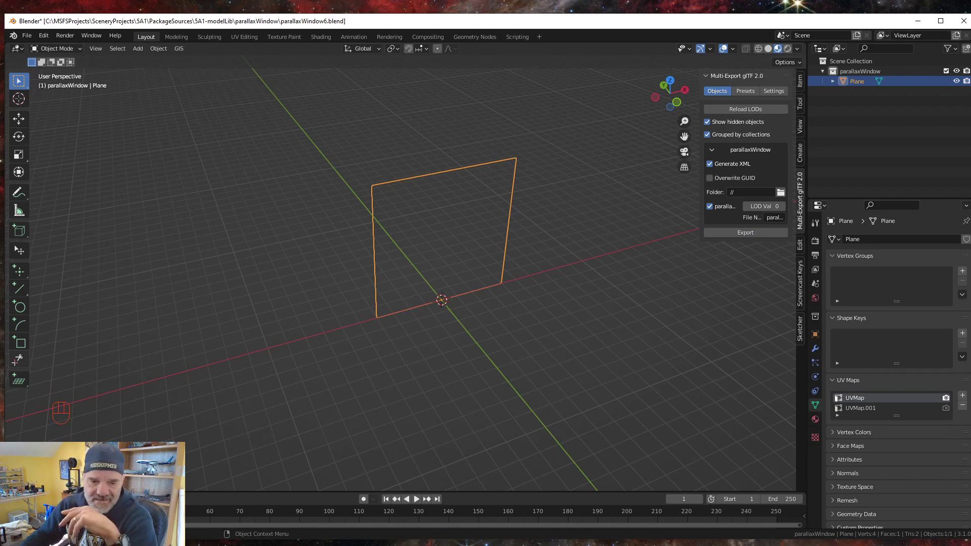
pyautogui.hotkey('alt', 'Tab')
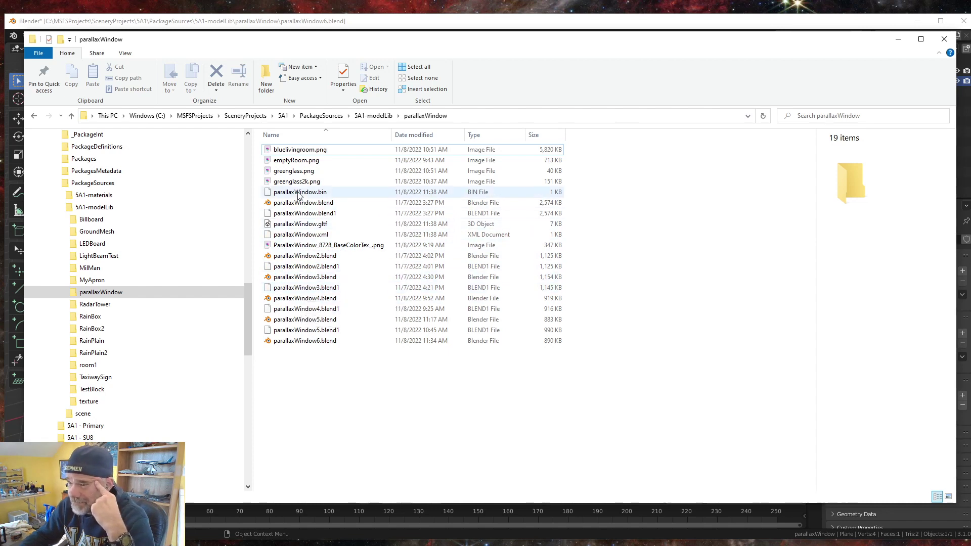
# Build the package in the 5A1 project folder by running fspackagetool.exe on 5a1-hur-ohio.xml.
pyautogui.click(284, 116)
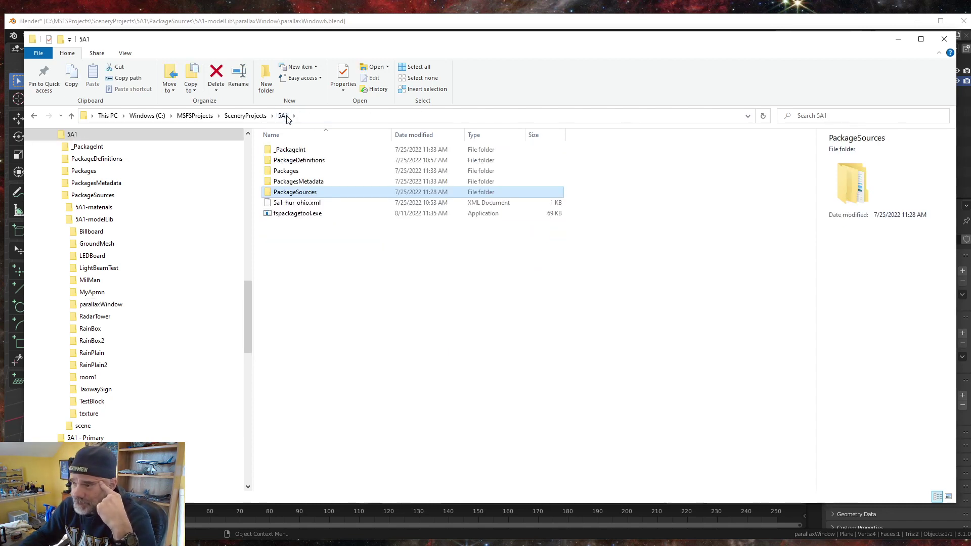
pyautogui.click(297, 204)
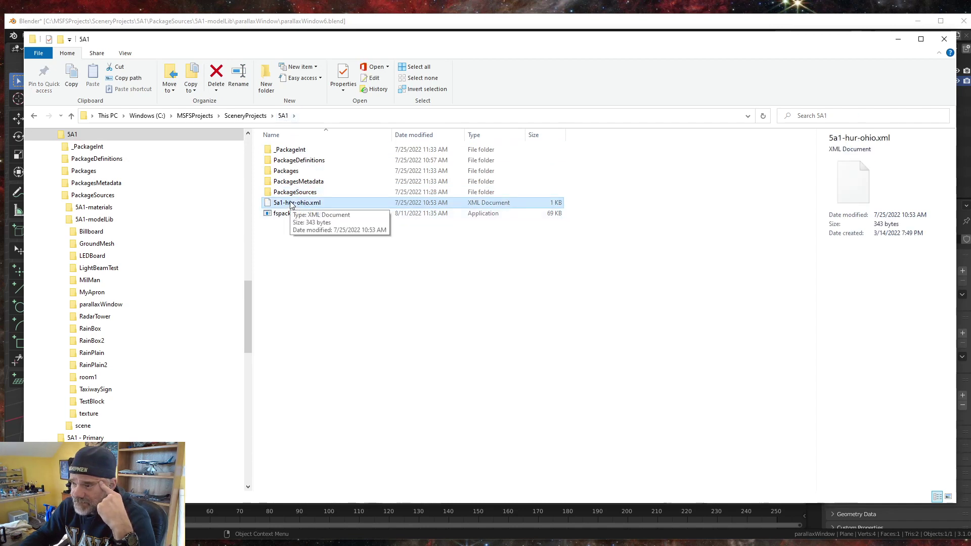
pyautogui.moveTo(291, 204); pyautogui.dragTo(297, 217)
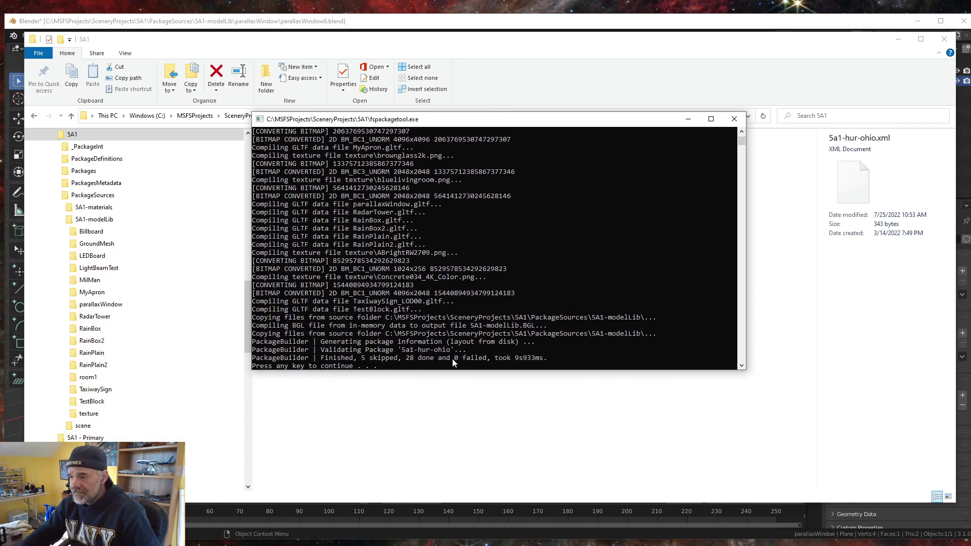
pyautogui.press('Return')
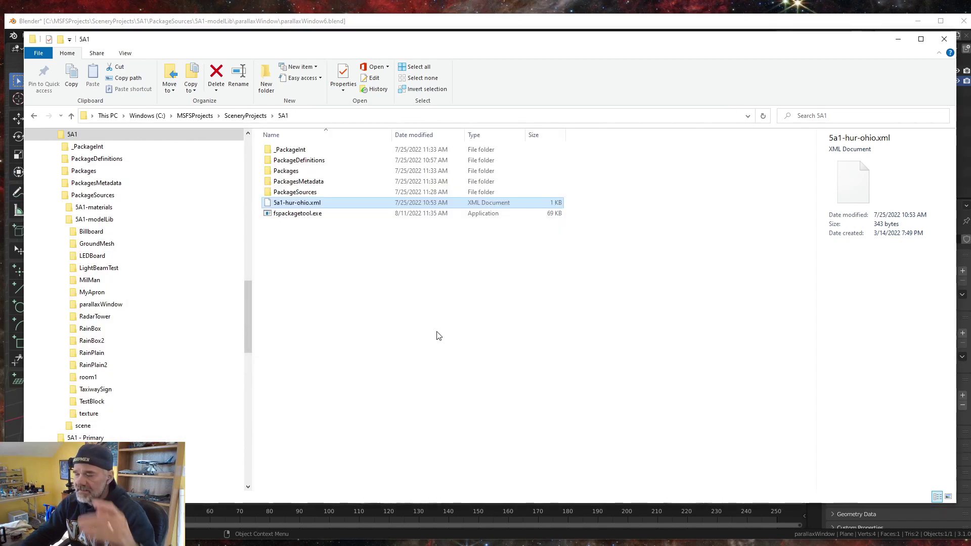
# Switch to Microsoft Flight Simulator and open the 5a1-hur-ohio.xml project in the Project Editor.
pyautogui.click(898, 40)
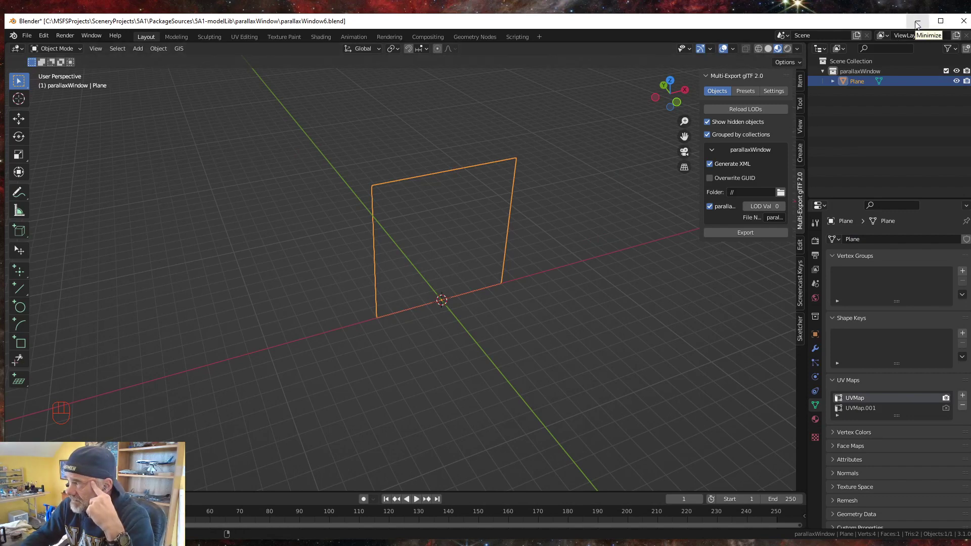
pyautogui.click(916, 25)
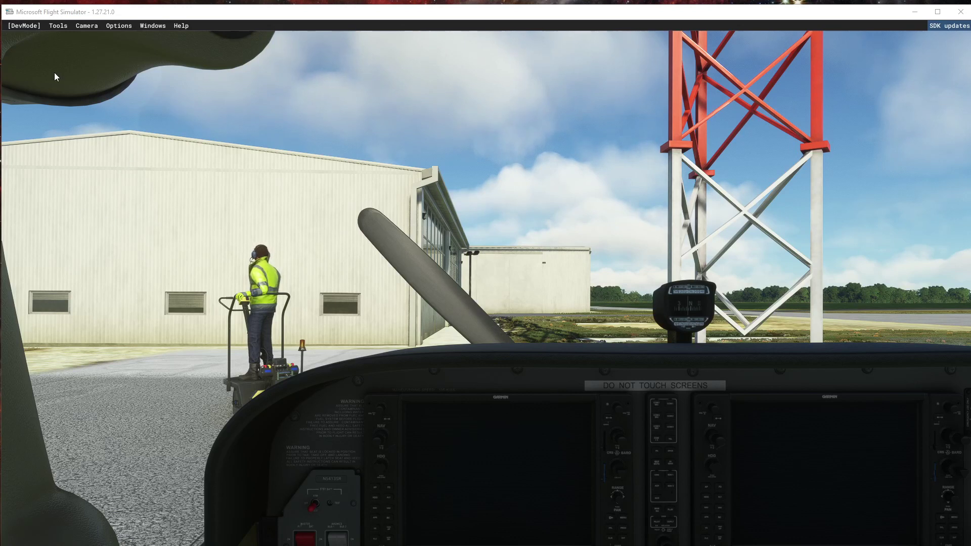
pyautogui.click(59, 25)
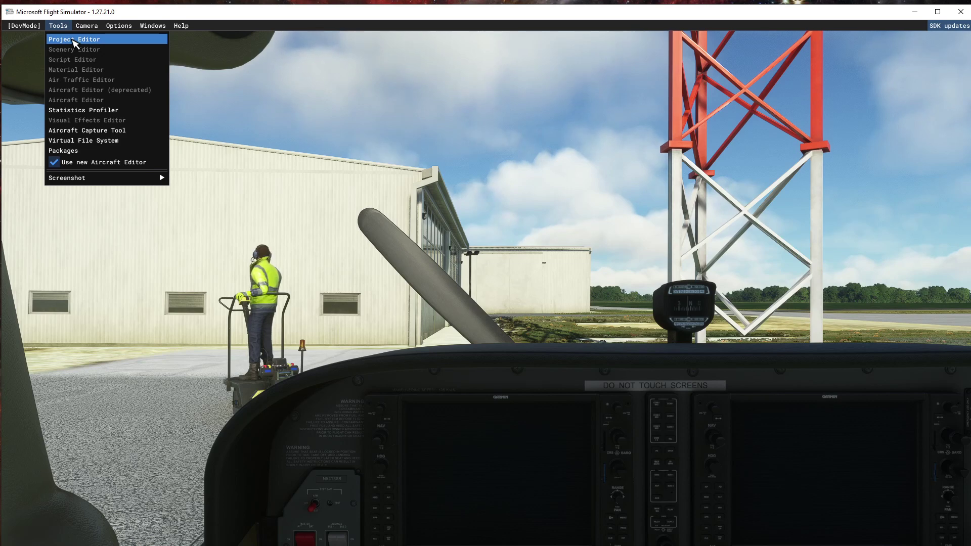
pyautogui.click(74, 43)
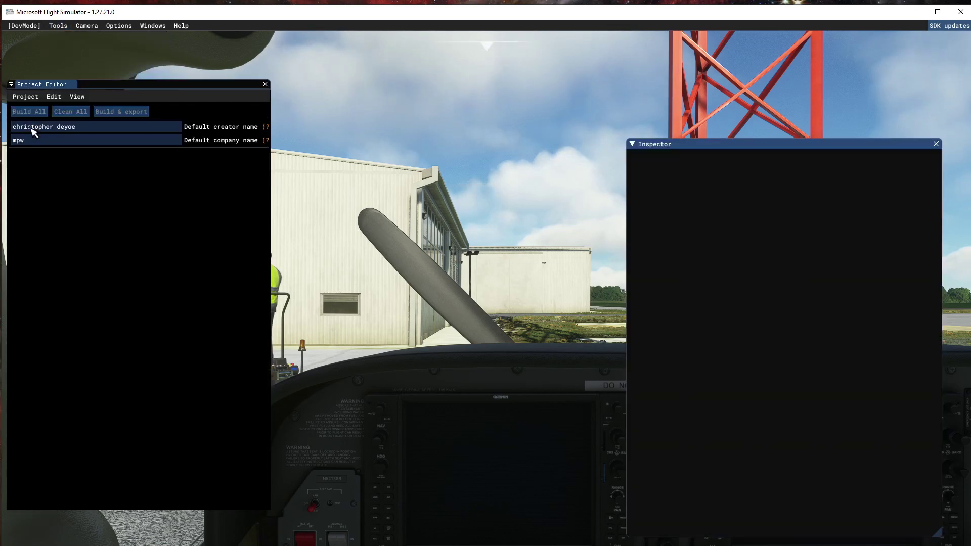
pyautogui.click(28, 101)
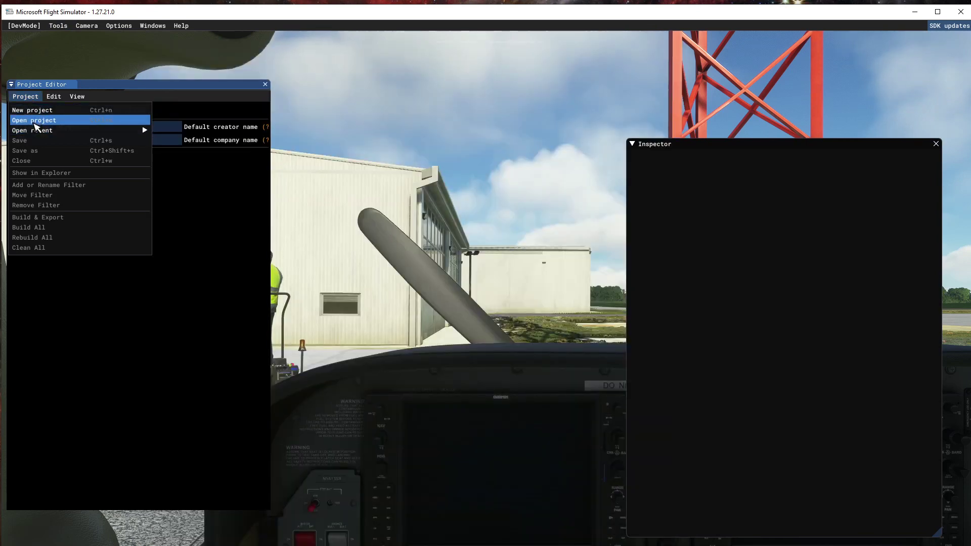
pyautogui.click(35, 121)
pyautogui.click(171, 128)
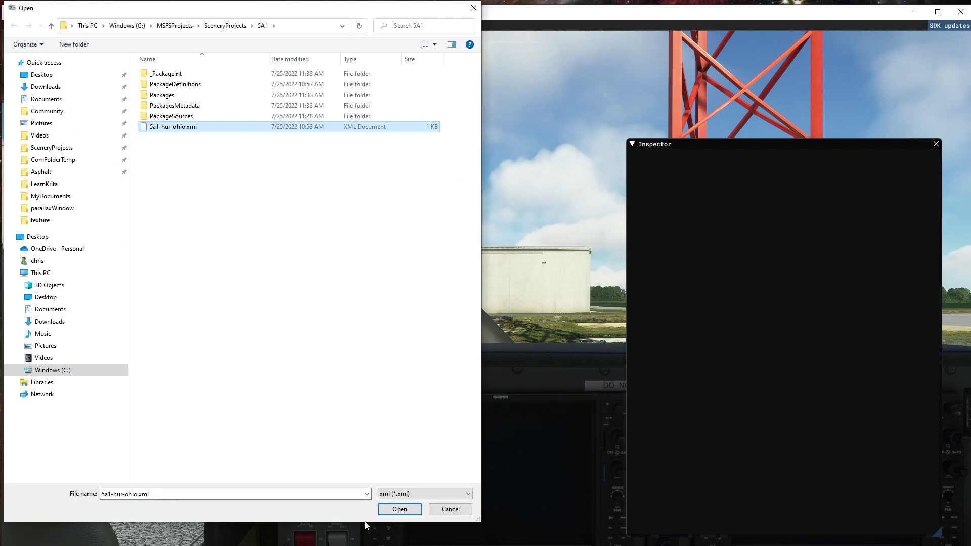
pyautogui.click(400, 509)
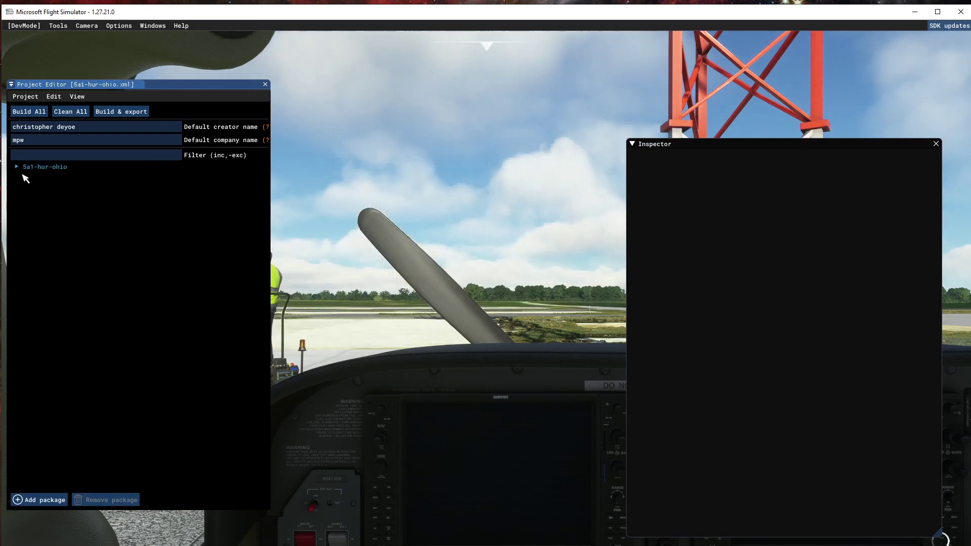
# Expand the 5a1-hur-ohio package and load its 5a1-scene BGL asset group in the Scenery Editor.
pyautogui.click(16, 166)
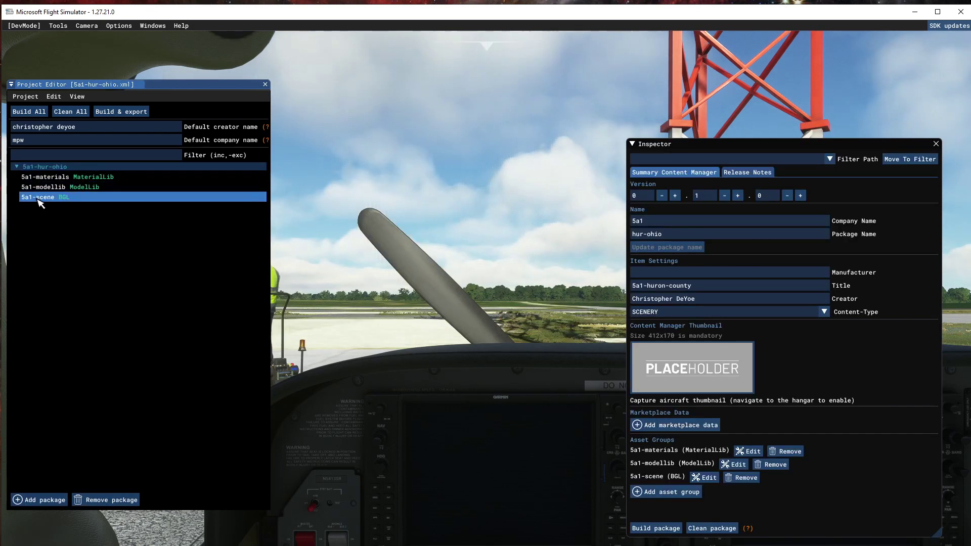
pyautogui.click(40, 197)
pyautogui.click(656, 212)
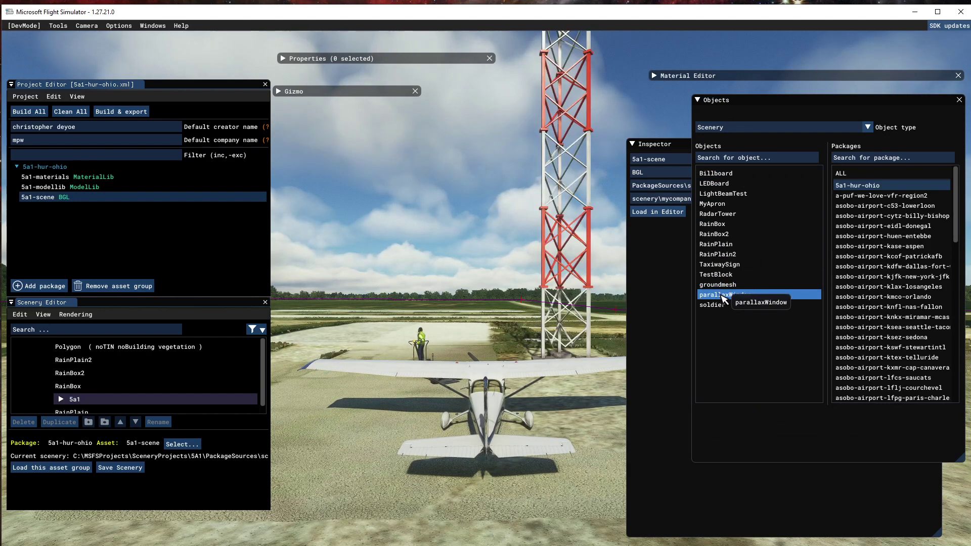
# Place the parallaxWindow scenery object on the ground in front of the aircraft with one-click placing, and turn that option off again.
pyautogui.click(723, 297)
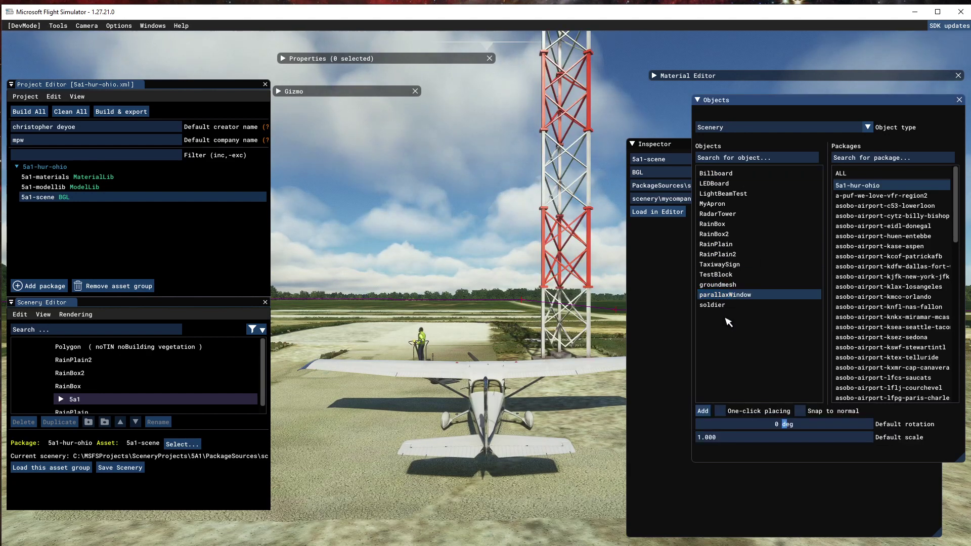
pyautogui.click(702, 411)
pyautogui.click(719, 411)
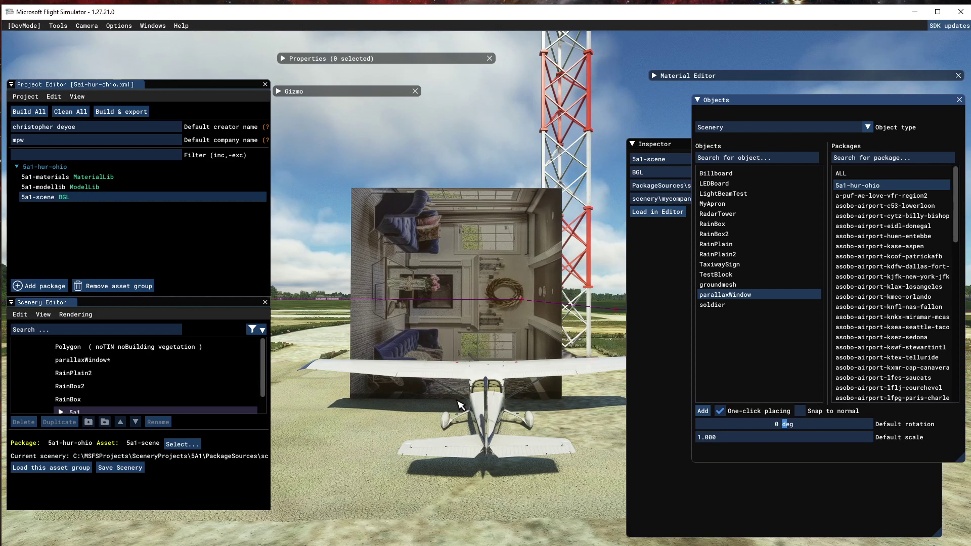
pyautogui.click(460, 404)
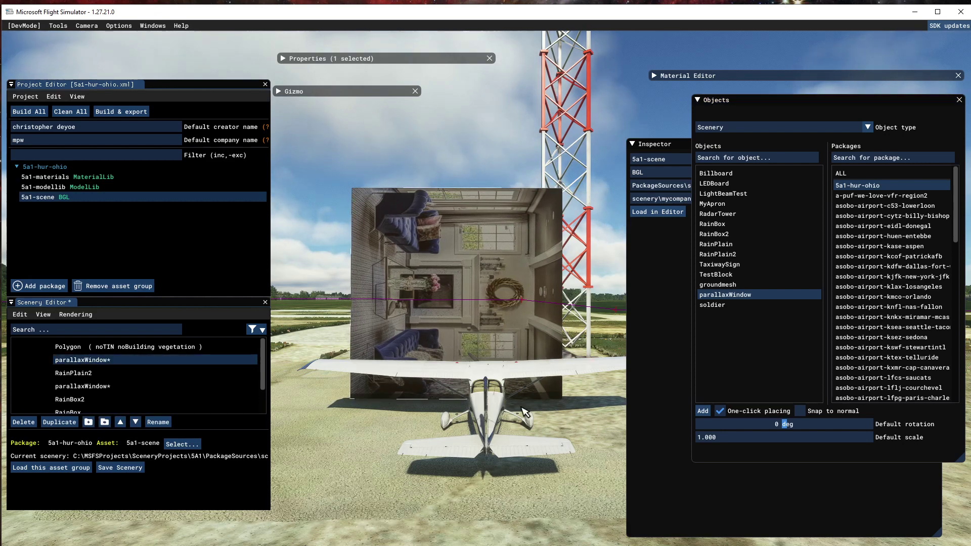
pyautogui.click(720, 411)
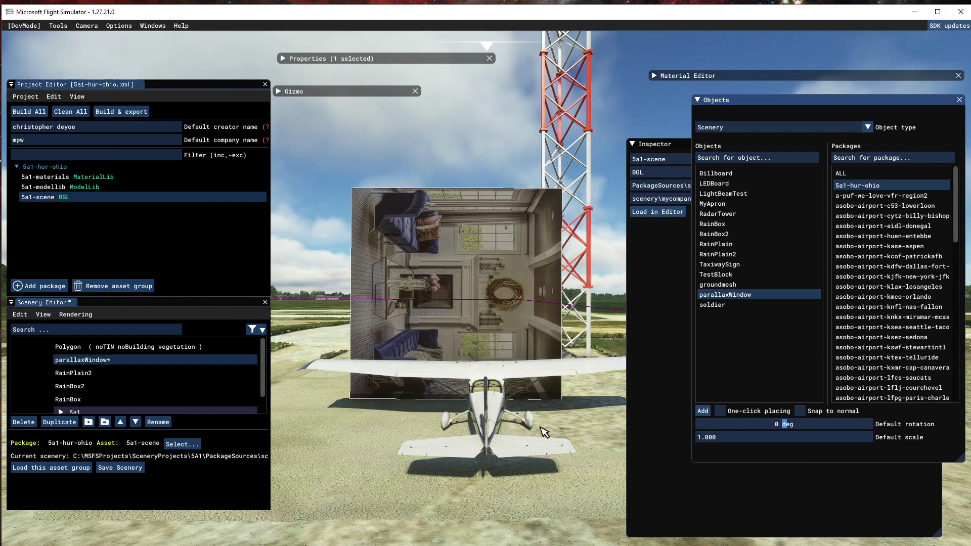
# Examine the placed parallaxWindow from the front, both sides, and near and far to check its room texture's orientation and parallax effect.
pyautogui.press('Insert')
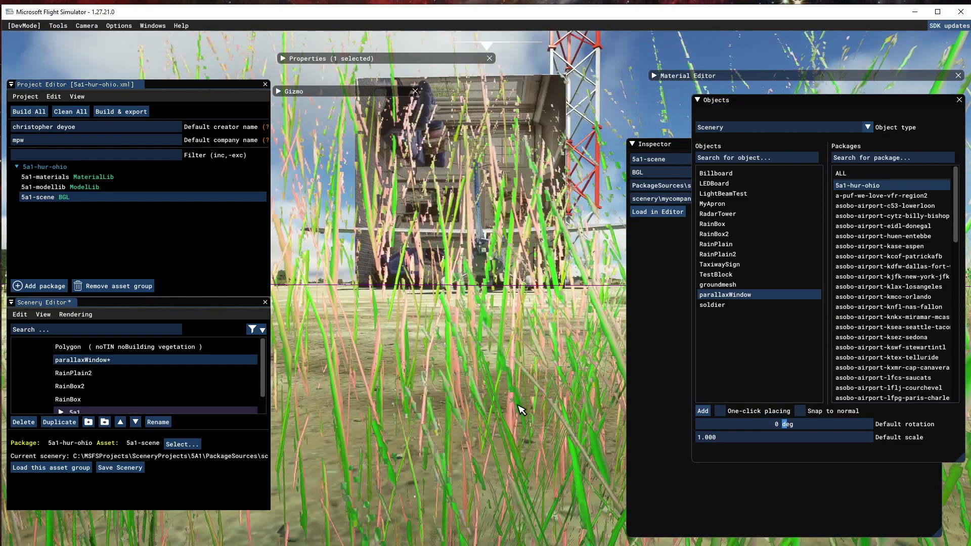
pyautogui.press('Insert')
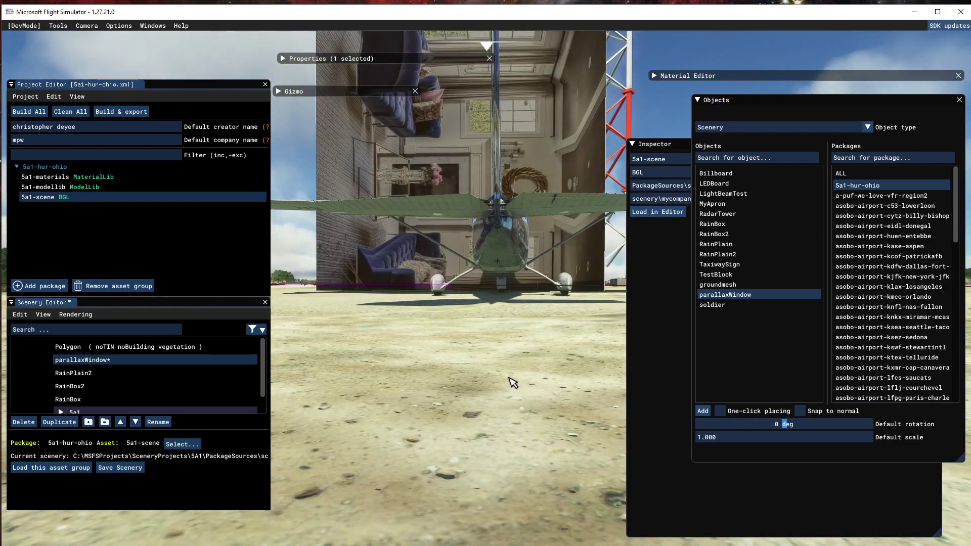
pyautogui.press('Insert')
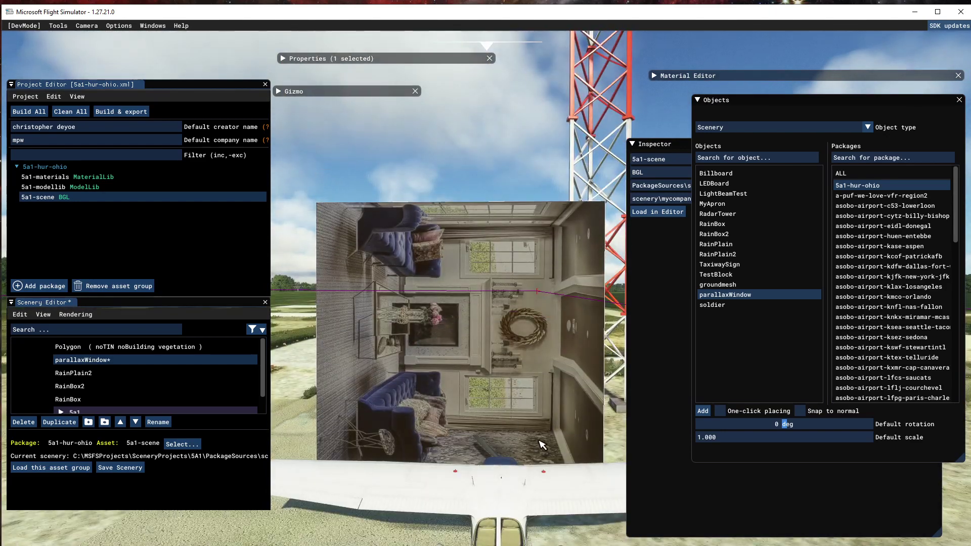
pyautogui.press('Insert')
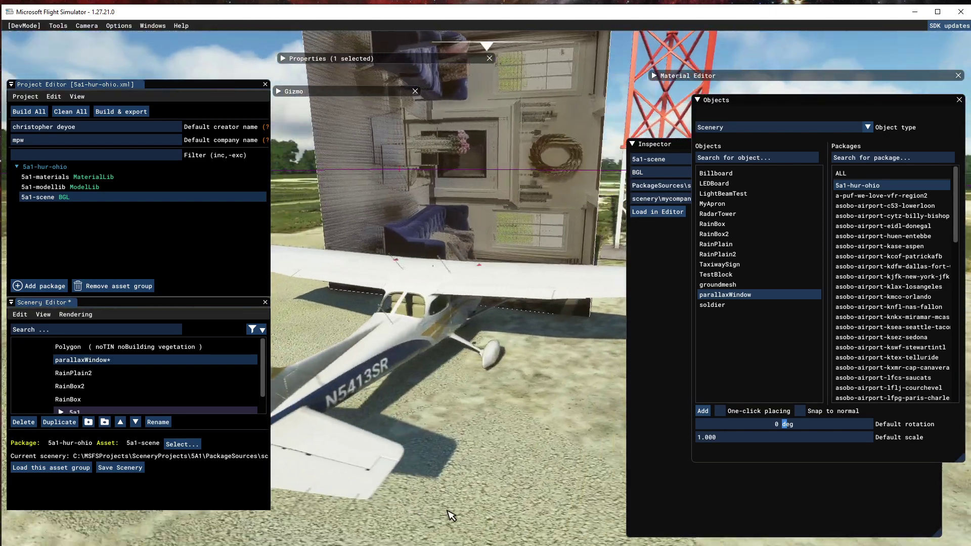
pyautogui.press('Insert')
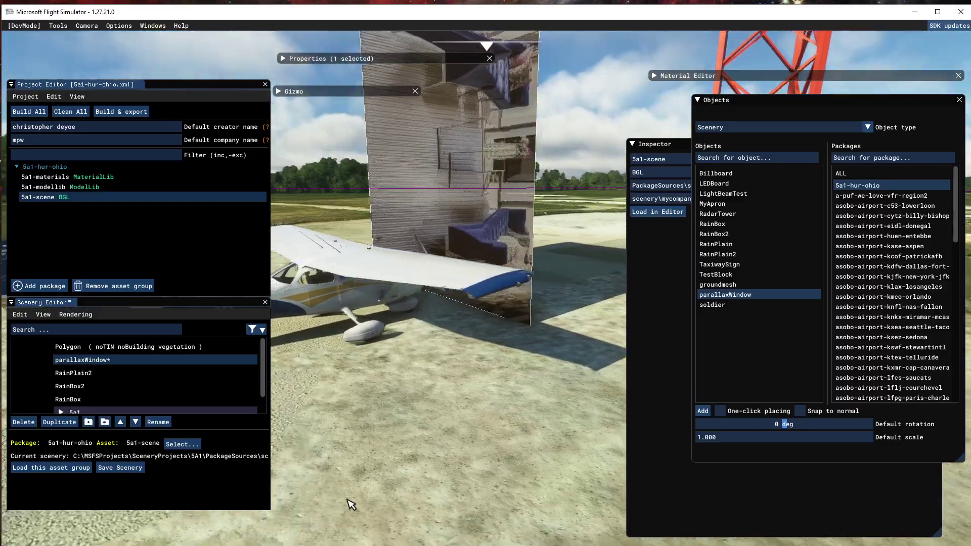
pyautogui.press('Insert')
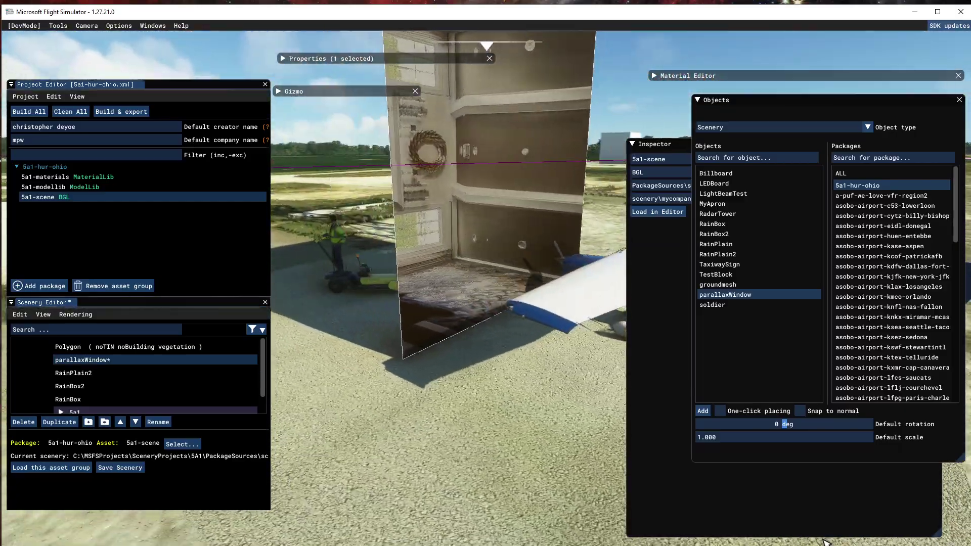
pyautogui.press('Insert')
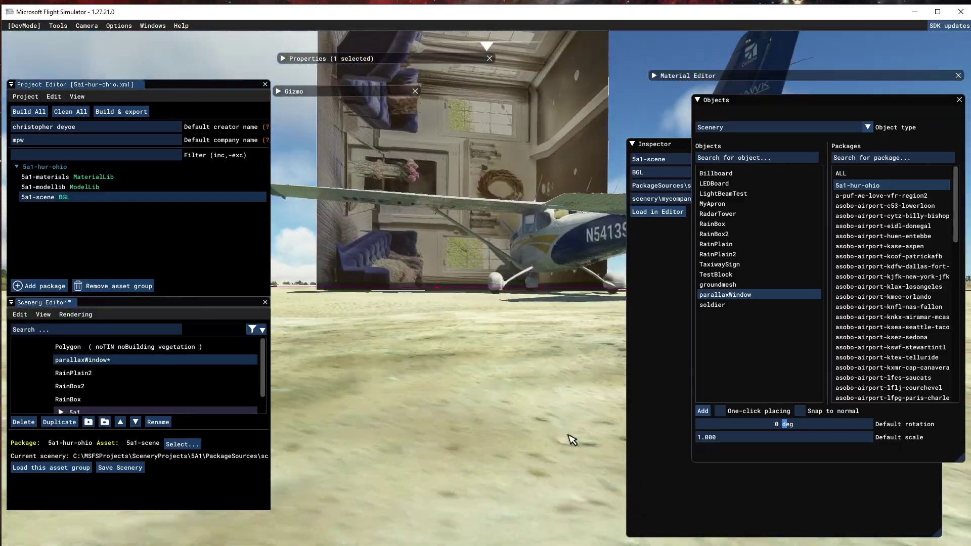
pyautogui.press('Insert')
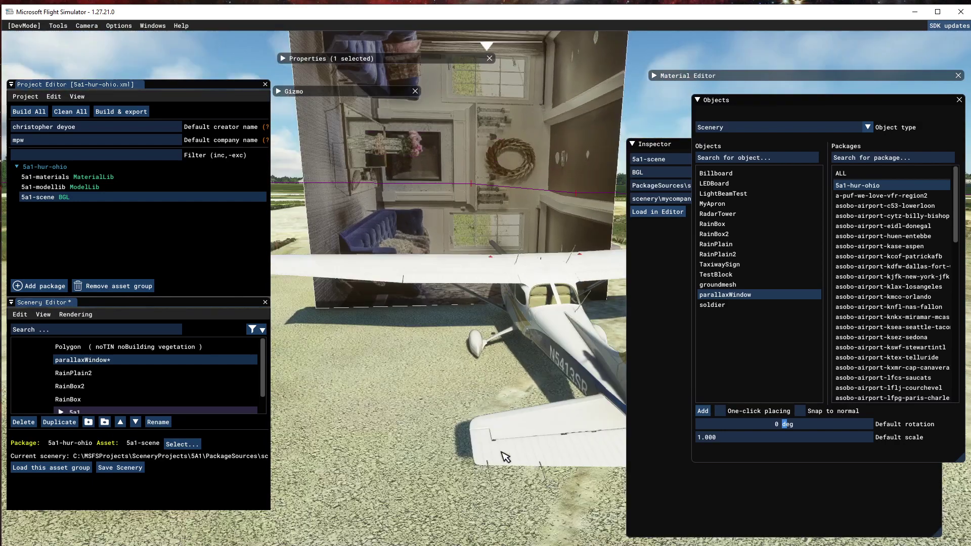
pyautogui.press('Insert')
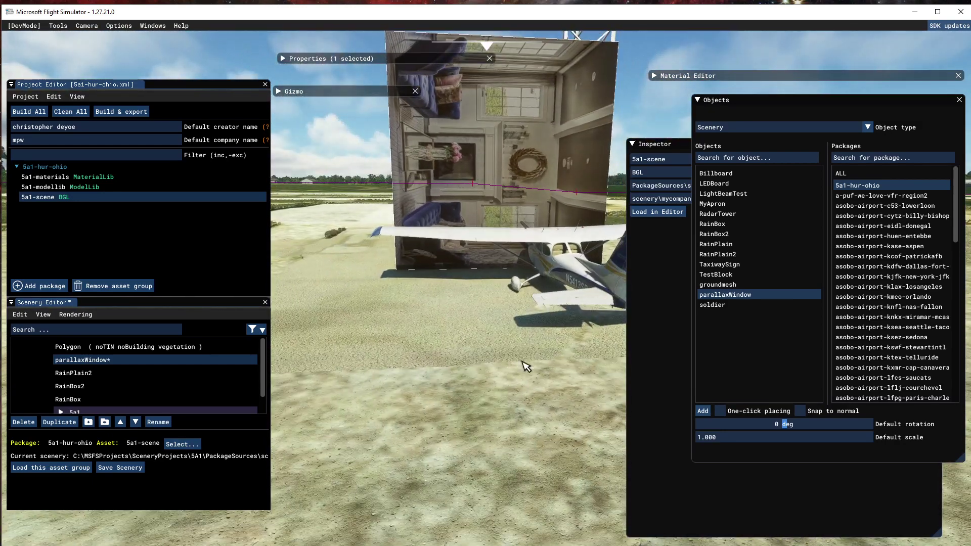
pyautogui.moveTo(526, 366); pyautogui.dragTo(263, 390, button='right')
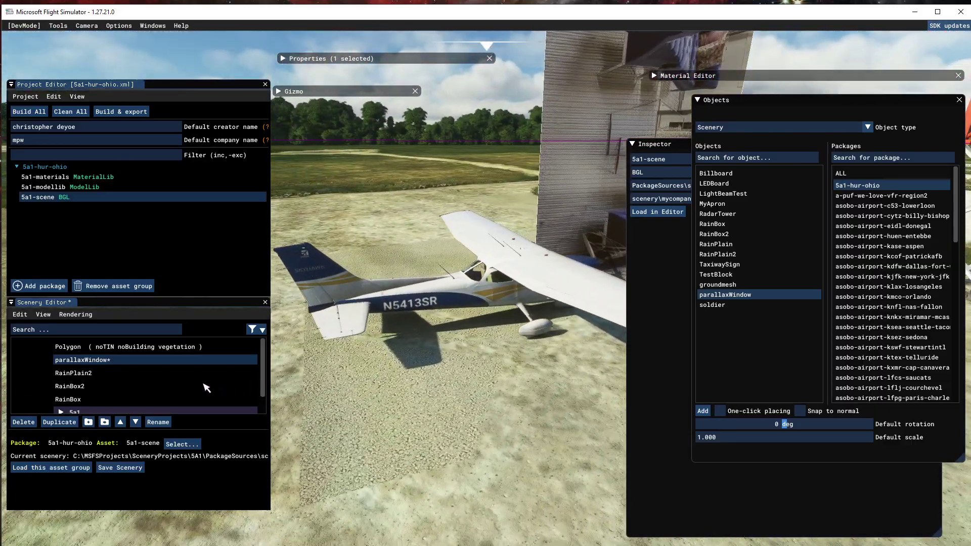
pyautogui.press('w')
pyautogui.press('w')
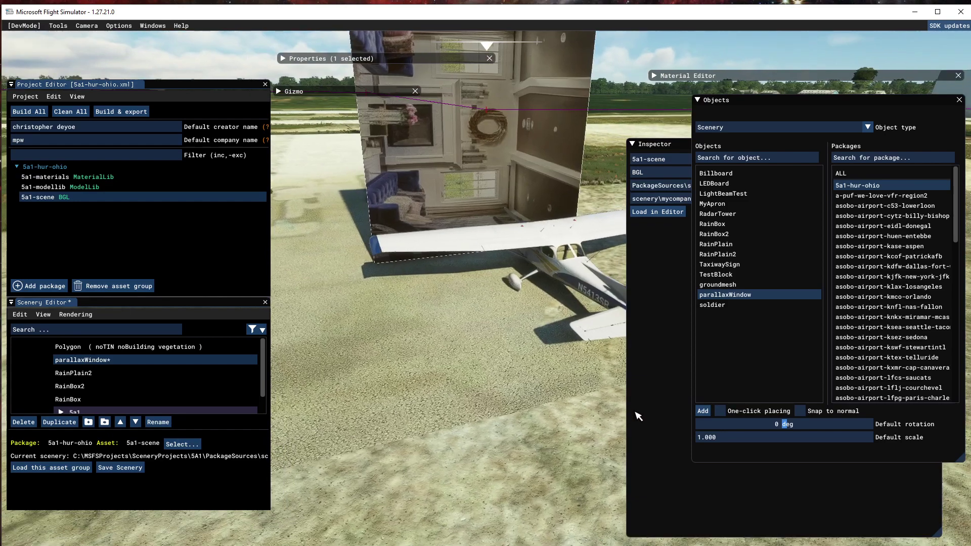
pyautogui.press('w')
pyautogui.press('s')
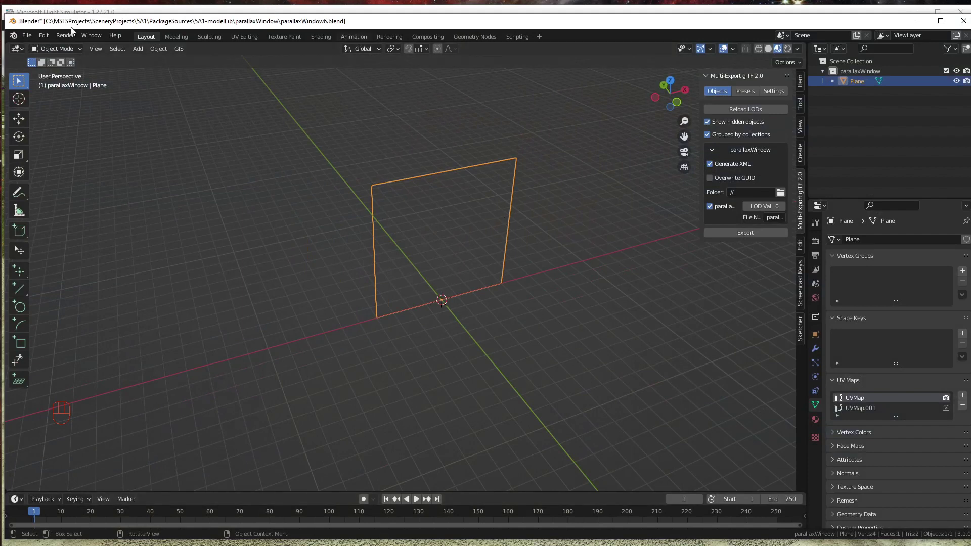
# Switch to Blender and rotate all UVs of the window plane by -90 degrees in the UV editor.
pyautogui.click(244, 37)
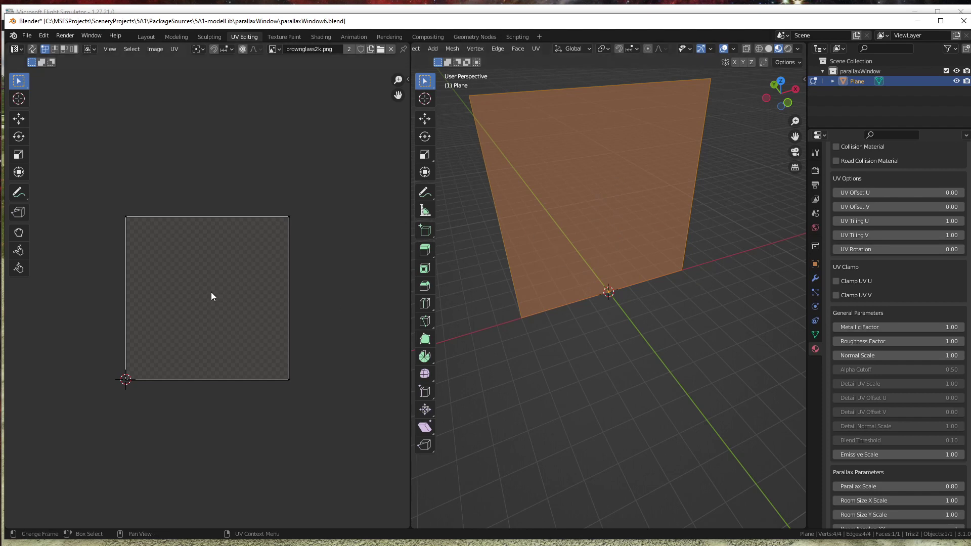
pyautogui.press('a')
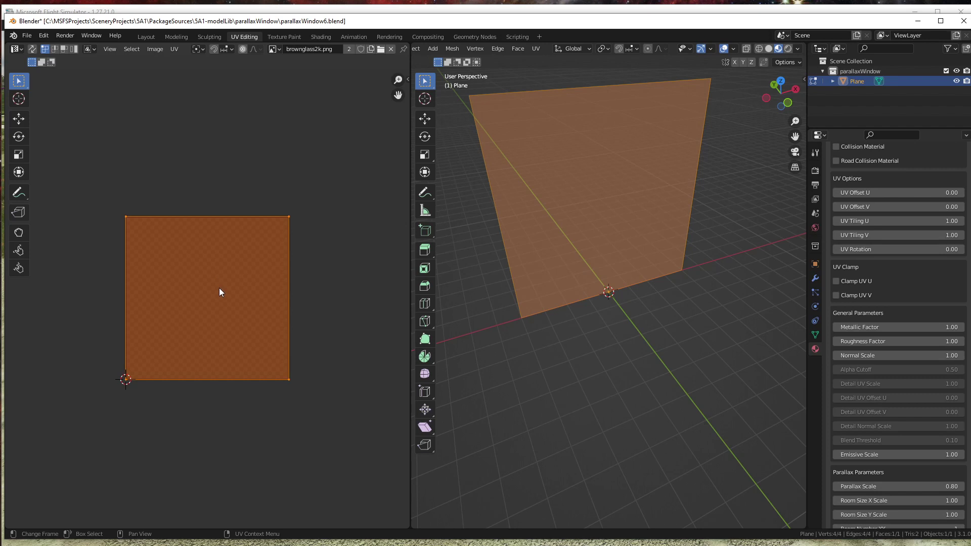
pyautogui.press('r')
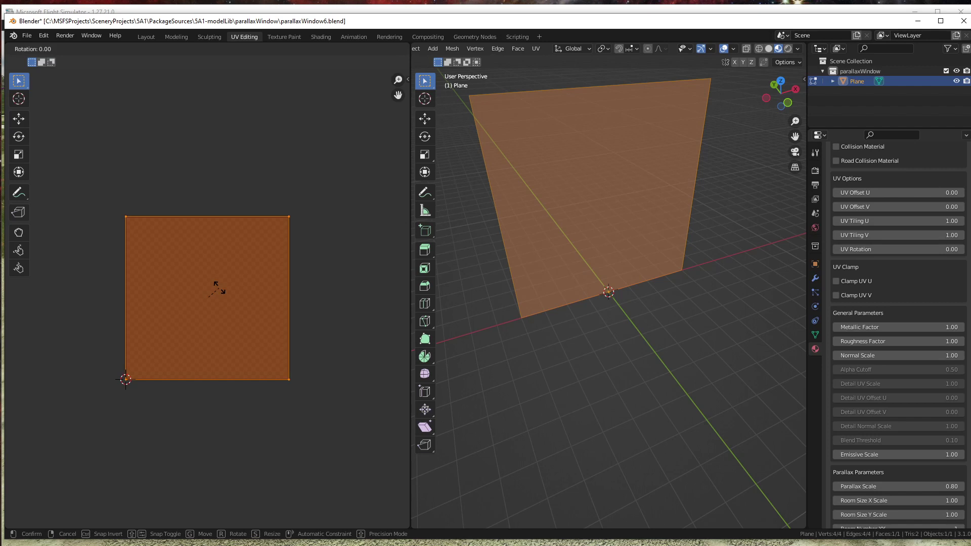
pyautogui.write('-90')
pyautogui.press('Return')
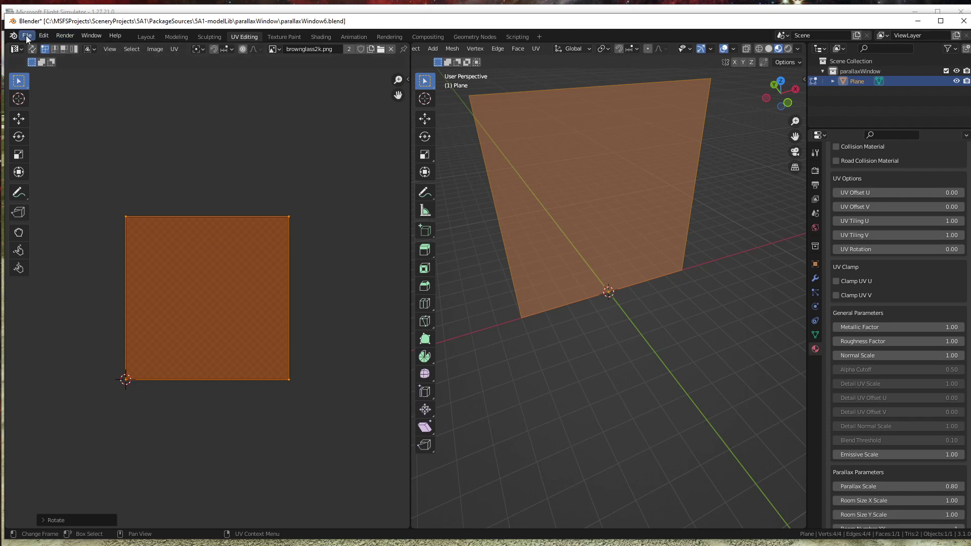
# Return to the Layout workspace, save parallaxWindow6.blend, and run the Multi-Export of parallaxWindow again.
pyautogui.click(148, 37)
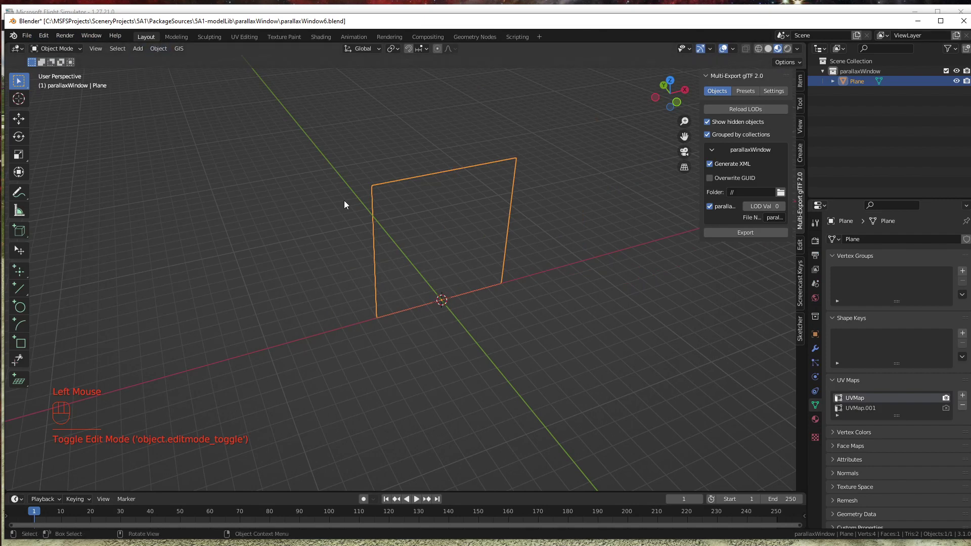
pyautogui.click(27, 36)
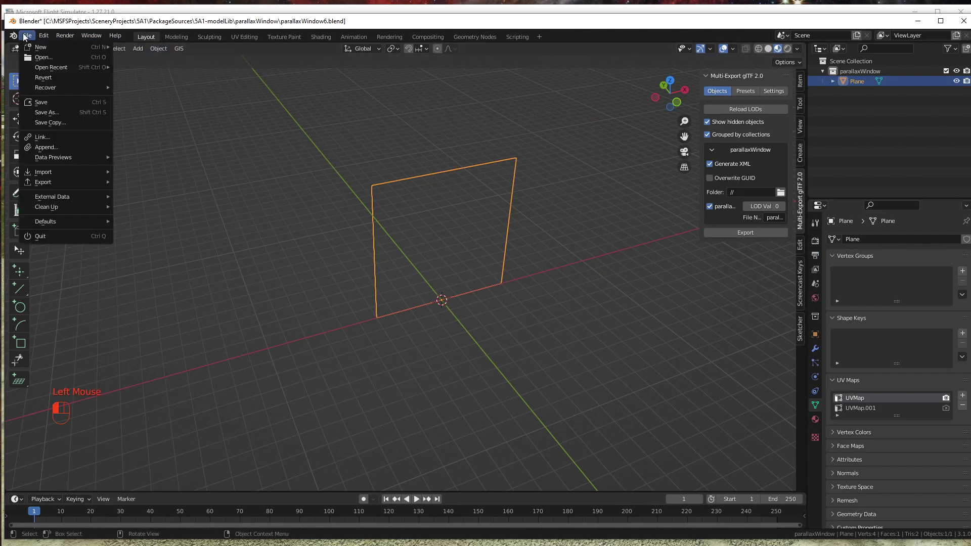
pyautogui.click(44, 102)
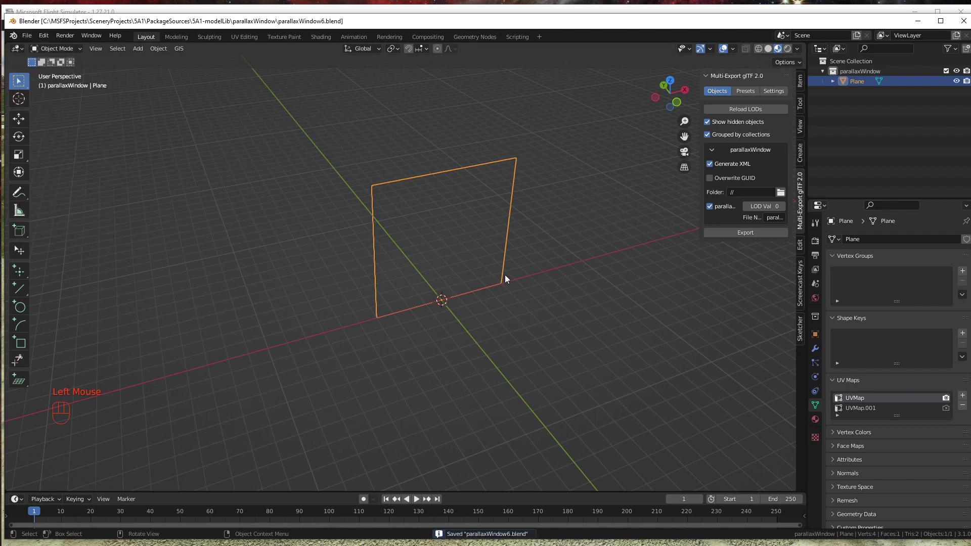
pyautogui.click(747, 231)
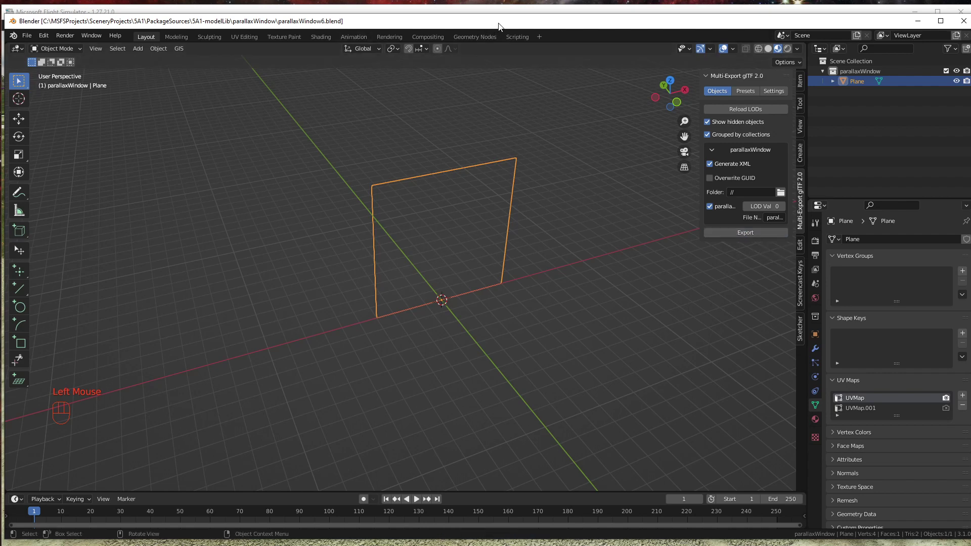
# Switch to File Explorer and open the 5A1 project's PackageSources\5A1-modelLib\parallaxWindow folder.
pyautogui.press('super+Down')
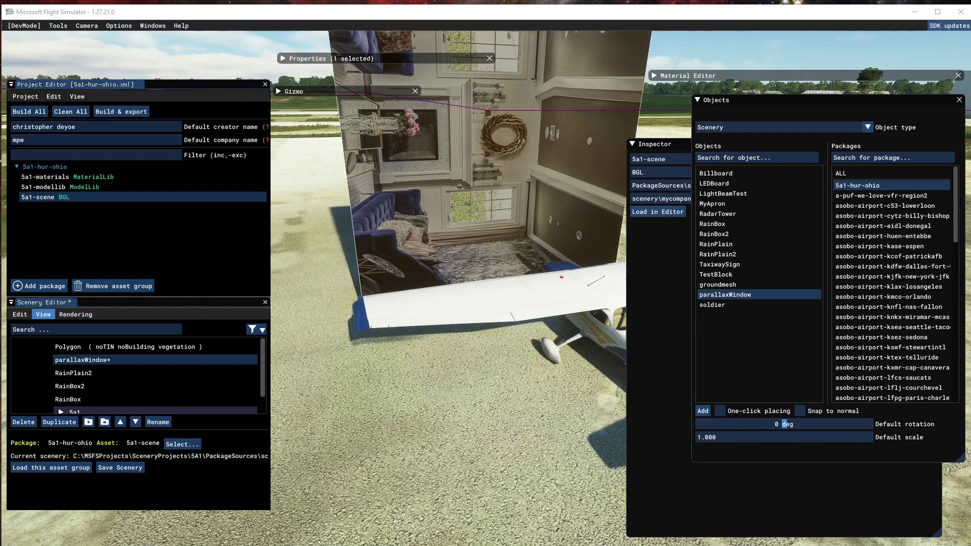
pyautogui.hotkey('alt', 'Tab')
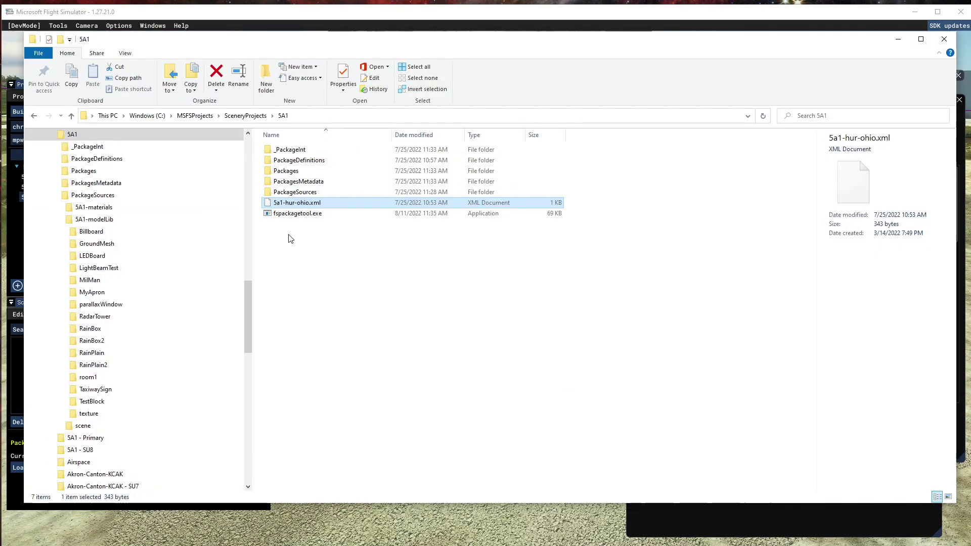
pyautogui.doubleClick(295, 192)
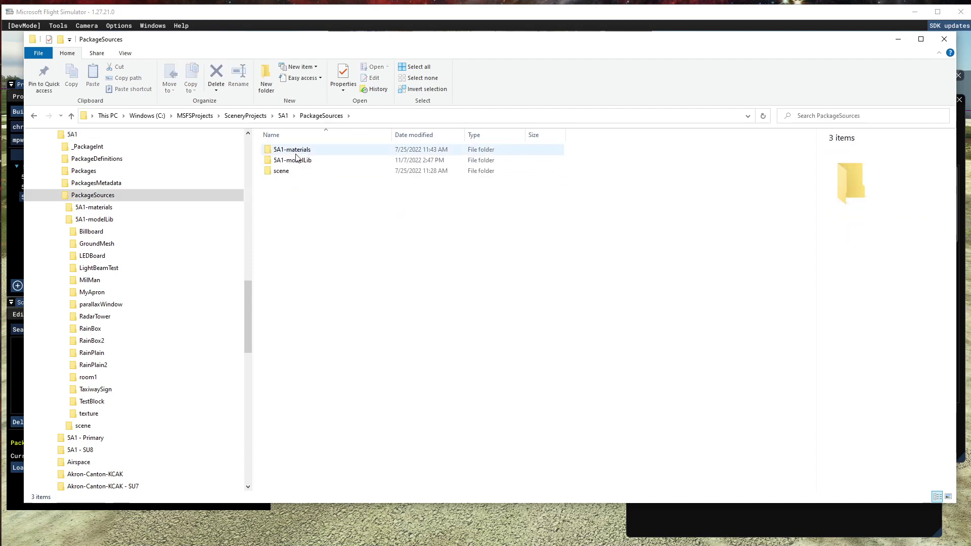
pyautogui.doubleClick(298, 160)
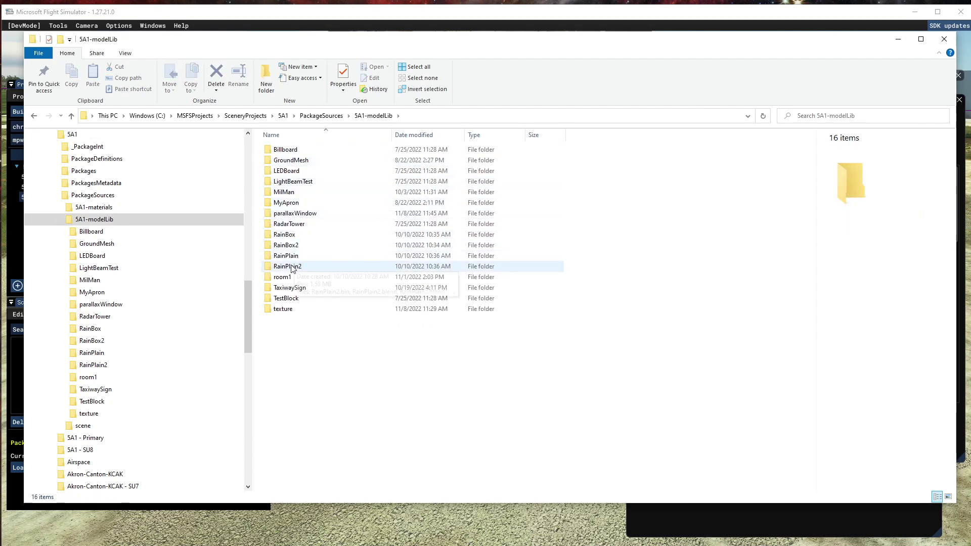
pyautogui.doubleClick(288, 214)
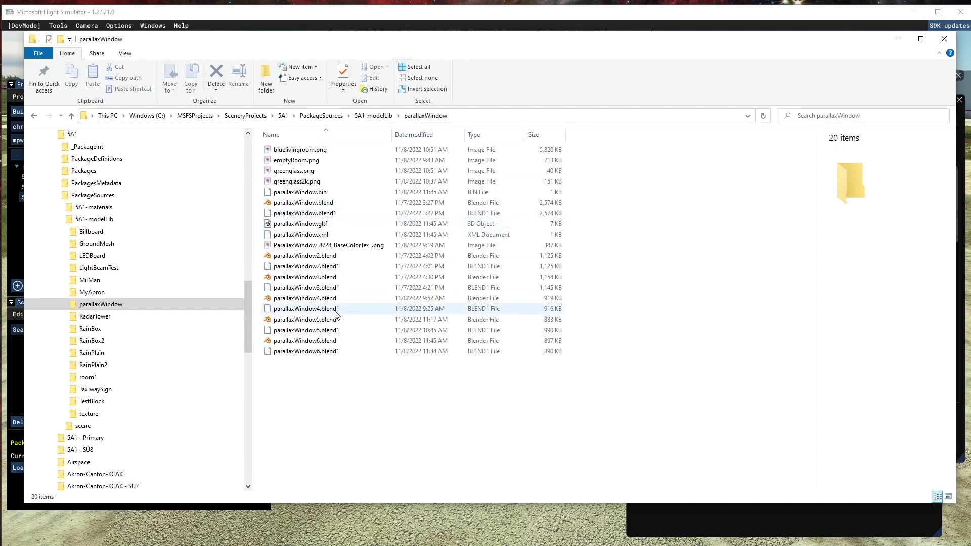
# Open parallaxWindow.gltf in Notepad++, make a trivial whitespace edit on its first line, and save the file.
pyautogui.click(306, 226)
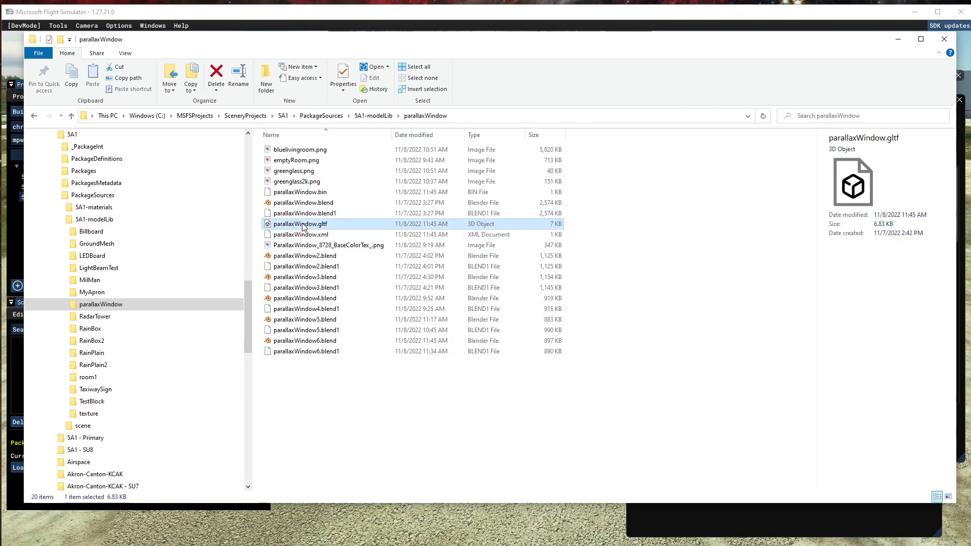
pyautogui.rightClick(303, 225)
pyautogui.click(340, 277)
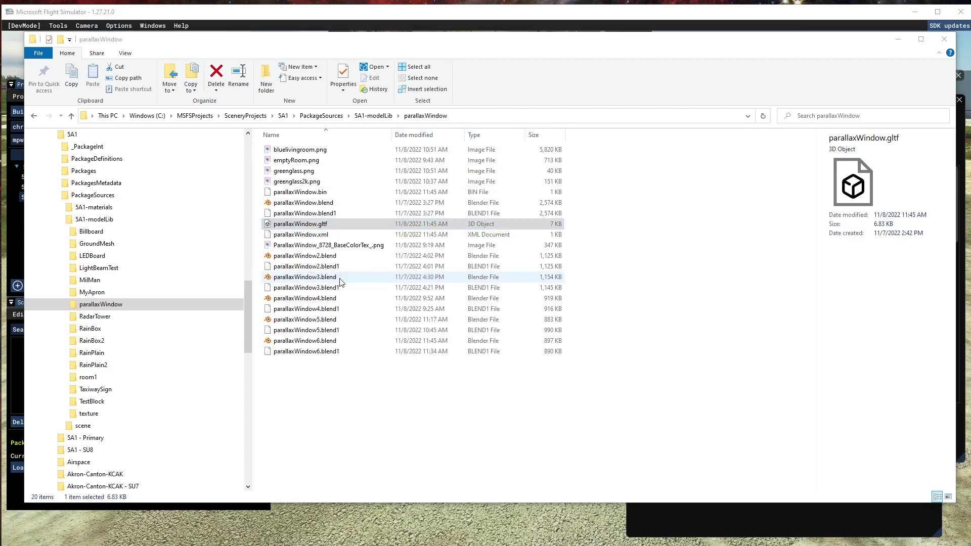
pyautogui.click(898, 39)
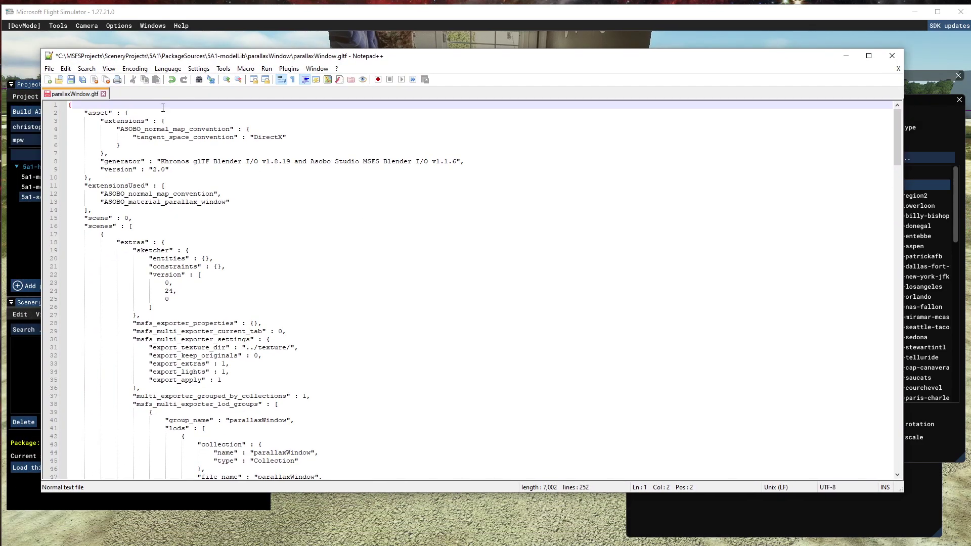
pyautogui.click(71, 79)
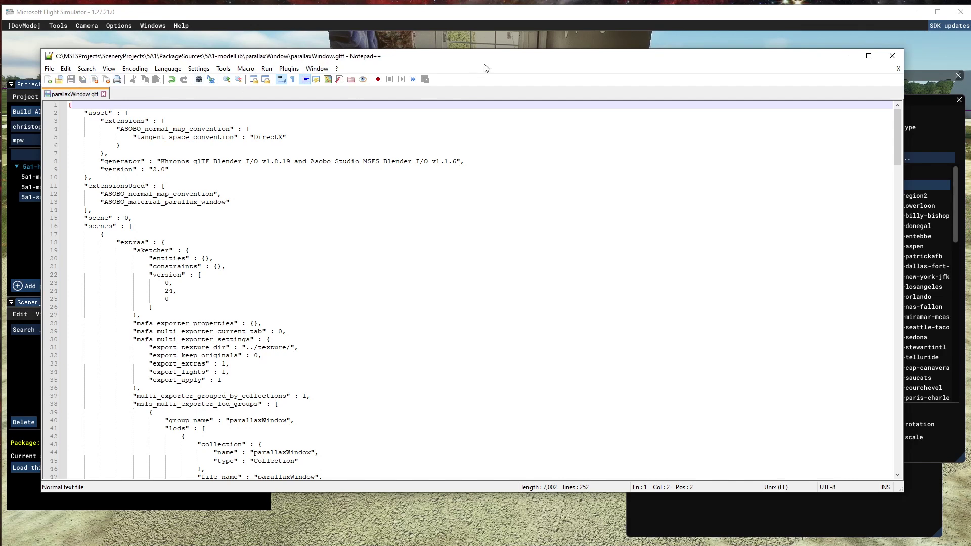
# Return to the simulator and examine the orientation of the room in the reloaded parallaxWindow from close up.
pyautogui.moveTo(490, 65); pyautogui.dragTo(0, 86)
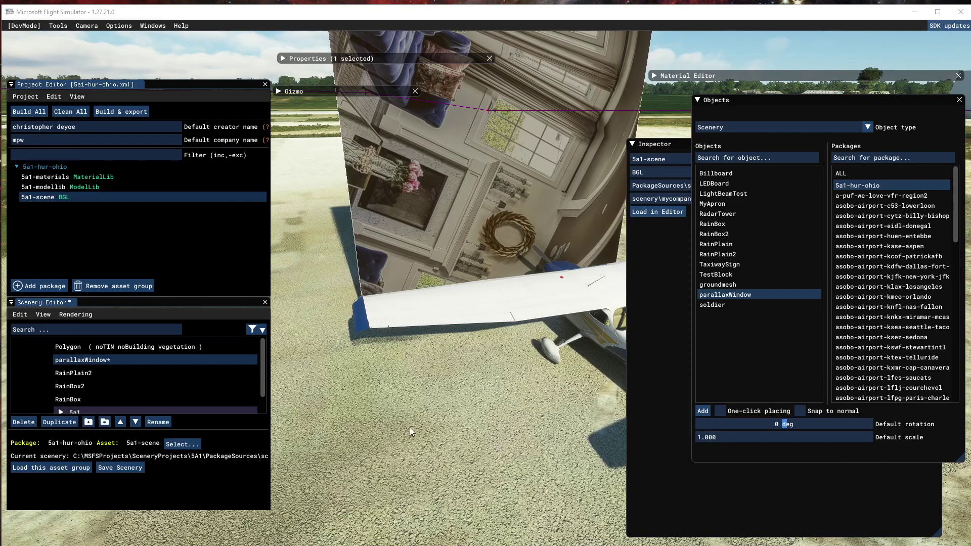
pyautogui.click(471, 408)
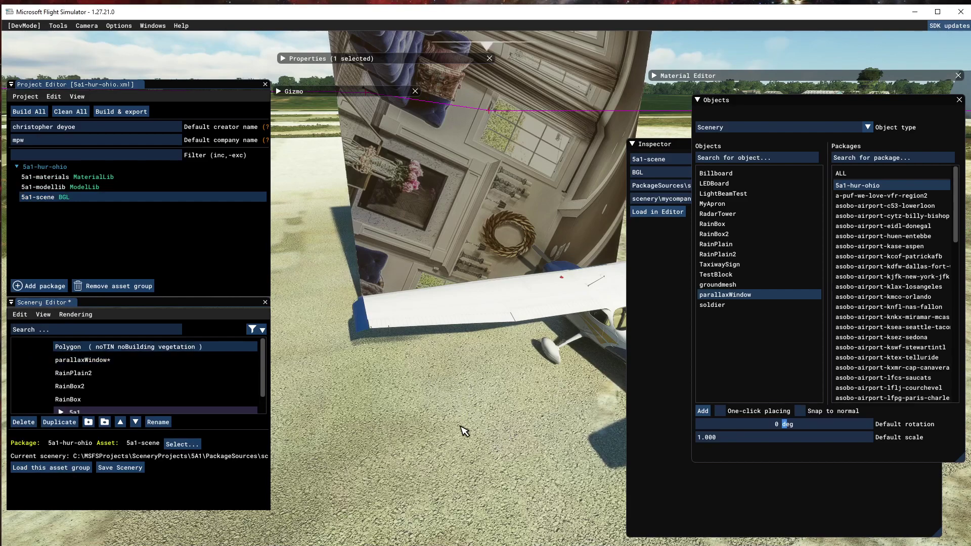
pyautogui.moveTo(457, 381)
pyautogui.mouseDown(button='right')
pyautogui.moveTo(445, 396)
pyautogui.moveTo(462, 386)
pyautogui.moveTo(463, 393)
pyautogui.mouseUp(button='right')
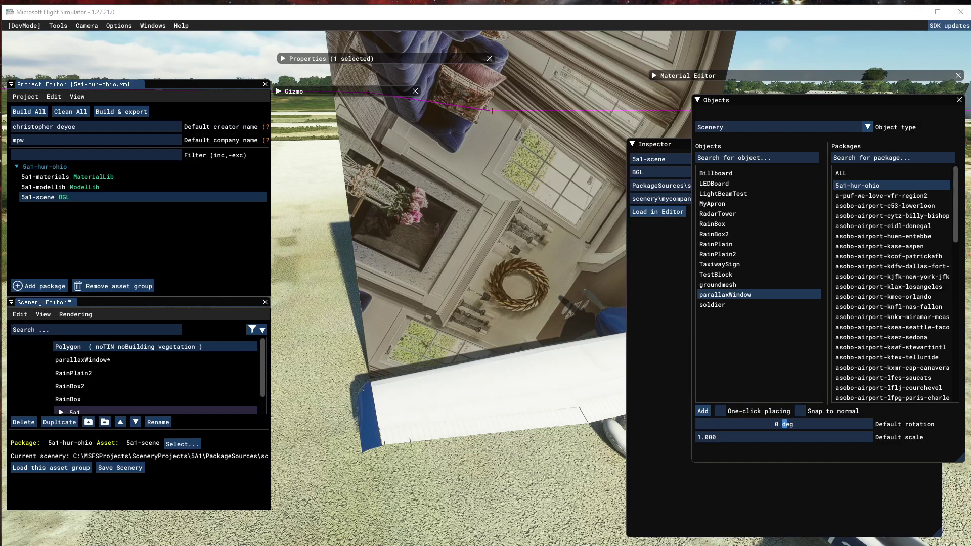
# Switch to Blender, make UVMap.001 the plane's selected and render-active UV map, and show it in the UV Editing workspace.
pyautogui.moveTo(20, 346)
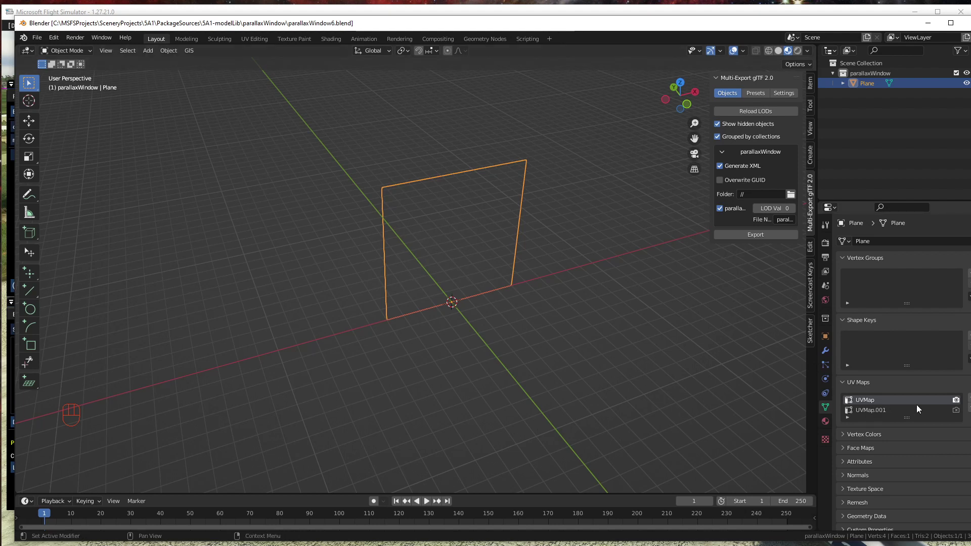
pyautogui.click(955, 410)
pyautogui.click(874, 411)
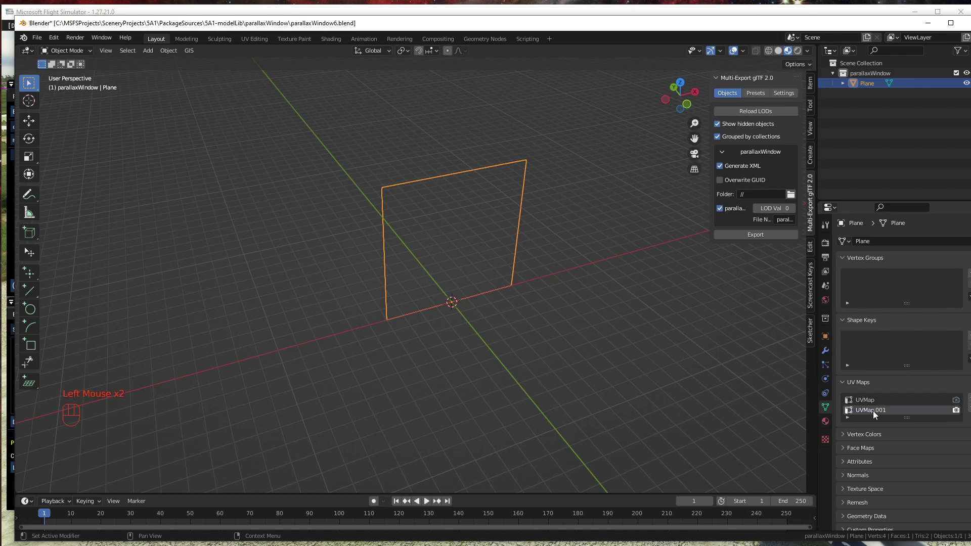
pyautogui.click(254, 39)
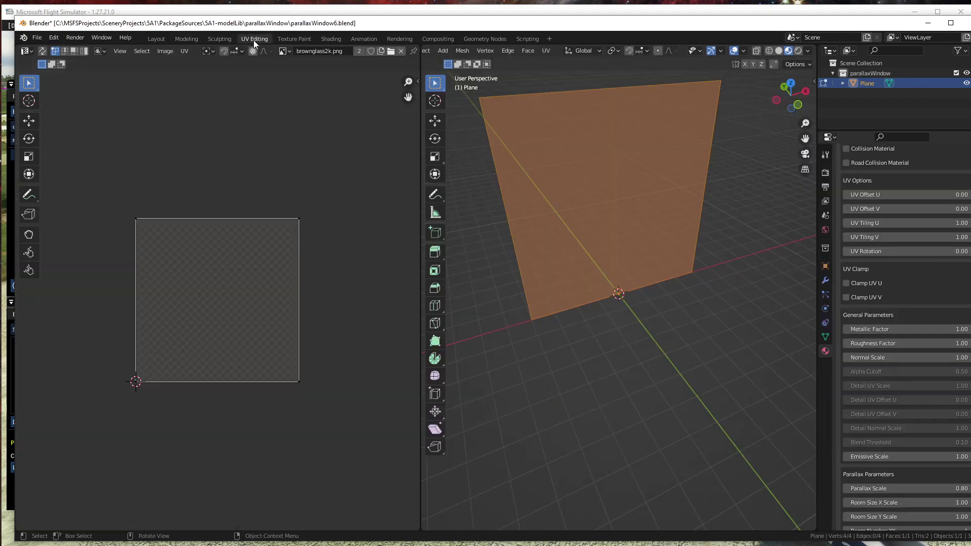
pyautogui.click(826, 337)
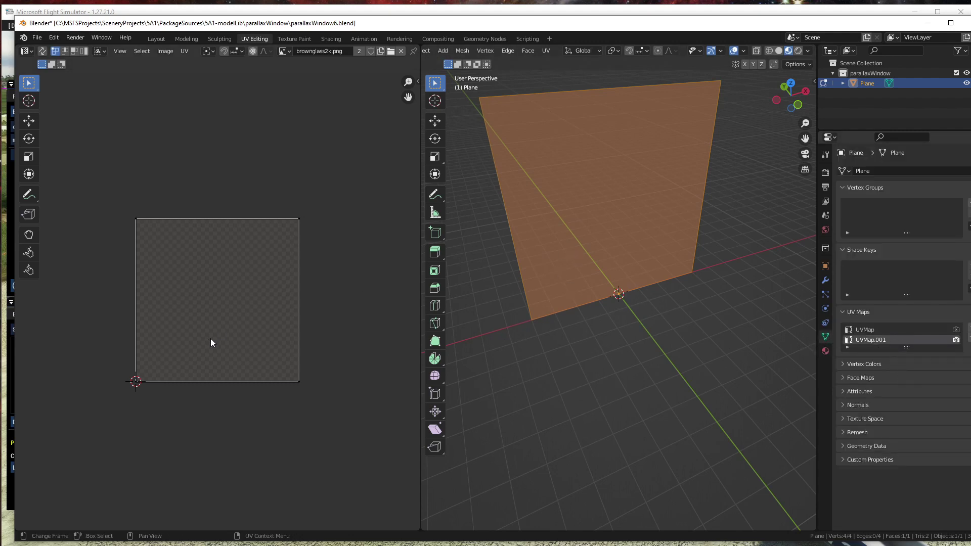
# Rotate all of the plane's UVs in UVMap.001 by -90 degrees in the UV editor.
pyautogui.press('a')
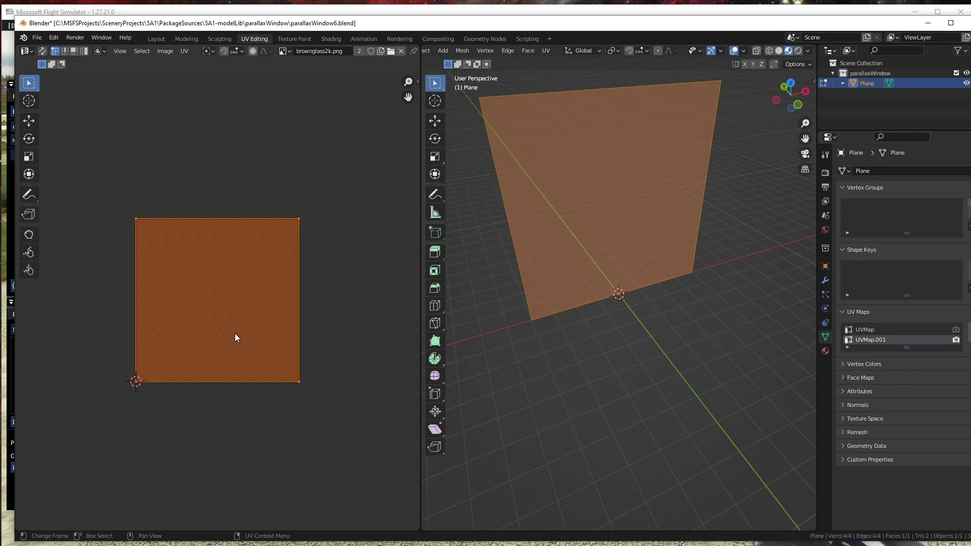
pyautogui.press('r')
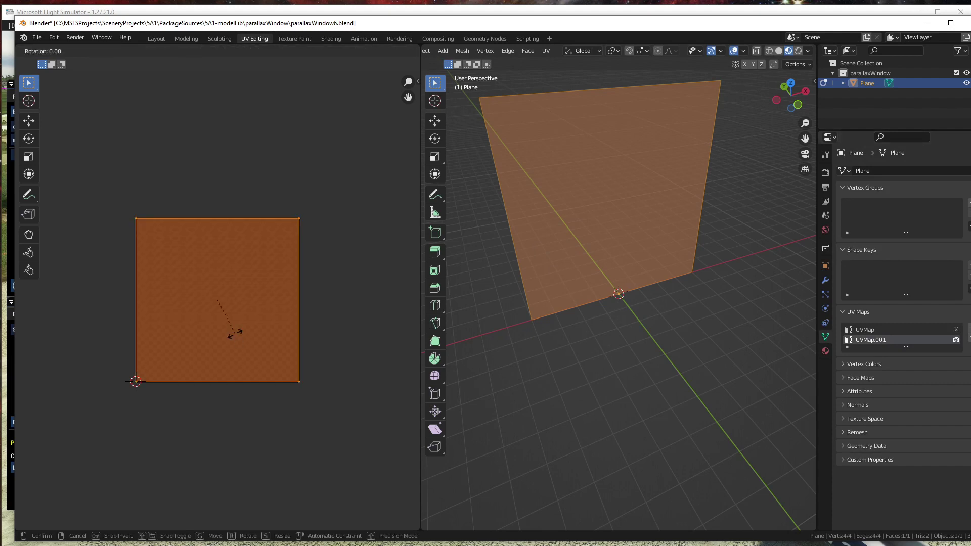
pyautogui.write('-9')
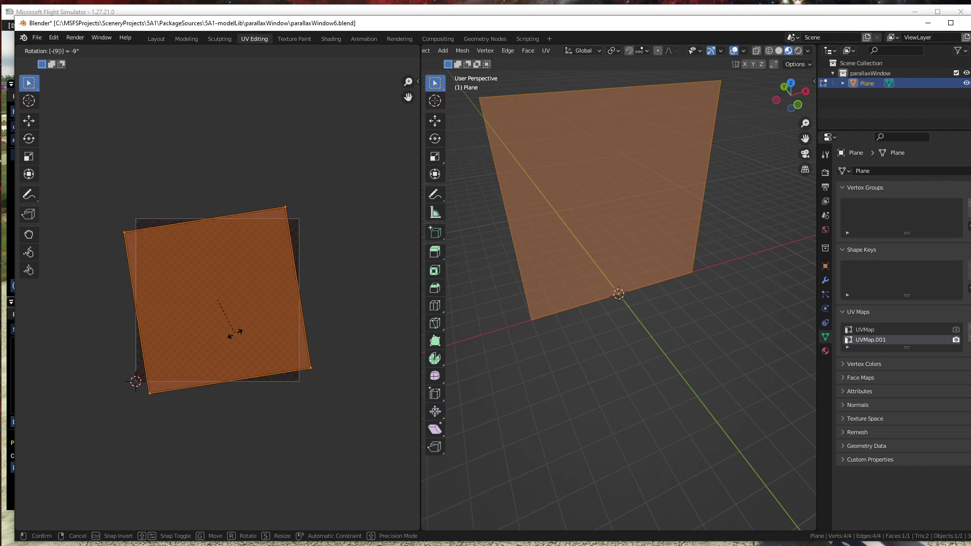
pyautogui.write('0')
pyautogui.press('Return')
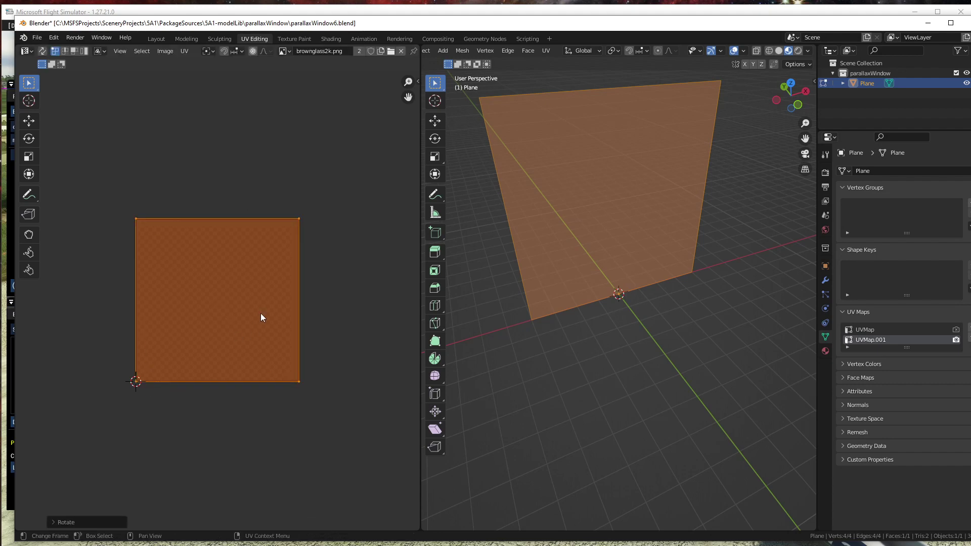
# Return to the Layout workspace, save parallaxWindow6.blend, and export parallaxWindow with Multi-Export glTF 2.0.
pyautogui.click(155, 38)
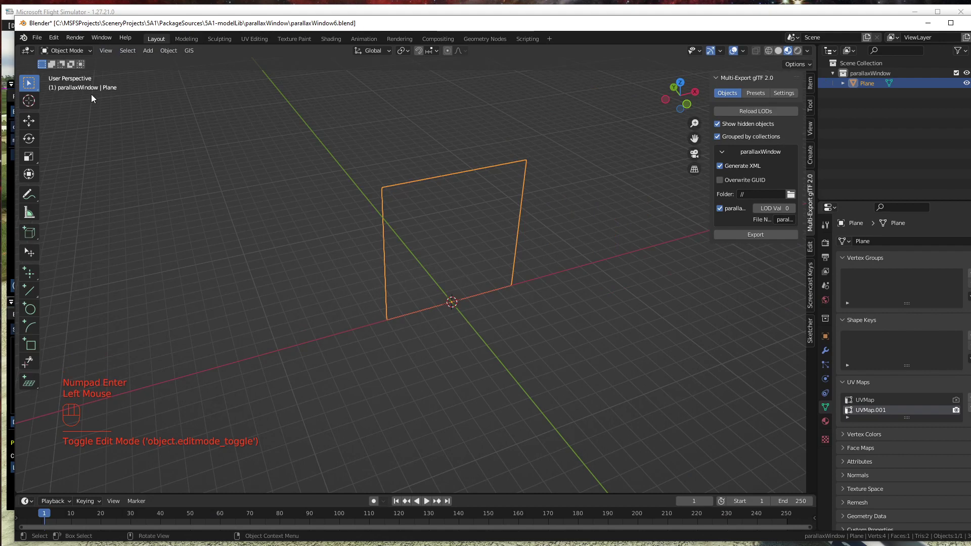
pyautogui.click(37, 39)
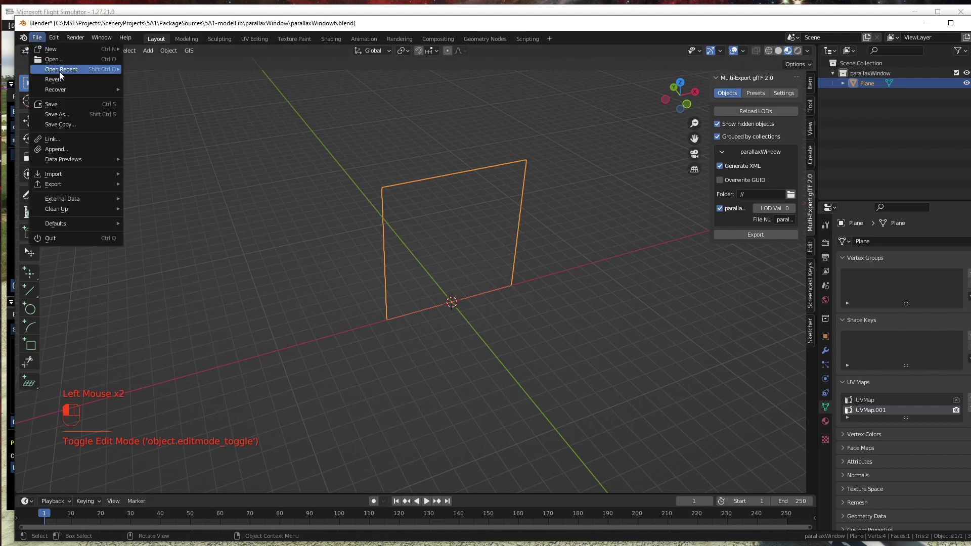
pyautogui.click(54, 104)
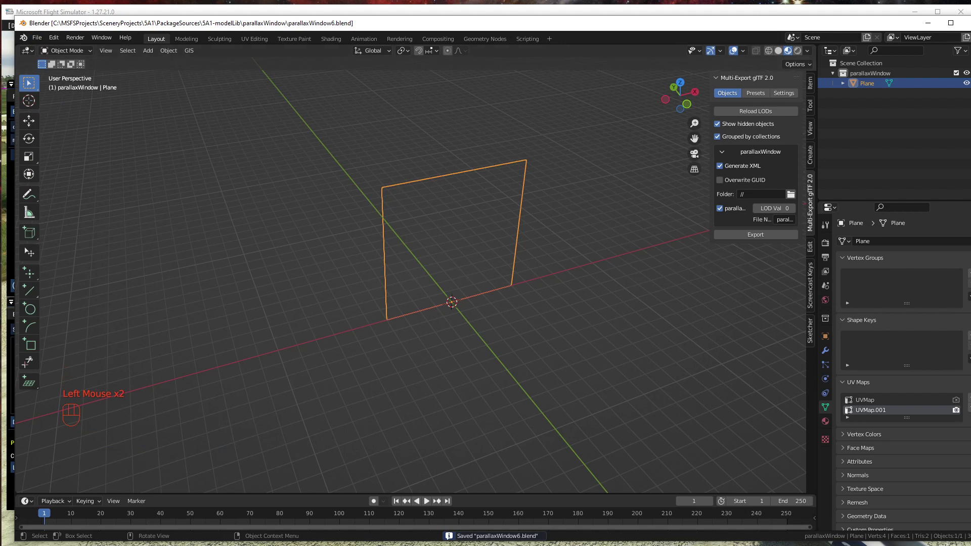
pyautogui.click(759, 234)
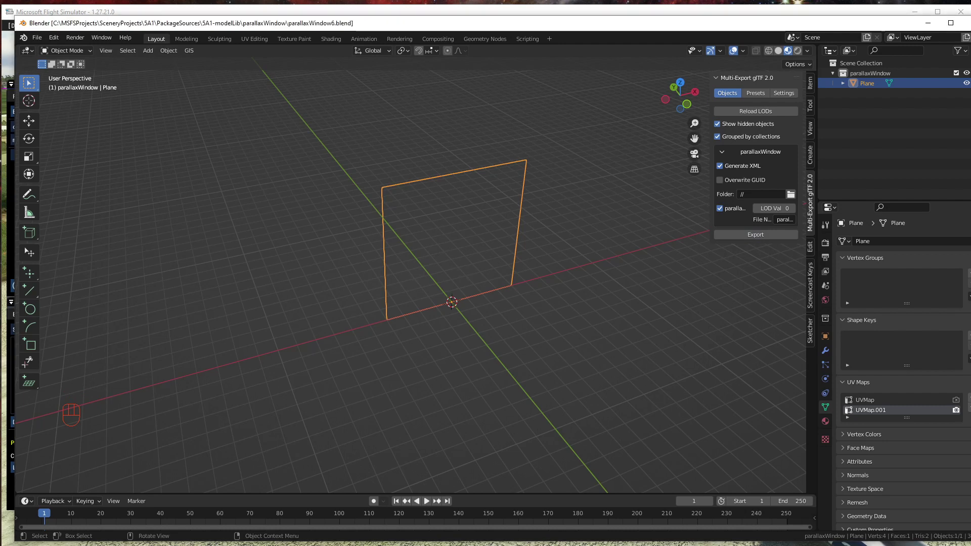
# Open the re-exported parallaxWindow.gltf from File Explorer in Notepad++, make a trivial first-line edit, and resave it.
pyautogui.hotkey('alt', 'Tab')
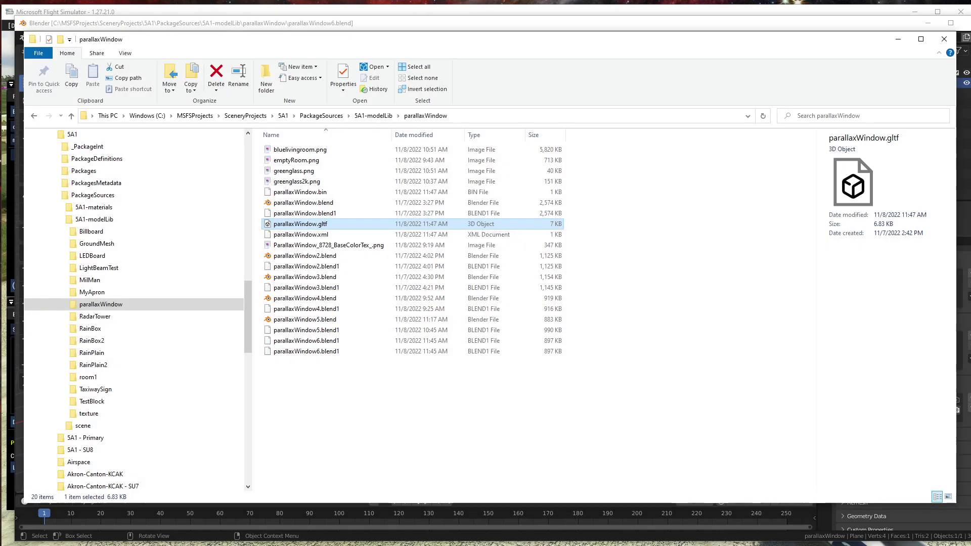
pyautogui.rightClick(298, 226)
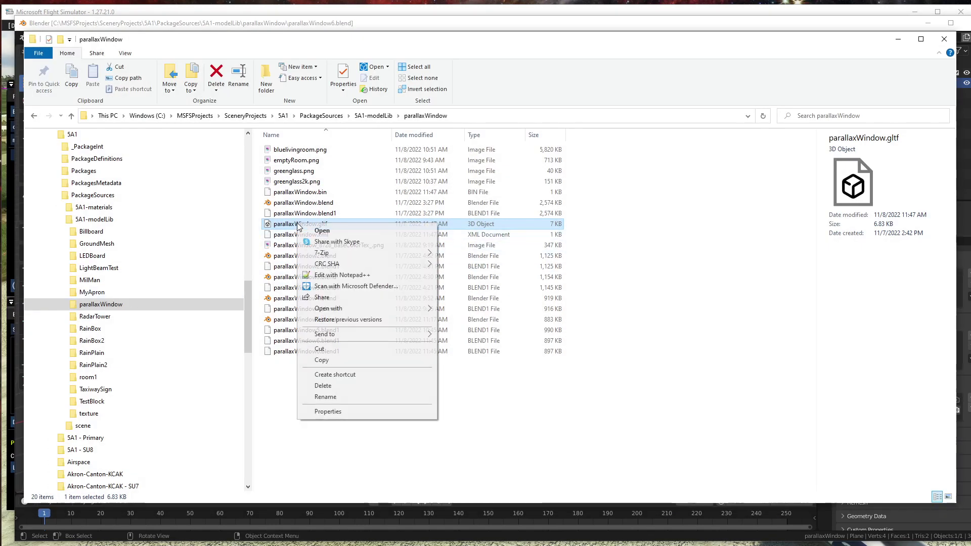
pyautogui.moveTo(346, 308)
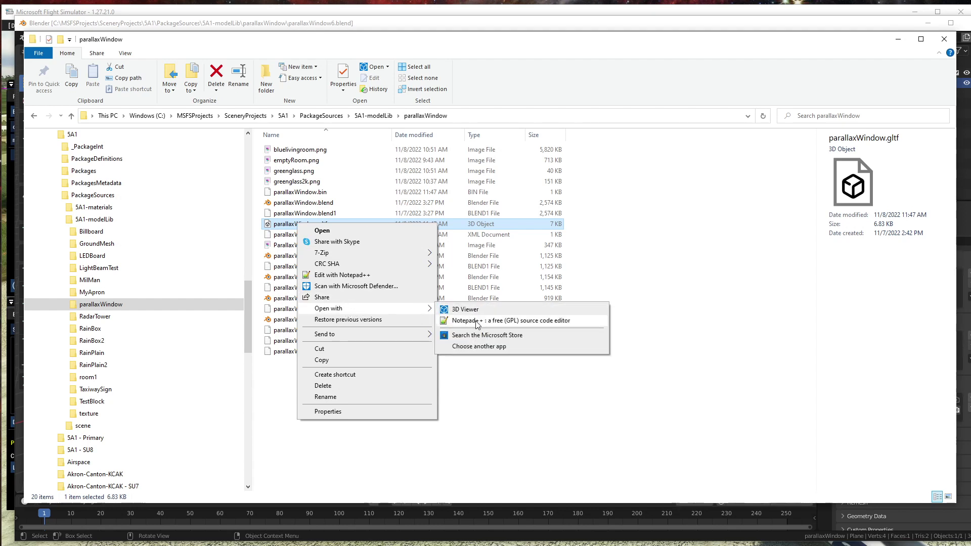
pyautogui.click(479, 320)
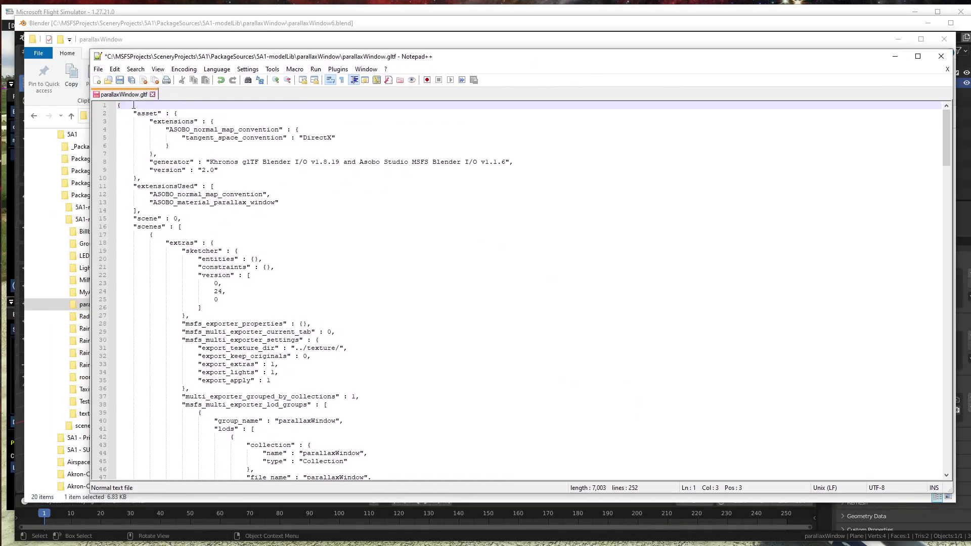
pyautogui.click(119, 80)
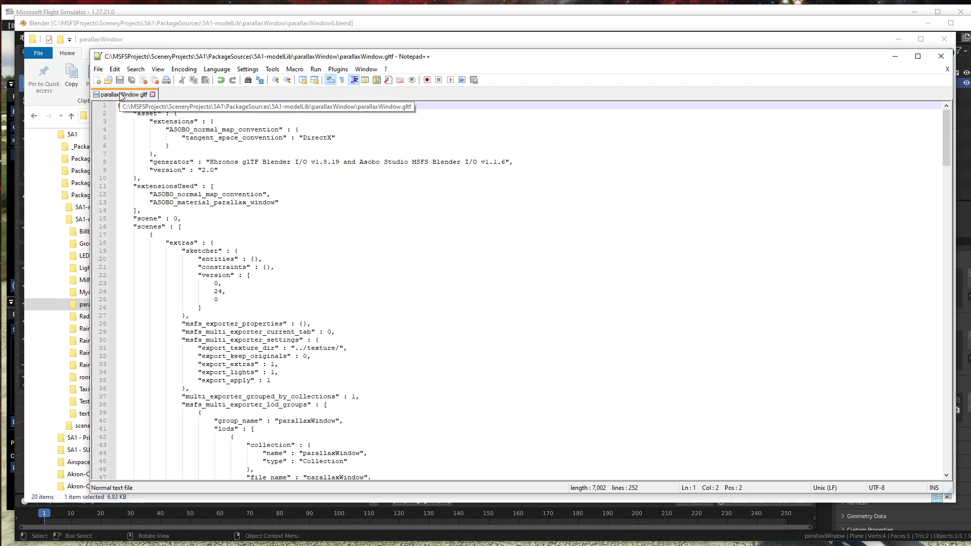
pyautogui.click(895, 57)
pyautogui.click(898, 39)
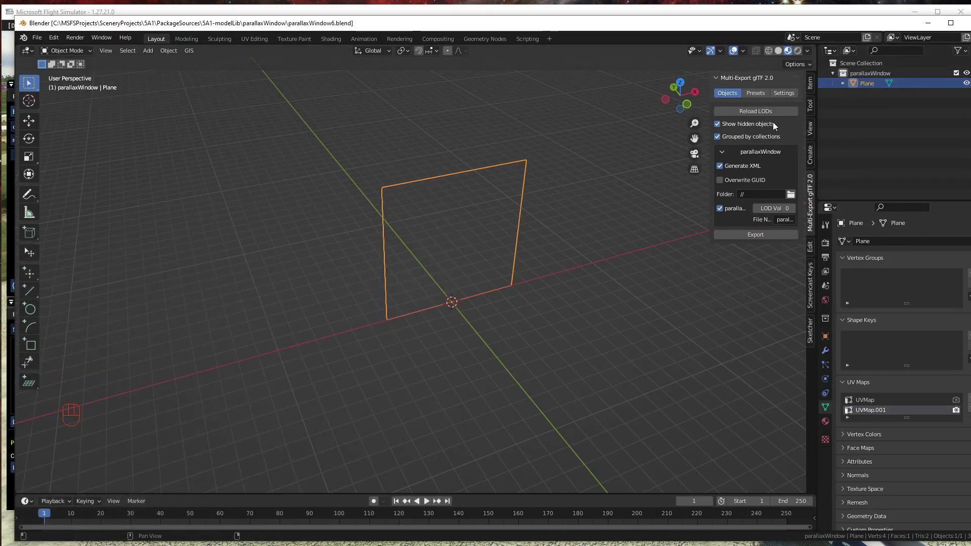
# Go back to the simulator and examine the parallaxWindow's room orientation from farther away and another angle.
pyautogui.click(928, 23)
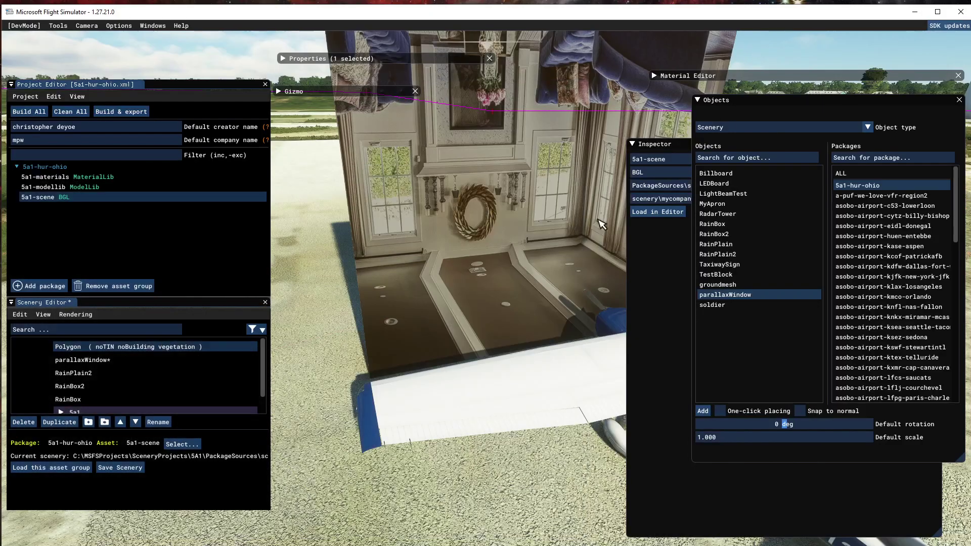
pyautogui.scroll(-3, 483, 273)
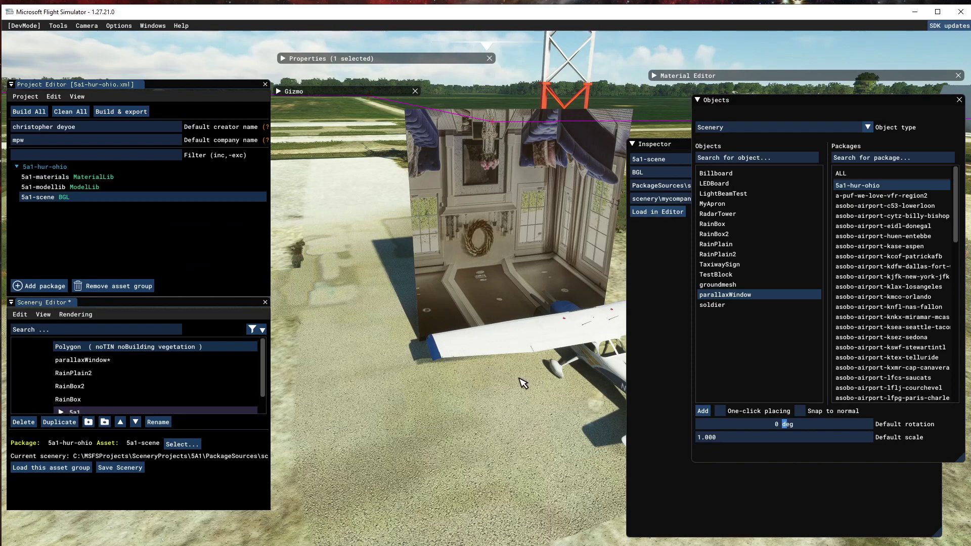
pyautogui.moveTo(522, 386); pyautogui.dragTo(452, 393, button='right')
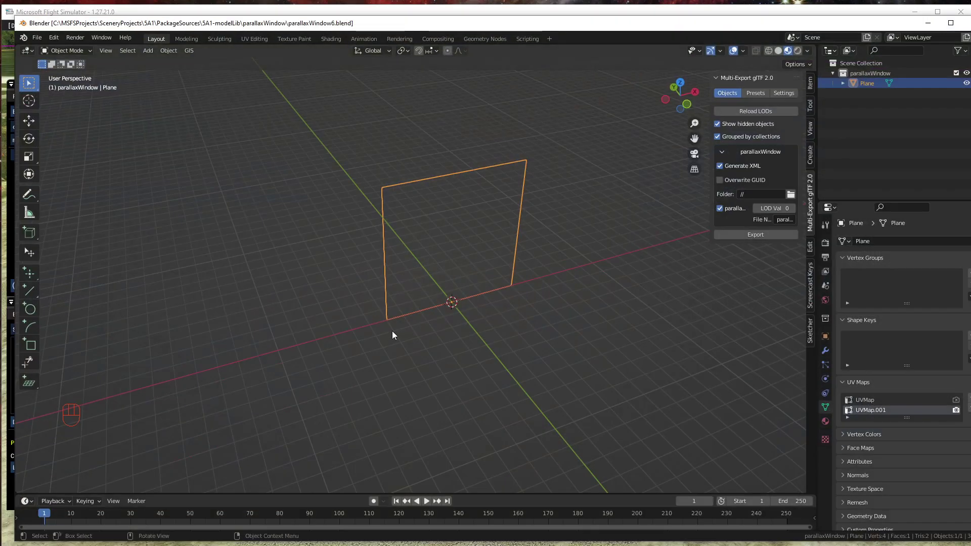
# In the UV Editing workspace, make UVMap the active and render UV map, and rotate the plane's UVs 180 degrees.
pyautogui.click(257, 39)
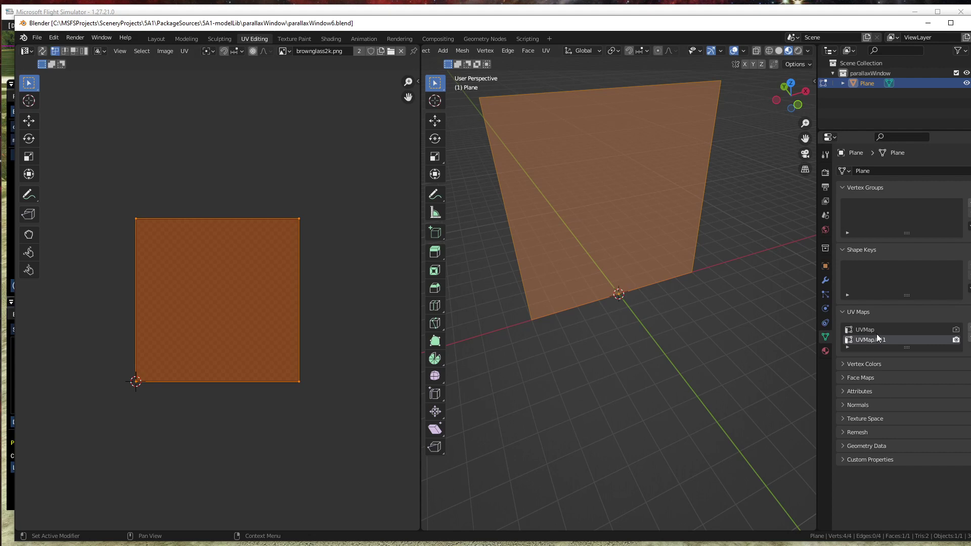
pyautogui.click(956, 329)
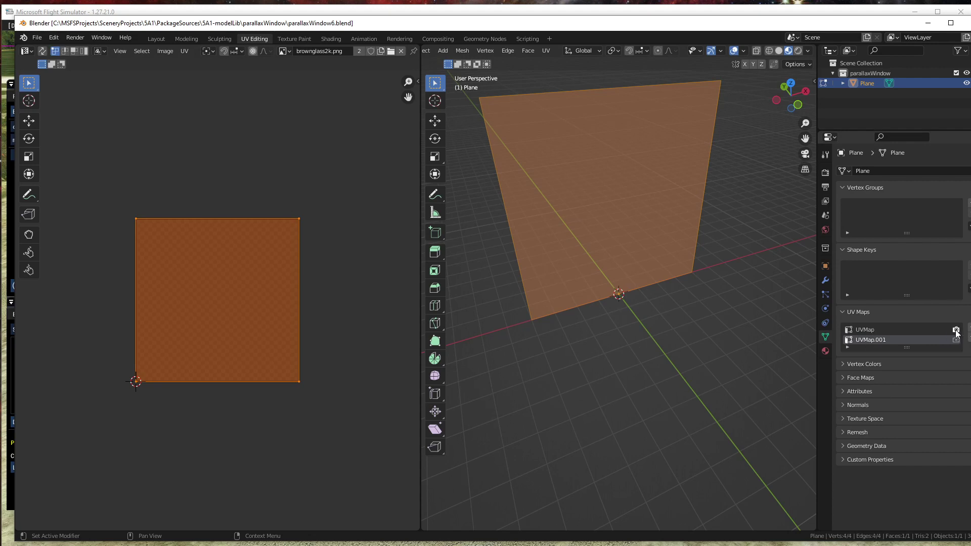
pyautogui.click(869, 330)
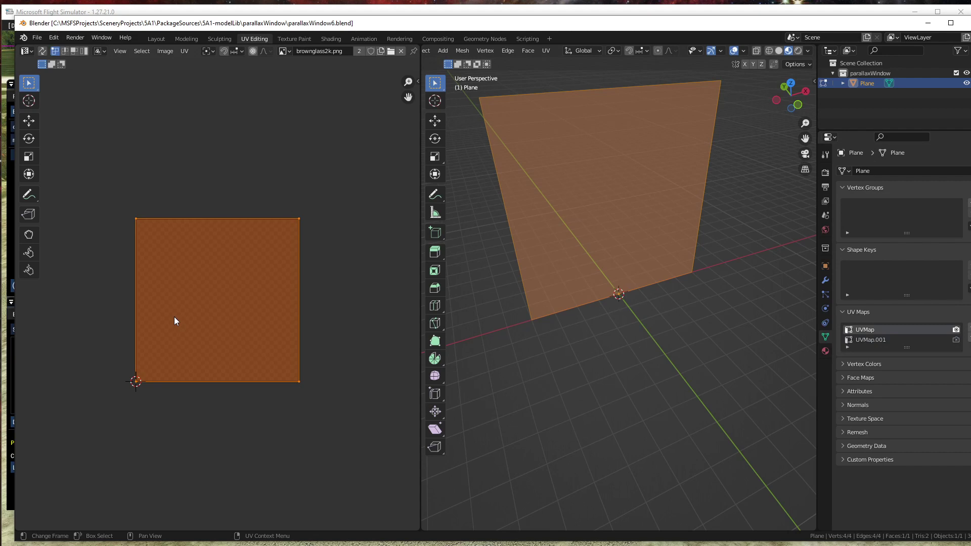
pyautogui.press('r')
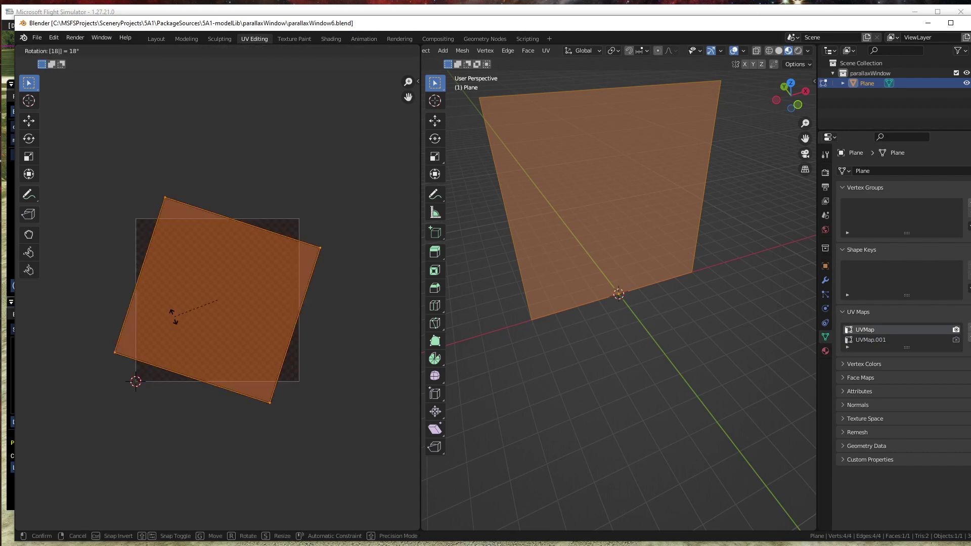
pyautogui.click(174, 317)
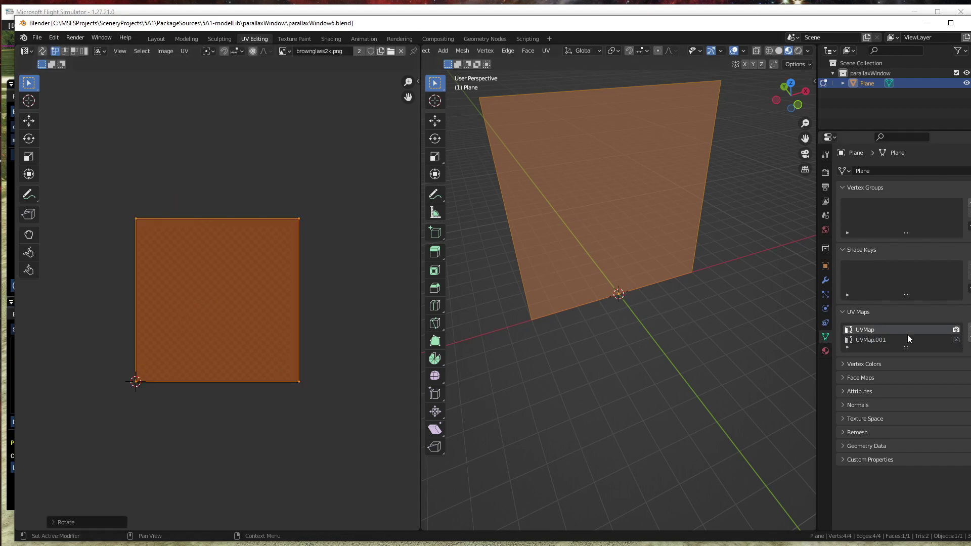
# Make UVMap.001 the active and render UV map, and rotate the plane's UVs 180 degrees.
pyautogui.click(869, 339)
pyautogui.click(955, 340)
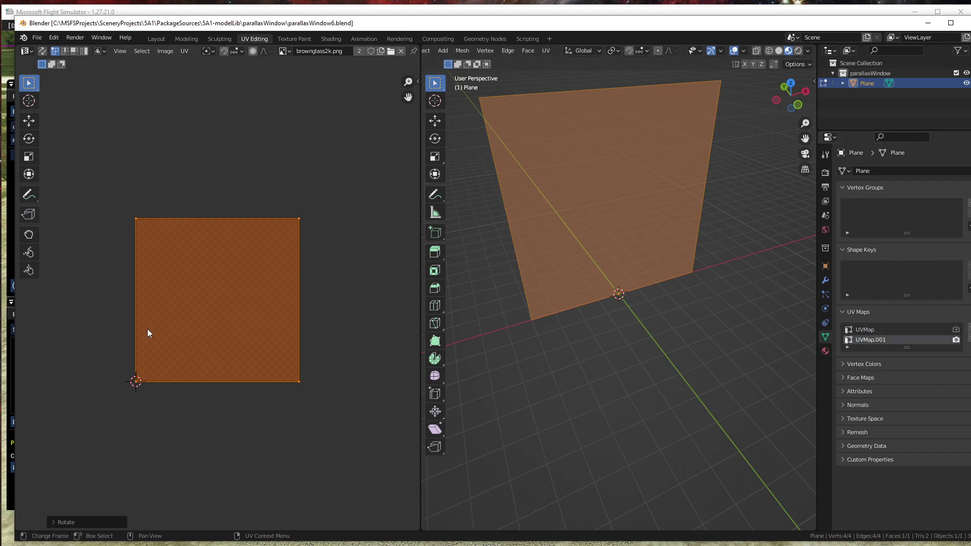
pyautogui.press('r')
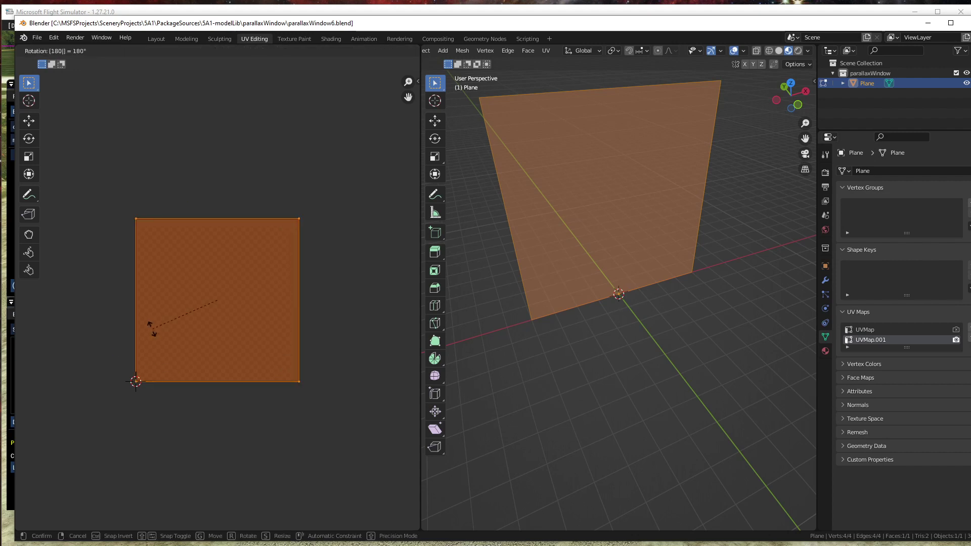
pyautogui.click(152, 329)
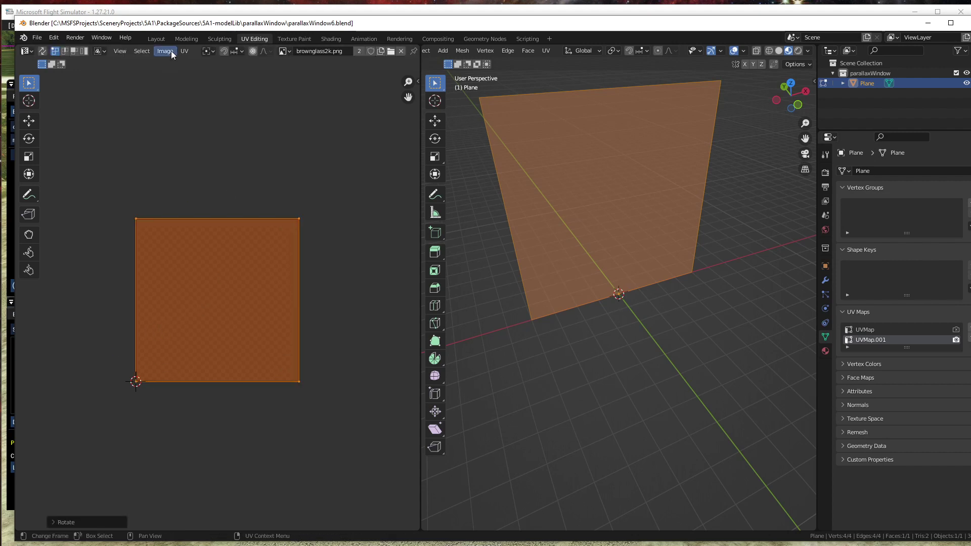
# Return to the Layout workspace, save parallaxWindow6.blend, and re-export parallaxWindow with Multi-Export glTF 2.0.
pyautogui.click(156, 39)
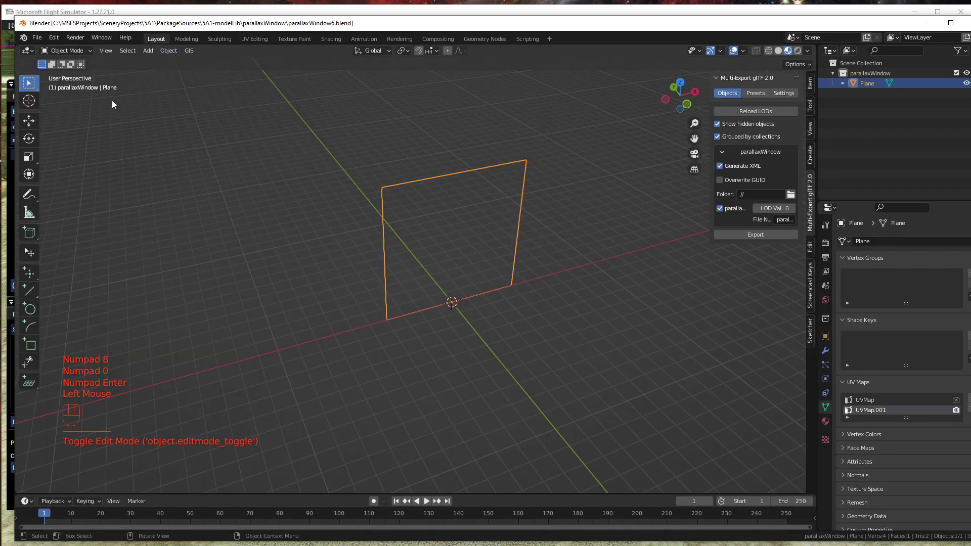
pyautogui.click(38, 37)
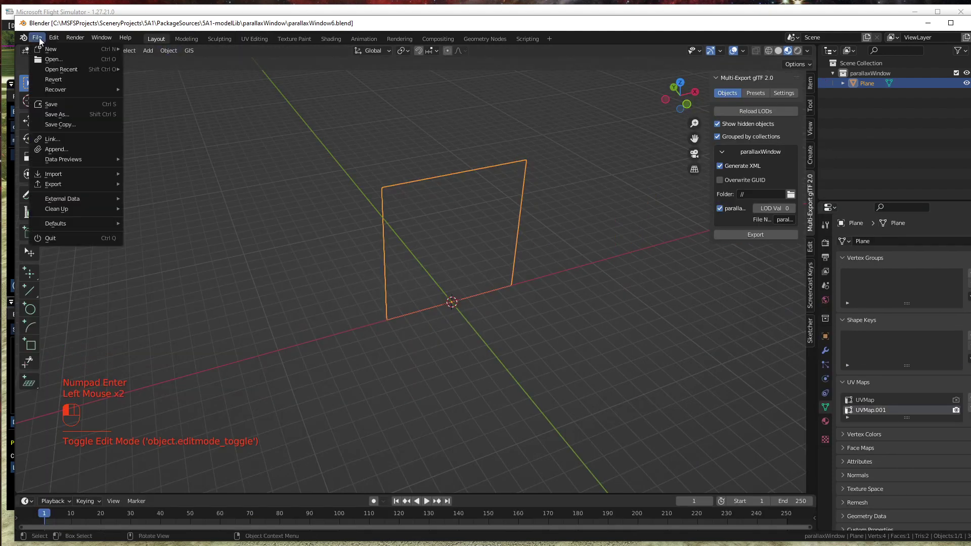
pyautogui.click(50, 104)
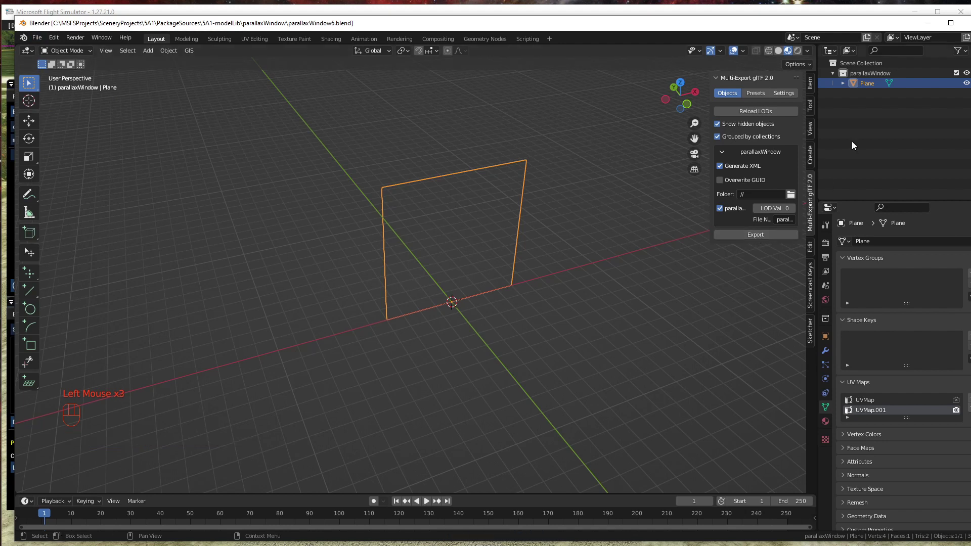
pyautogui.click(928, 24)
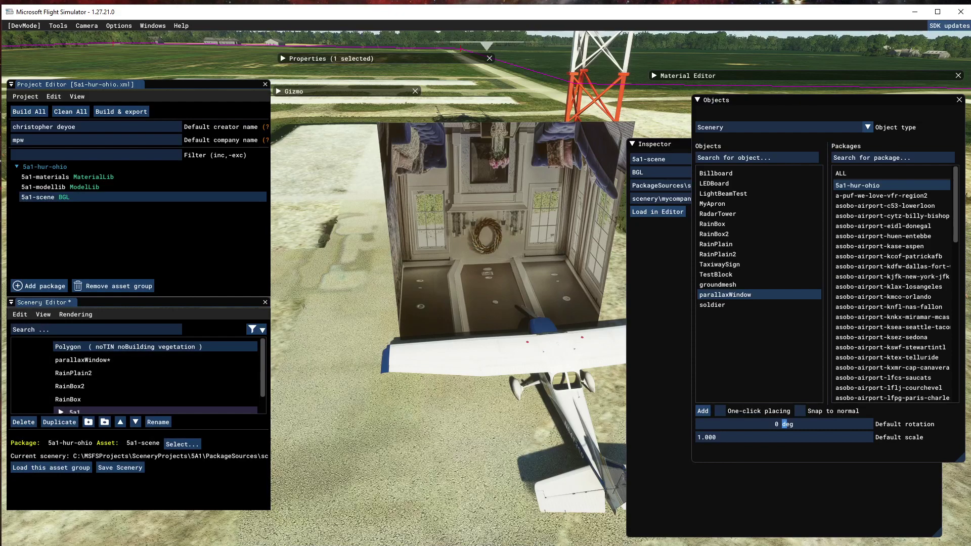
# Open parallaxWindow.gltf from File Explorer in Notepad++, make a trivial first-line edit, and resave it to trigger a reload.
pyautogui.hotkey('alt', 'Tab')
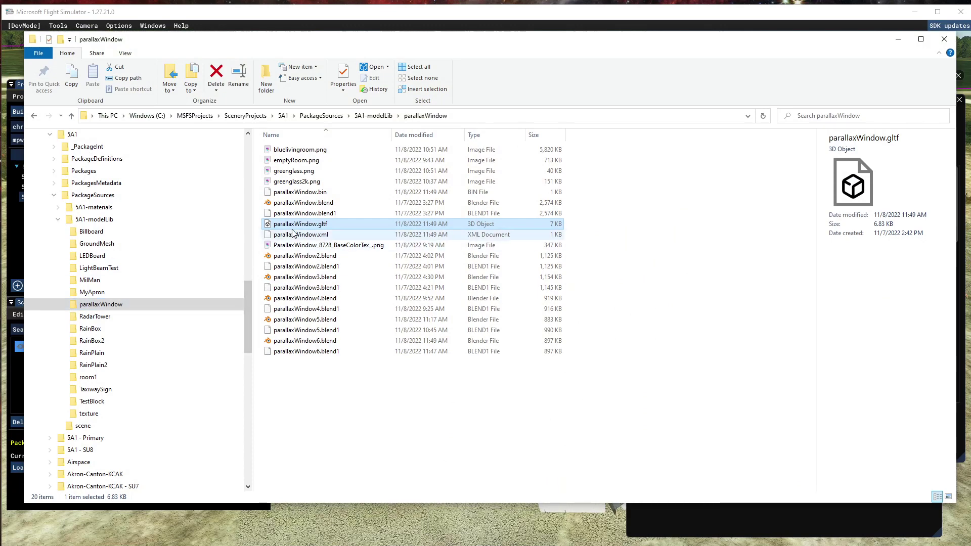
pyautogui.rightClick(302, 225)
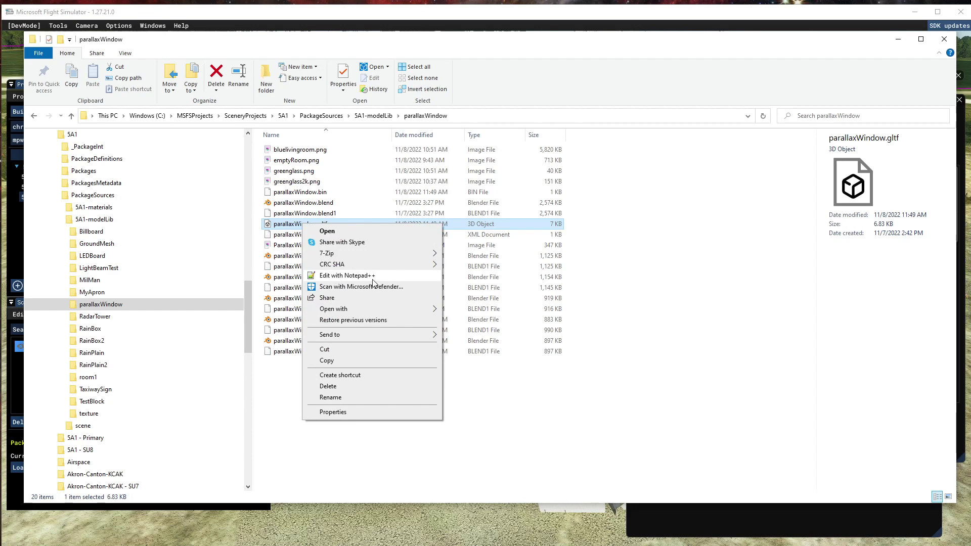
pyautogui.click(338, 275)
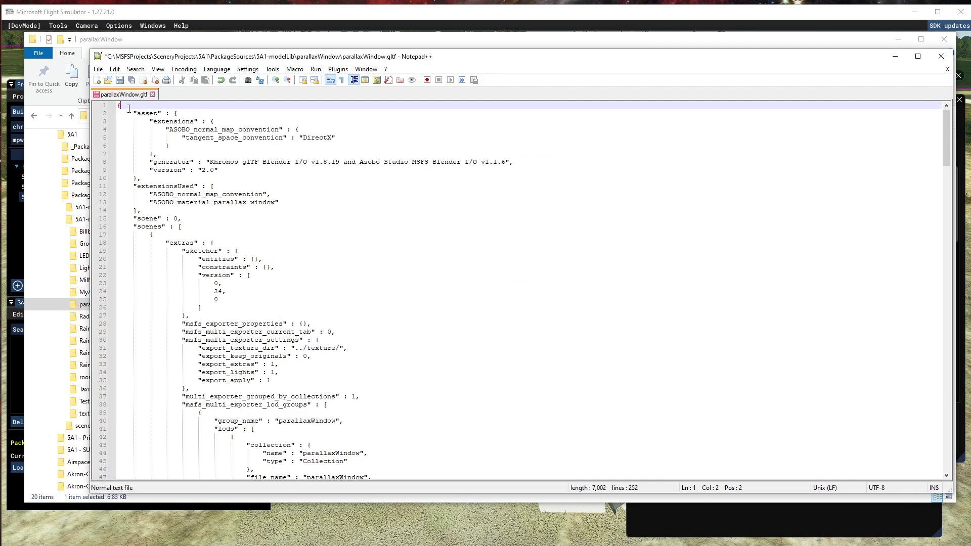
pyautogui.click(120, 80)
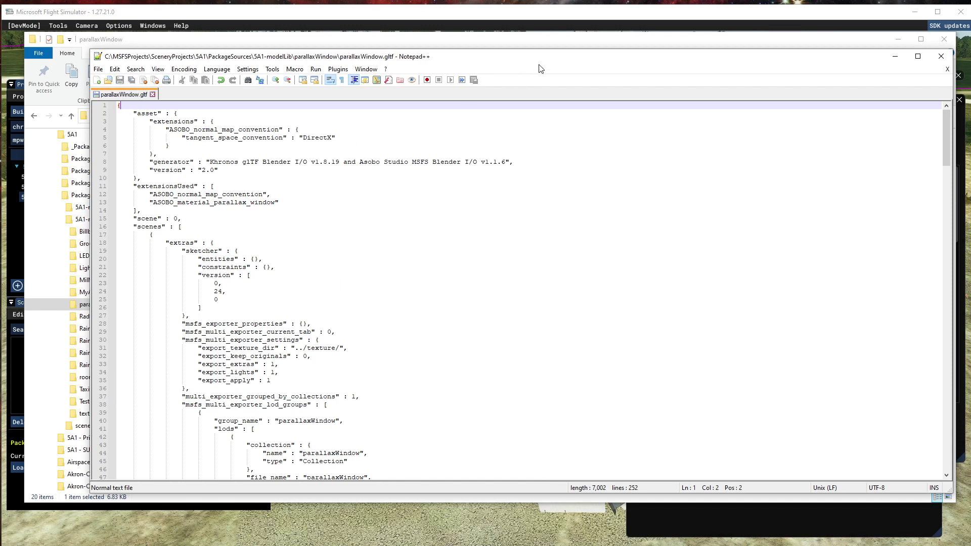
pyautogui.click(895, 56)
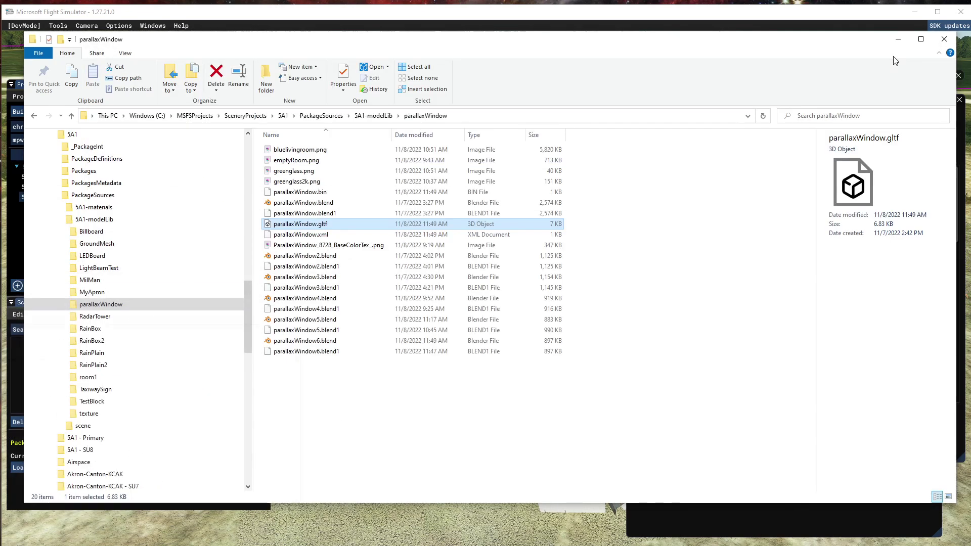
pyautogui.click(898, 41)
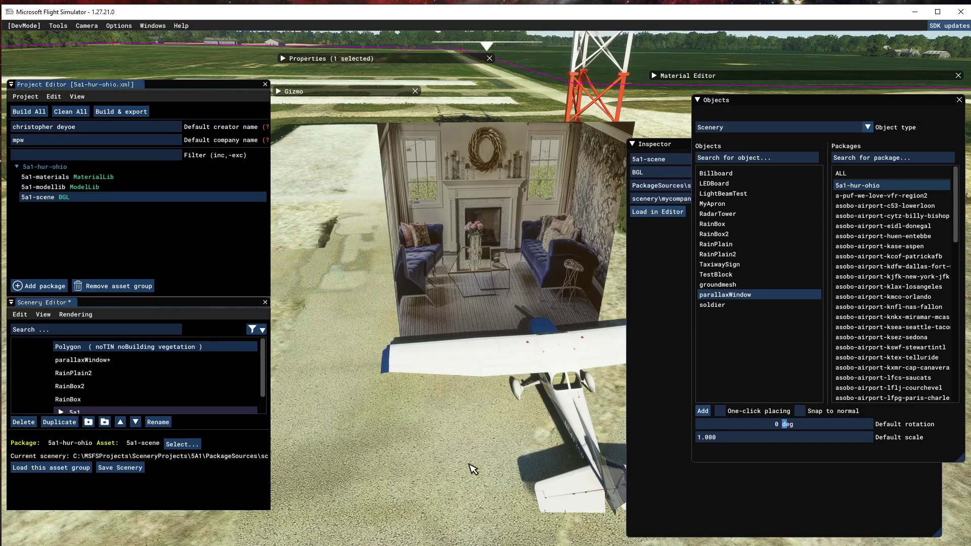
# Examine the parallaxWindow's room orientation and depth effect in the simulator in daylight, from several angles and distances.
pyautogui.moveTo(464, 462); pyautogui.dragTo(340, 421, button='right')
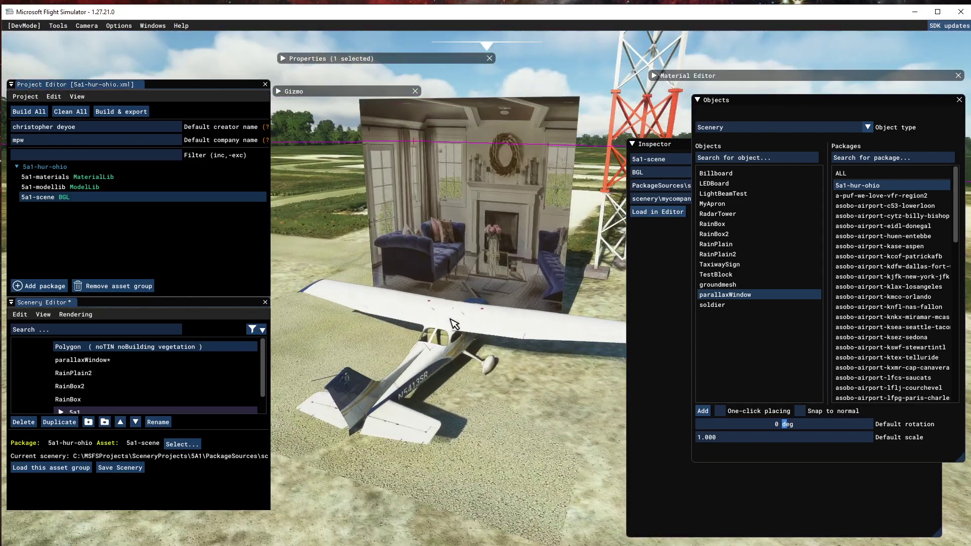
pyautogui.press('w')
pyautogui.press('s')
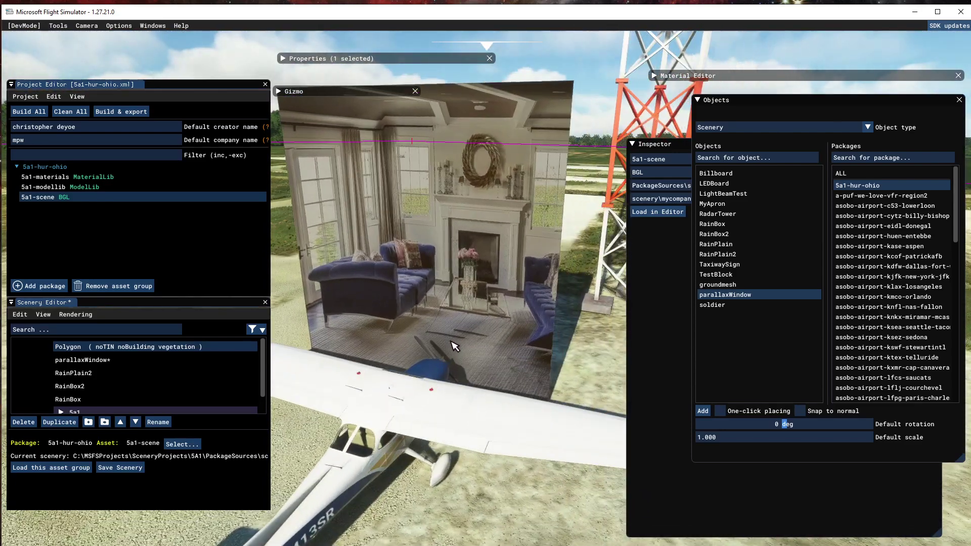
pyautogui.moveTo(495, 431)
pyautogui.mouseDown(button='right')
pyautogui.moveTo(556, 421)
pyautogui.moveTo(463, 482)
pyautogui.moveTo(507, 431)
pyautogui.mouseUp(button='right')
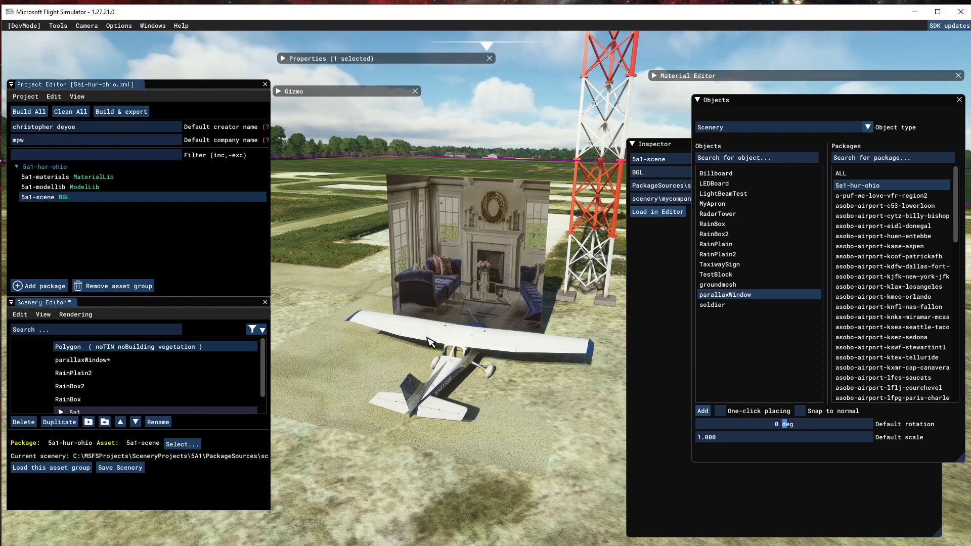
pyautogui.moveTo(428, 342); pyautogui.dragTo(487, 328, button='right')
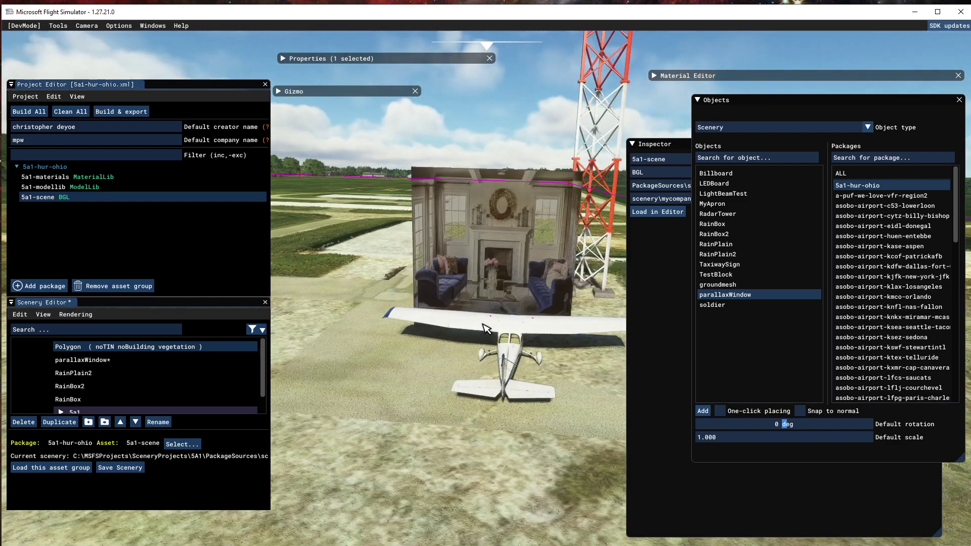
pyautogui.press('w')
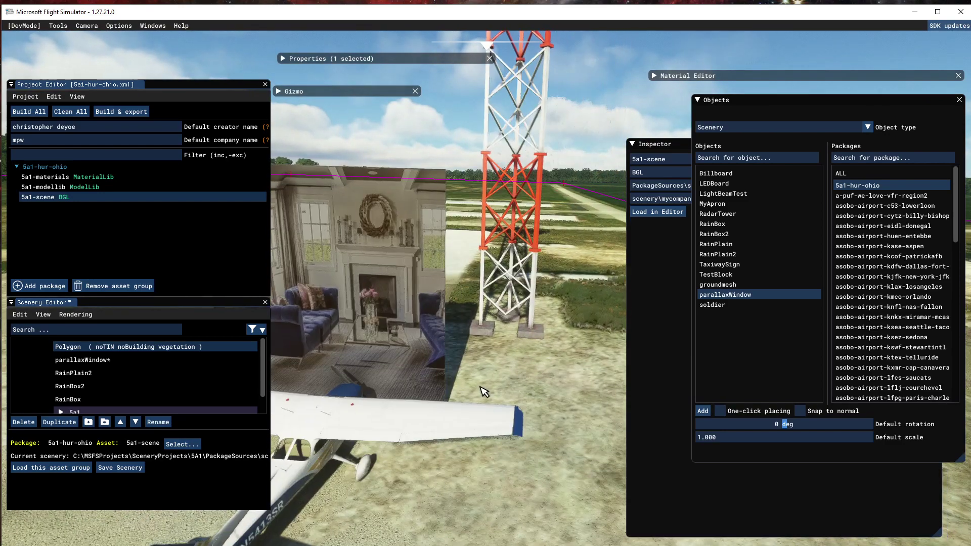
pyautogui.press('a')
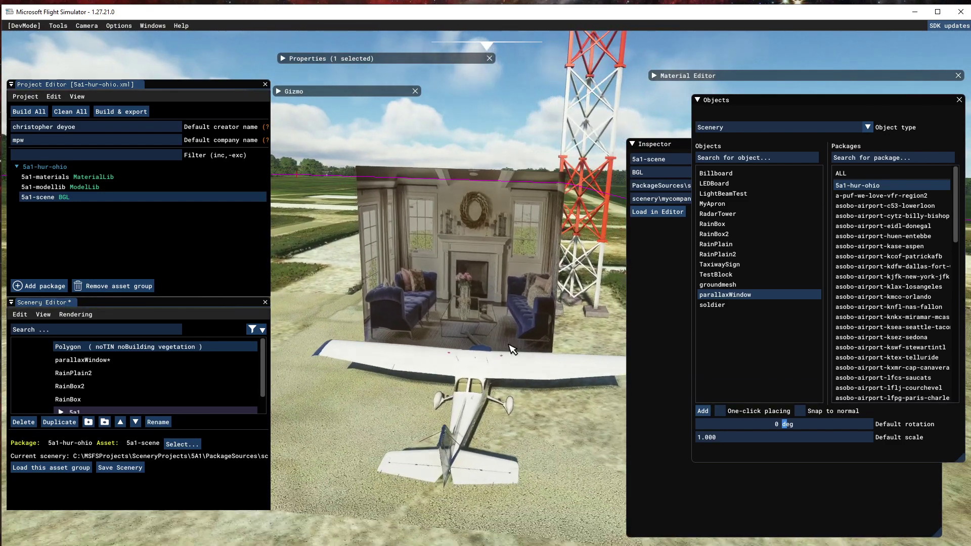
# Set the simulator's time of day to nighttime, about 12:28 AM UTC, and close the weather settings.
pyautogui.moveTo(487, 43)
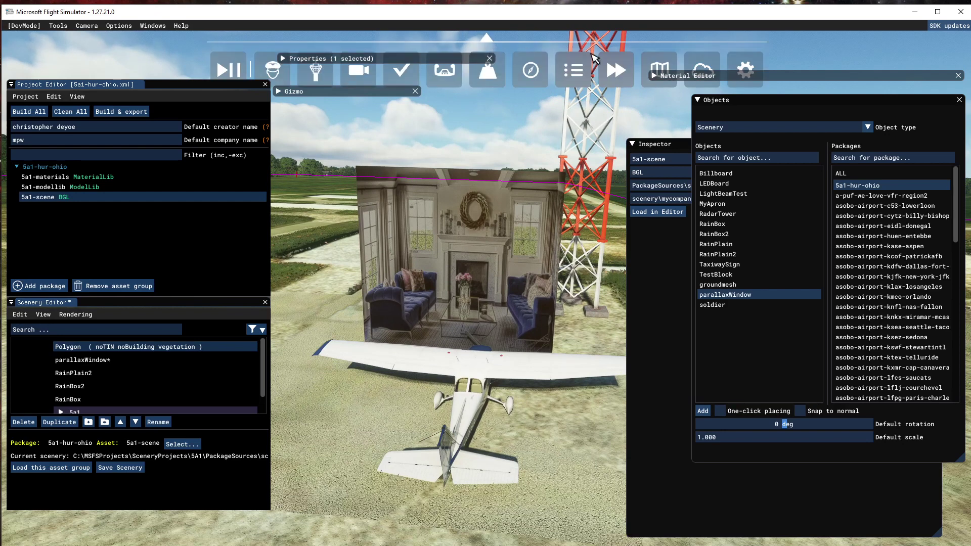
pyautogui.click(705, 67)
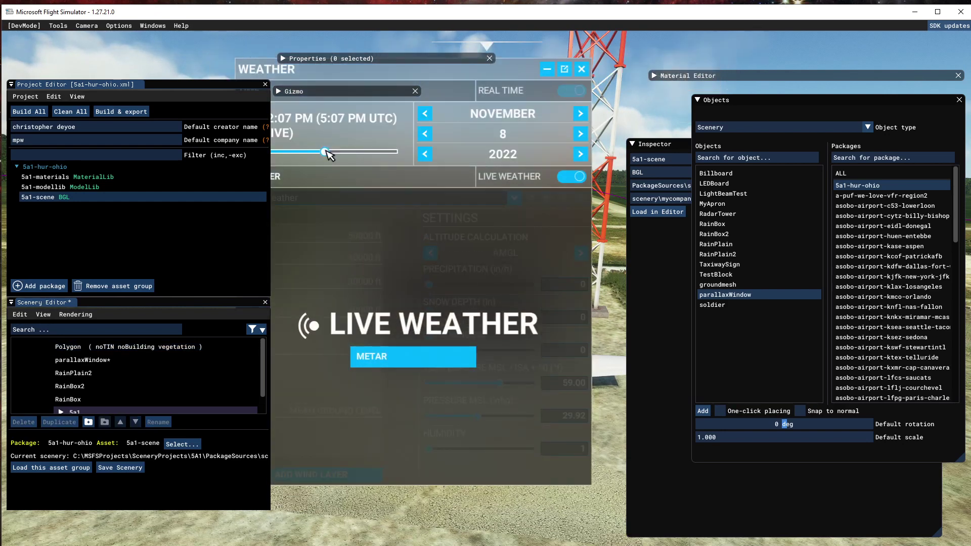
pyautogui.moveTo(328, 154); pyautogui.dragTo(371, 158)
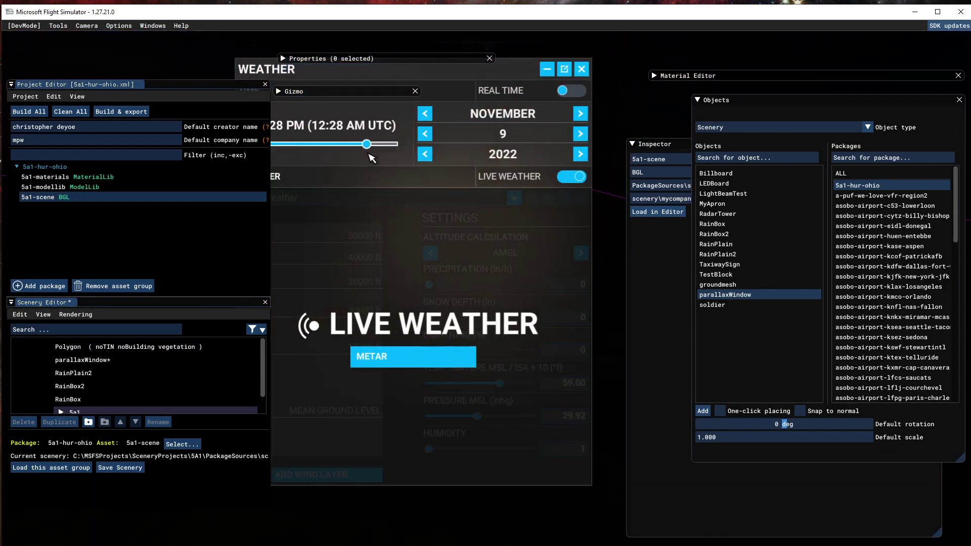
pyautogui.click(581, 69)
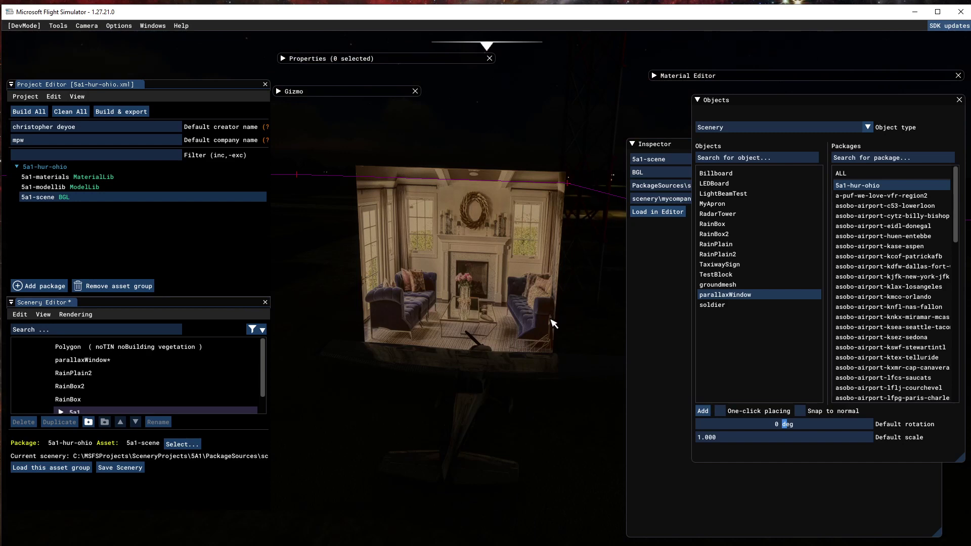
# Examine the parallaxWindow's lit interior at night from both sides and from farther away.
pyautogui.press('d')
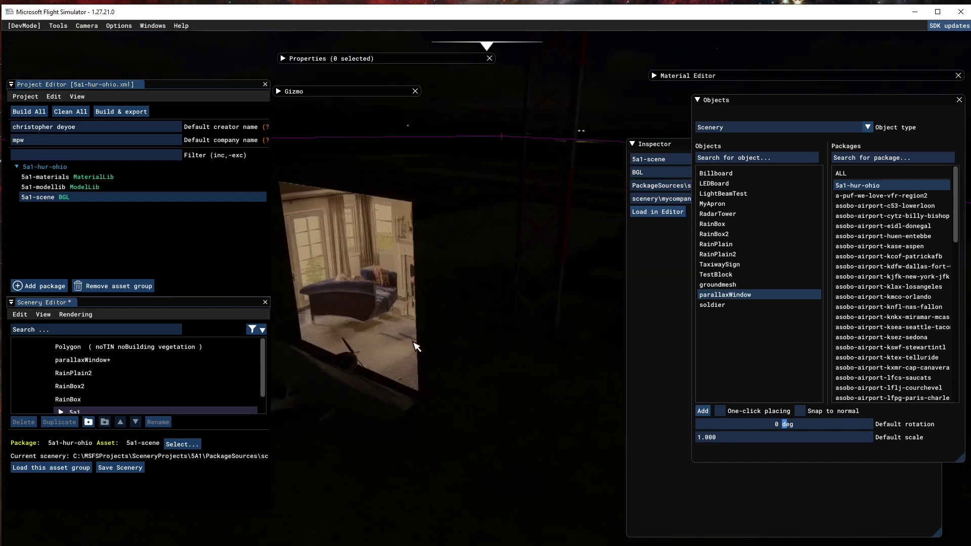
pyautogui.press('a')
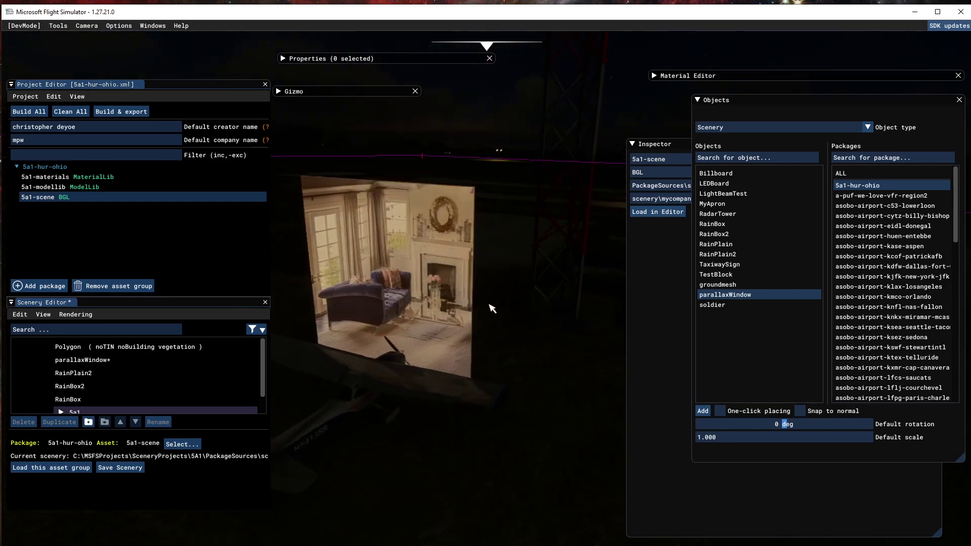
pyautogui.press('w')
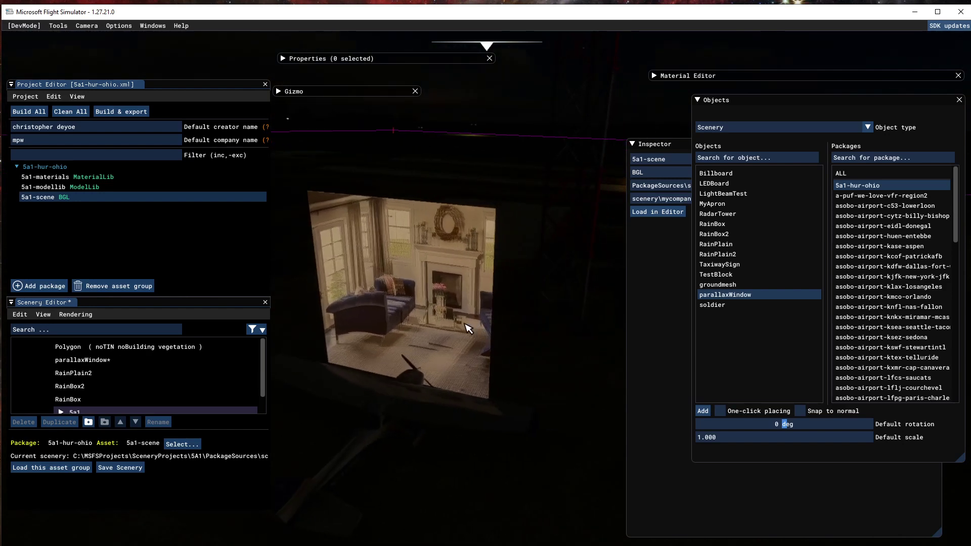
pyautogui.press('d')
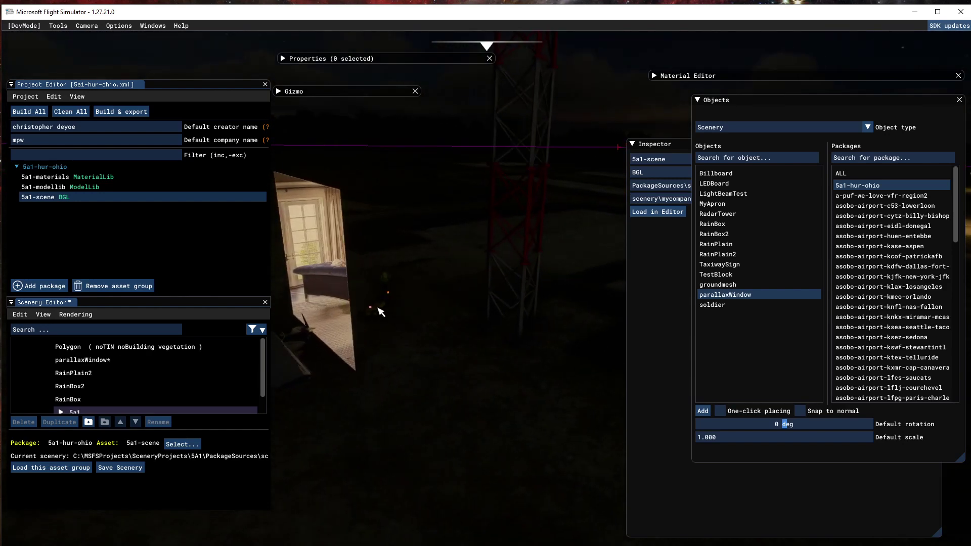
pyautogui.press('a')
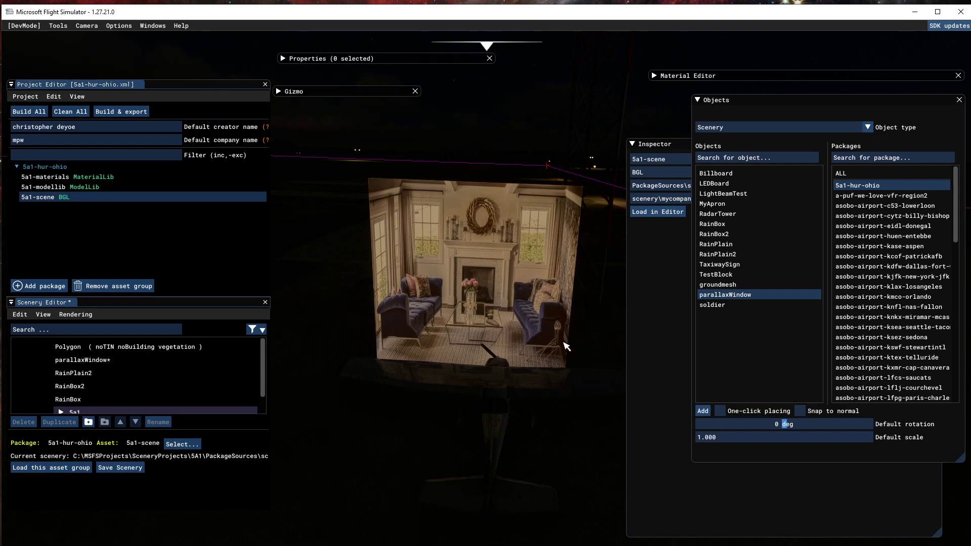
pyautogui.moveTo(566, 346); pyautogui.dragTo(496, 342, button='right')
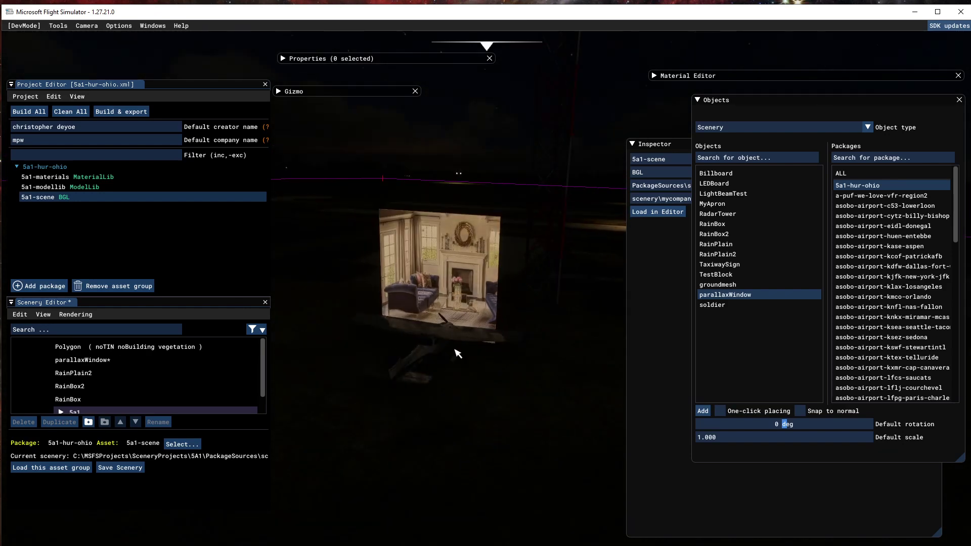
pyautogui.moveTo(465, 366); pyautogui.dragTo(619, 354, button='right')
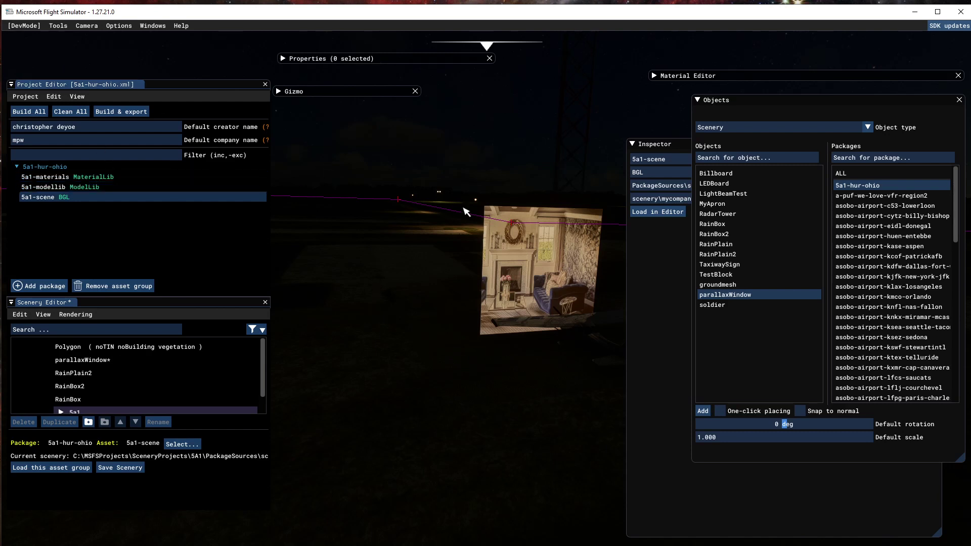
# Close the 5a1-hur-ohio project in the simulator without saving the scenery modifications.
pyautogui.click(26, 99)
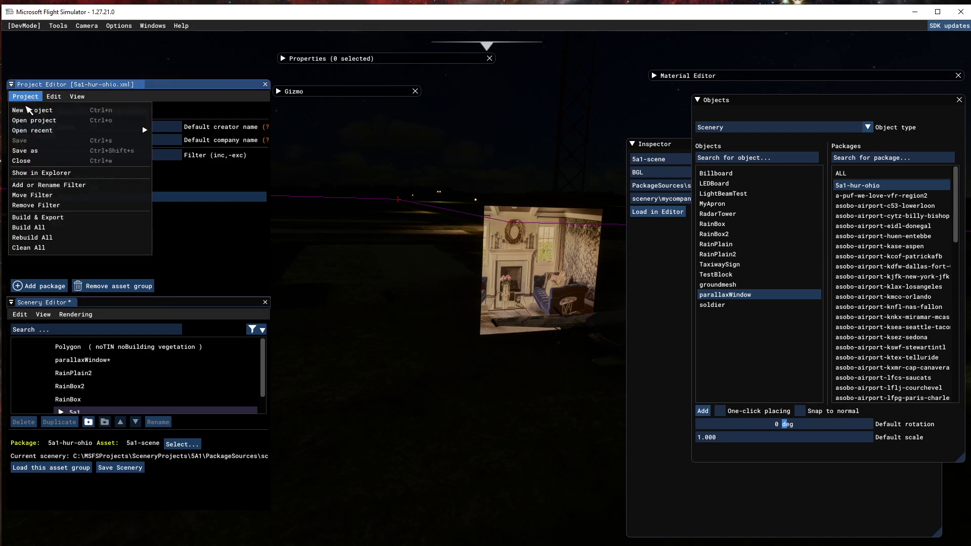
pyautogui.click(28, 162)
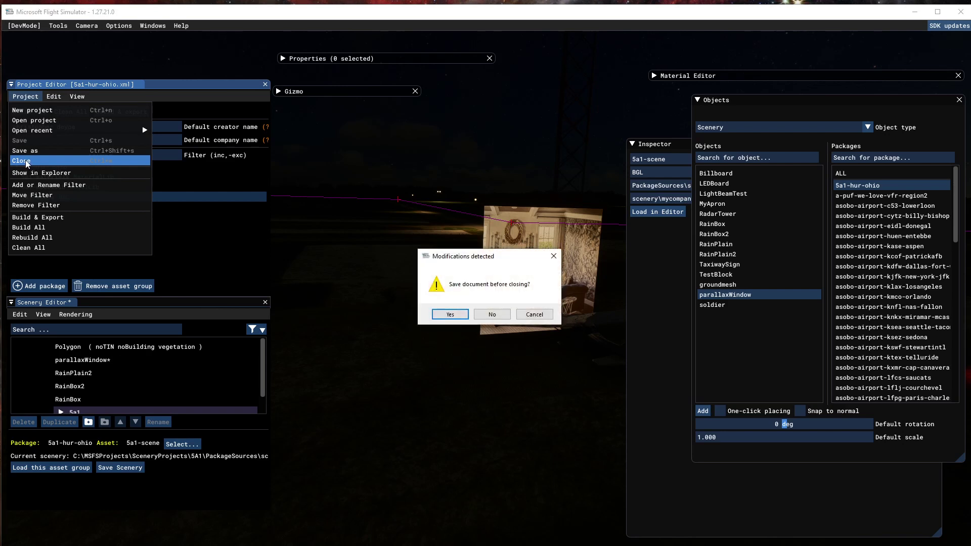
pyautogui.click(494, 314)
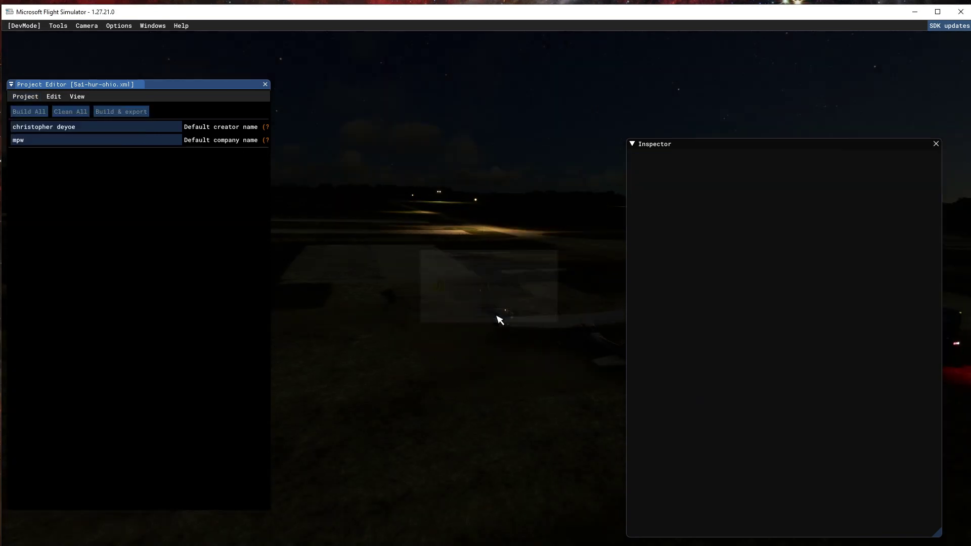
pyautogui.click(60, 25)
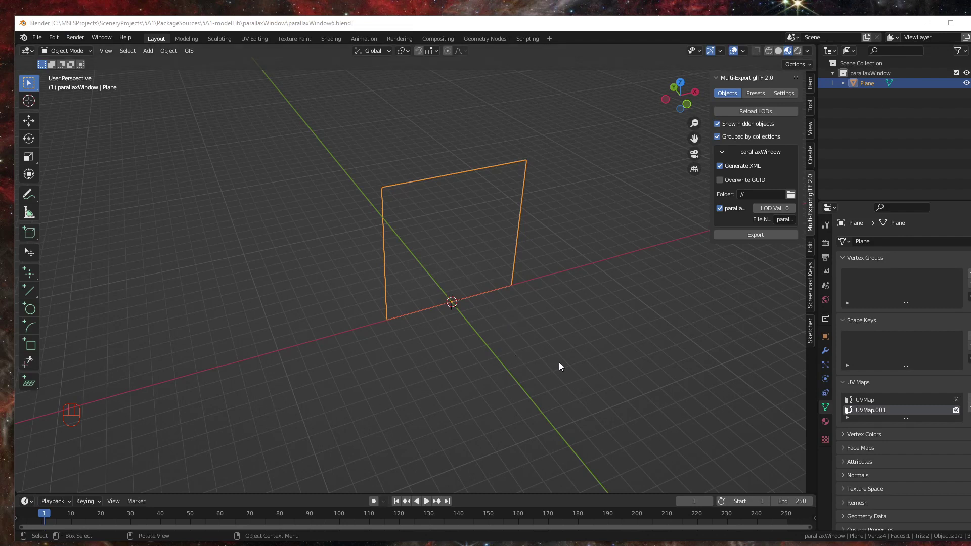
# Switch to Blender and review the living material's MSFS parameters, including the parallax settings and glass texture slots.
pyautogui.moveTo(466, 289)
pyautogui.mouseDown(button='middle')
pyautogui.moveTo(480, 302)
pyautogui.moveTo(473, 278)
pyautogui.mouseUp(button='middle')
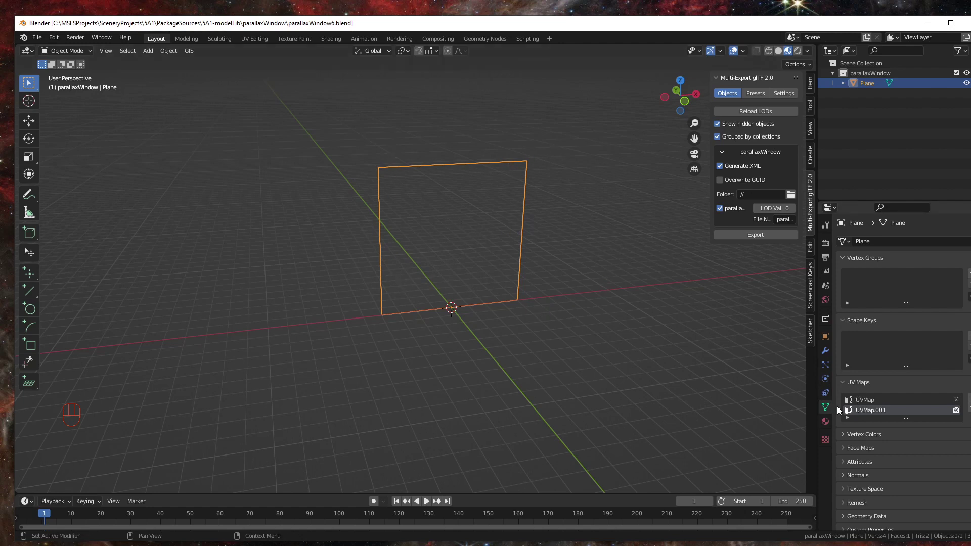
pyautogui.click(825, 421)
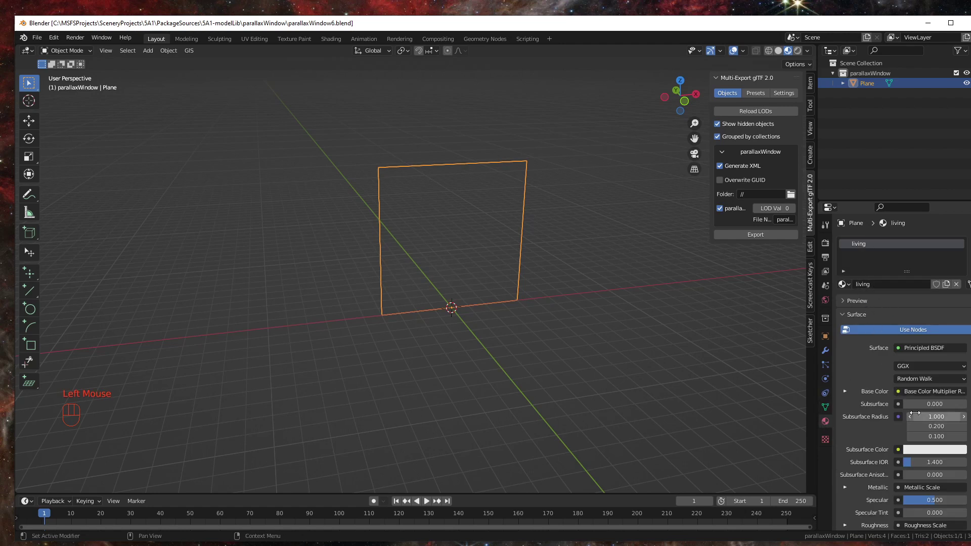
pyautogui.scroll(-3, 915, 428)
pyautogui.scroll(-6, 916, 428)
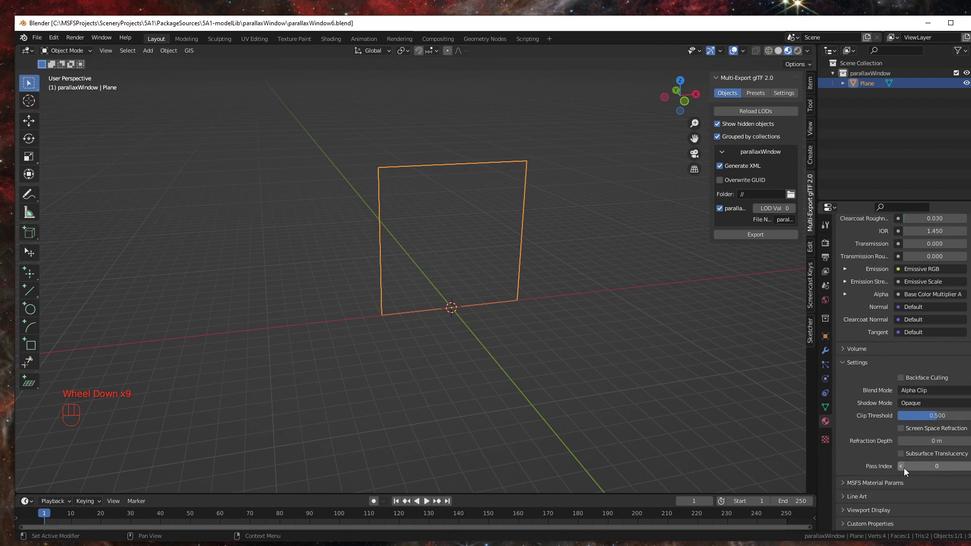
pyautogui.click(893, 482)
pyautogui.scroll(-3, 897, 495)
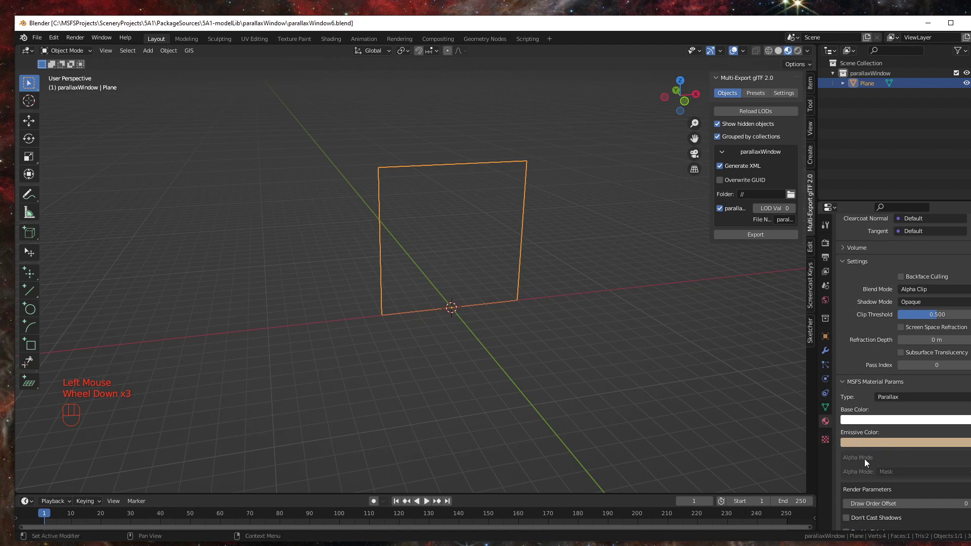
pyautogui.scroll(-10, 876, 488)
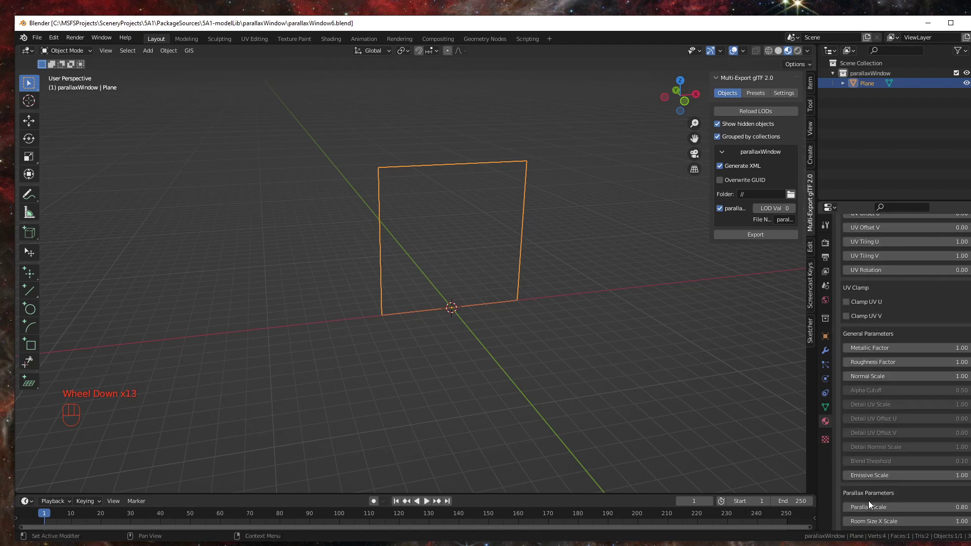
pyautogui.scroll(-4, 868, 504)
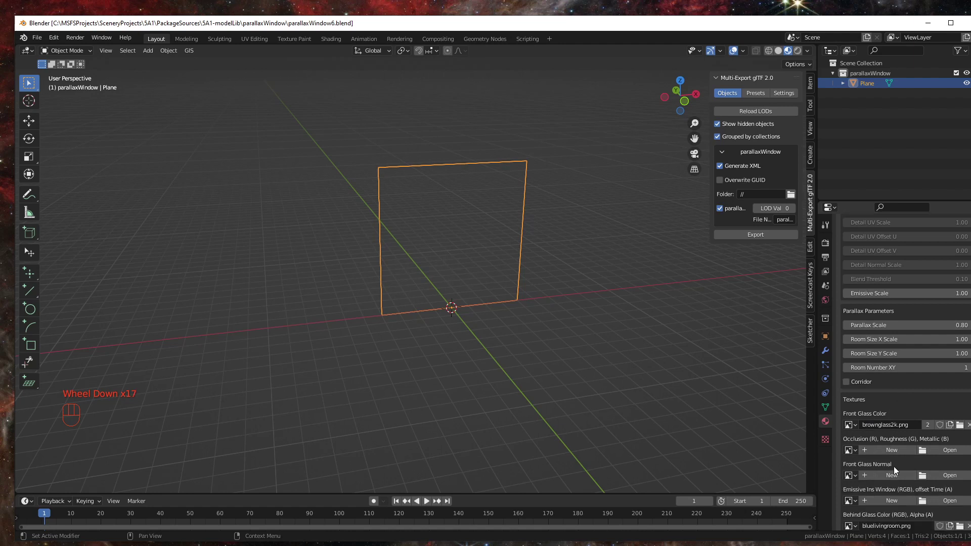
pyautogui.scroll(-2, 893, 466)
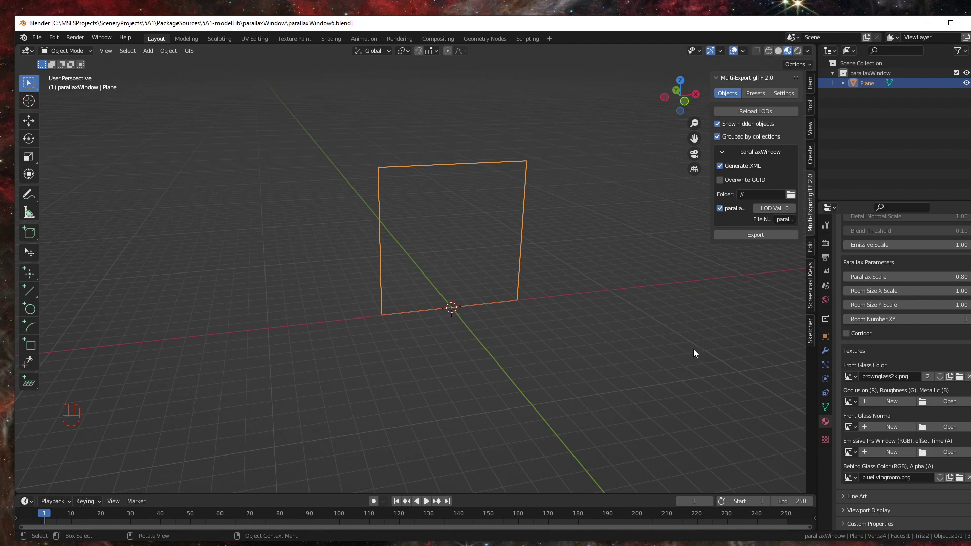
pyautogui.scroll(3, 935, 349)
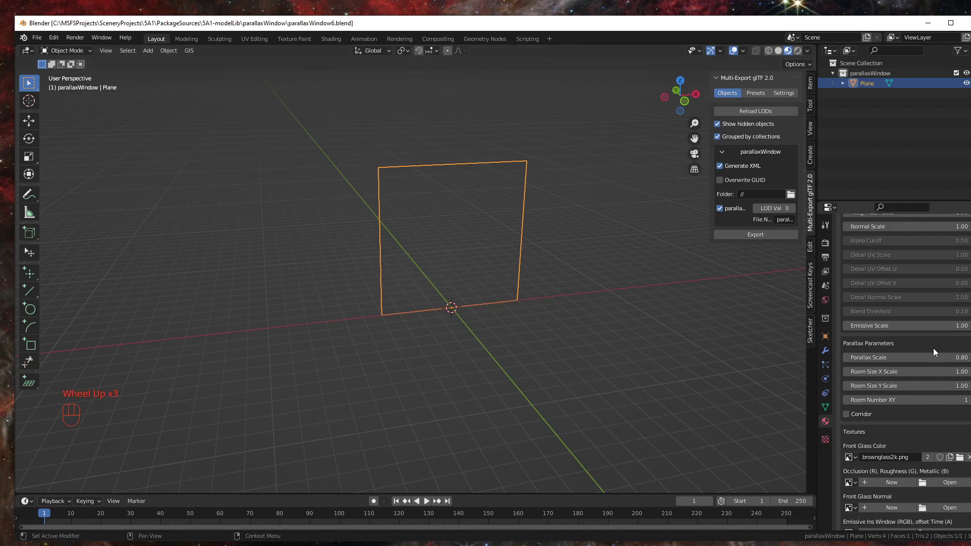
pyautogui.scroll(-2, 929, 348)
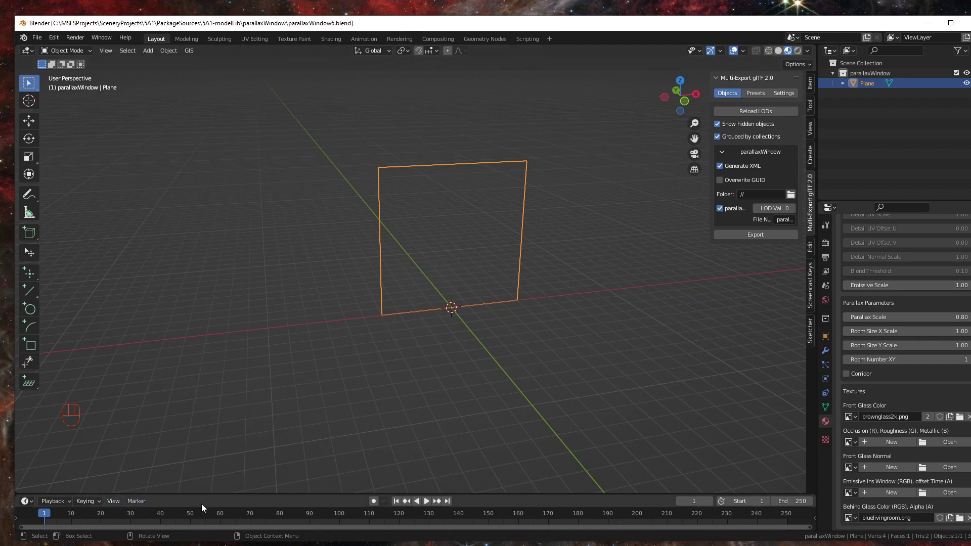
# Enlarge the timeline area and turn it into a Shader Editor showing the living material's node tree.
pyautogui.moveTo(205, 494); pyautogui.dragTo(222, 298)
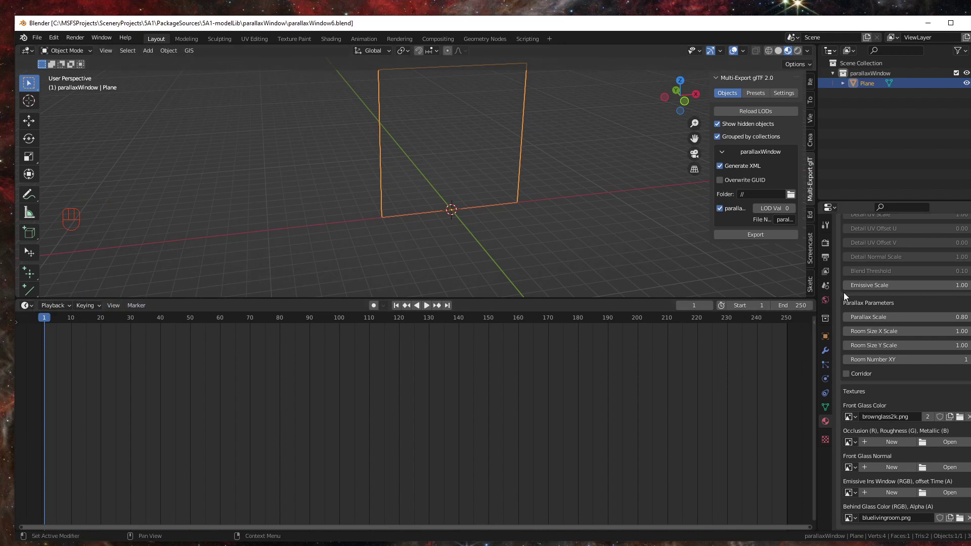
pyautogui.click(33, 306)
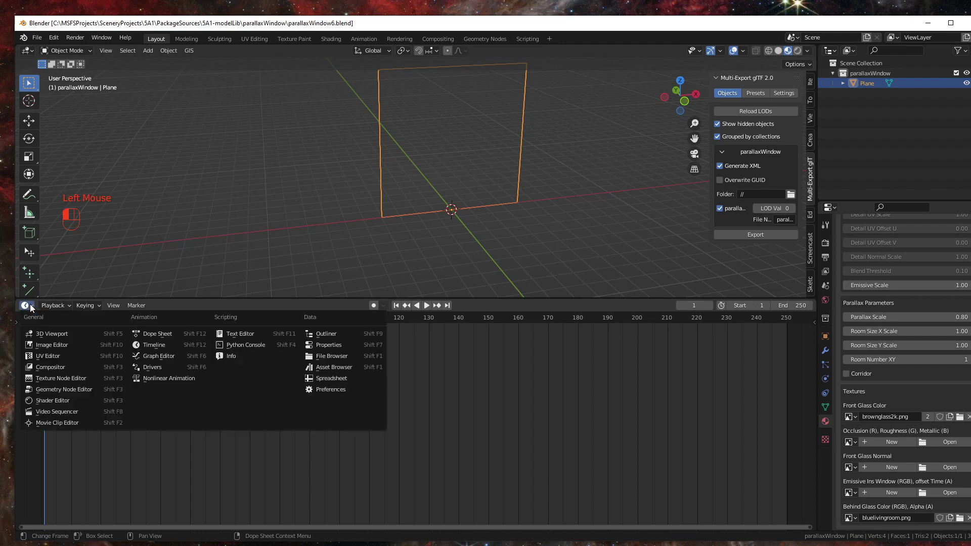
pyautogui.click(55, 399)
pyautogui.scroll(-3, 412, 443)
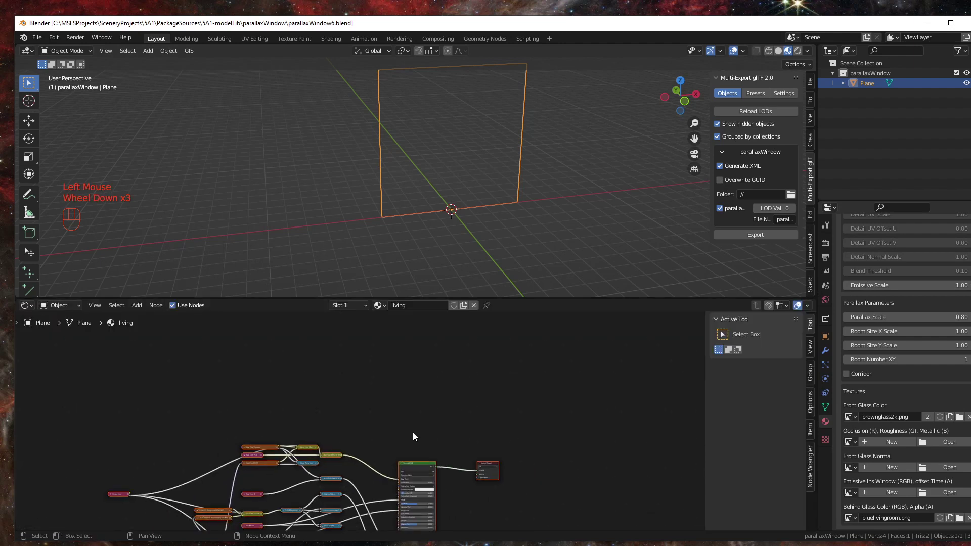
pyautogui.keyDown('shift'); pyautogui.moveTo(410, 457); pyautogui.dragTo(512, 347, button='middle'); pyautogui.keyUp('shift')
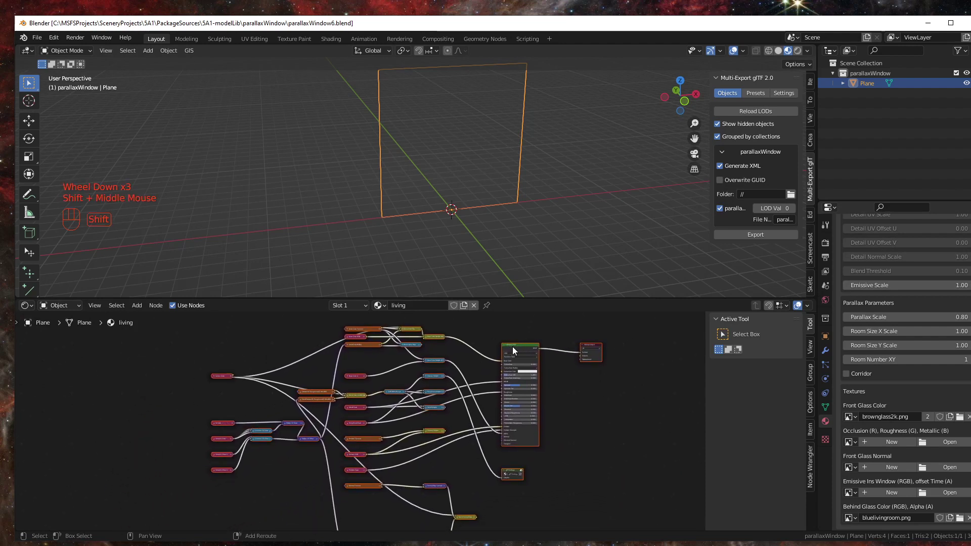
# Examine the living material's node network, especially the UV scale and offset nodes and their links to the texture nodes.
pyautogui.scroll(3, 475, 394)
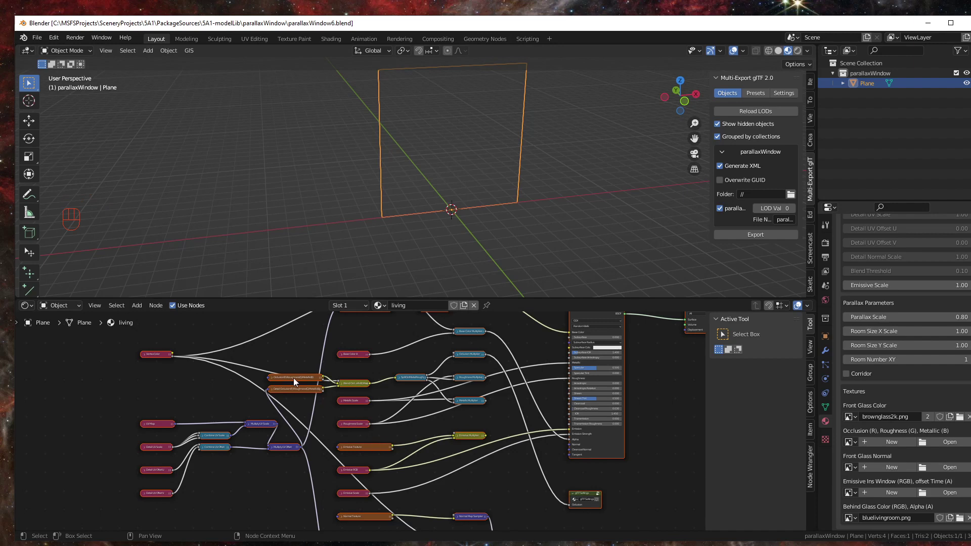
pyautogui.scroll(5, 311, 425)
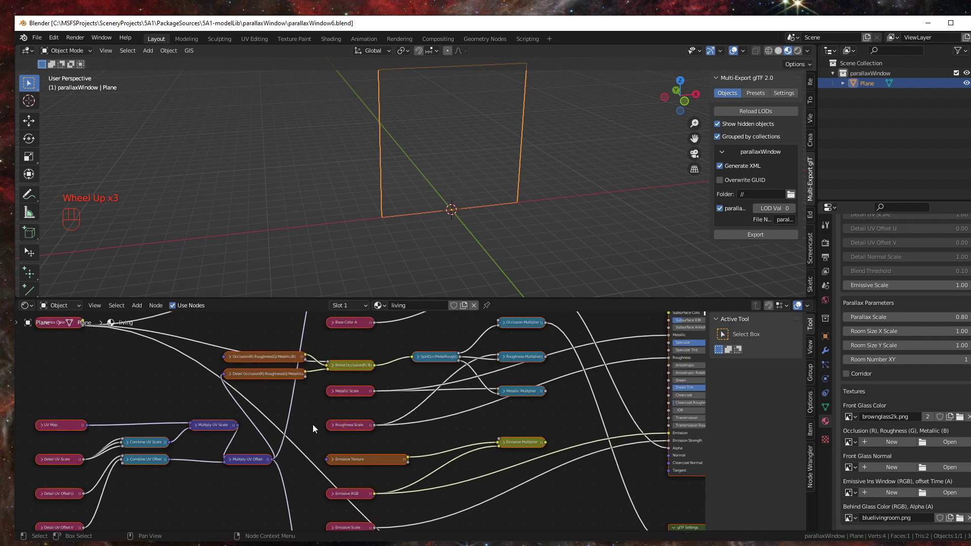
pyautogui.scroll(2, 312, 428)
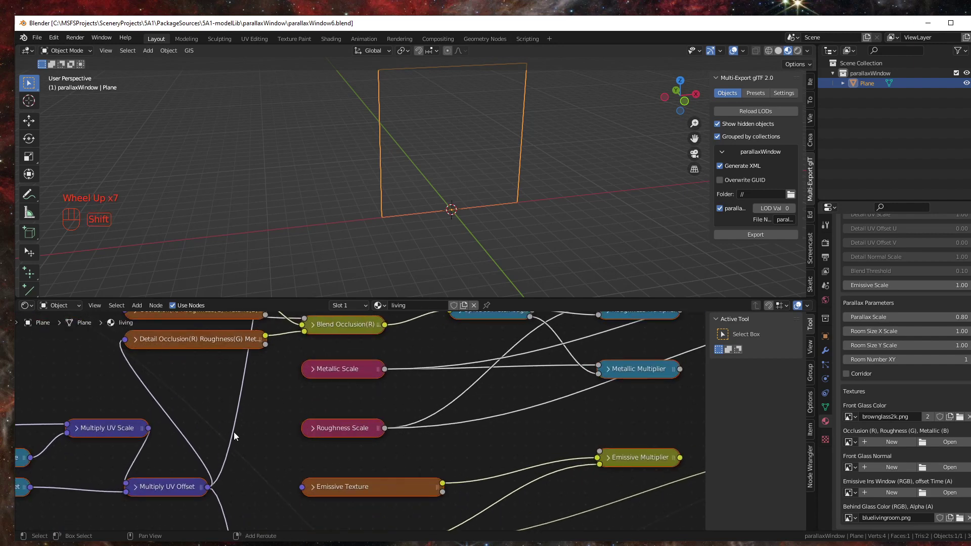
pyautogui.keyDown('shift'); pyautogui.moveTo(234, 431); pyautogui.dragTo(586, 372, button='middle'); pyautogui.keyUp('shift')
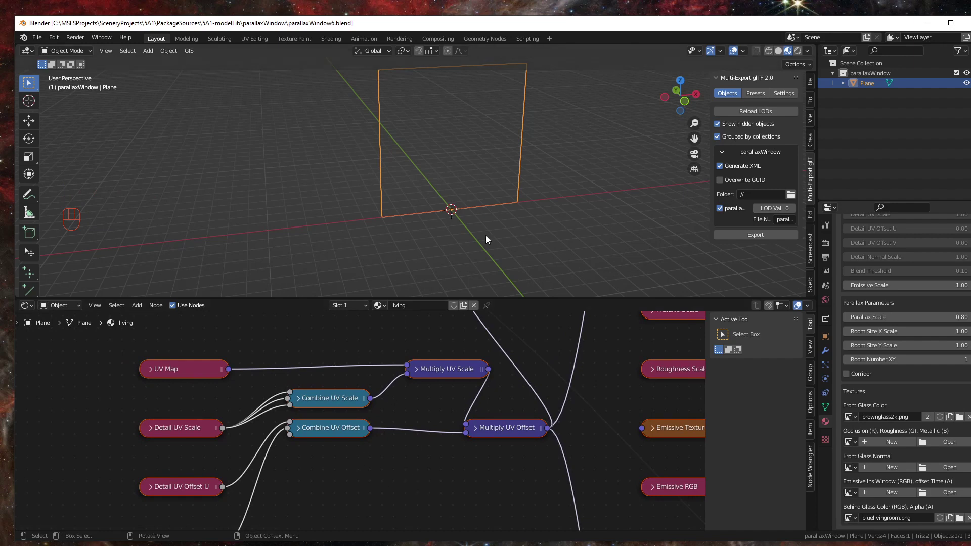
pyautogui.scroll(-5, 344, 417)
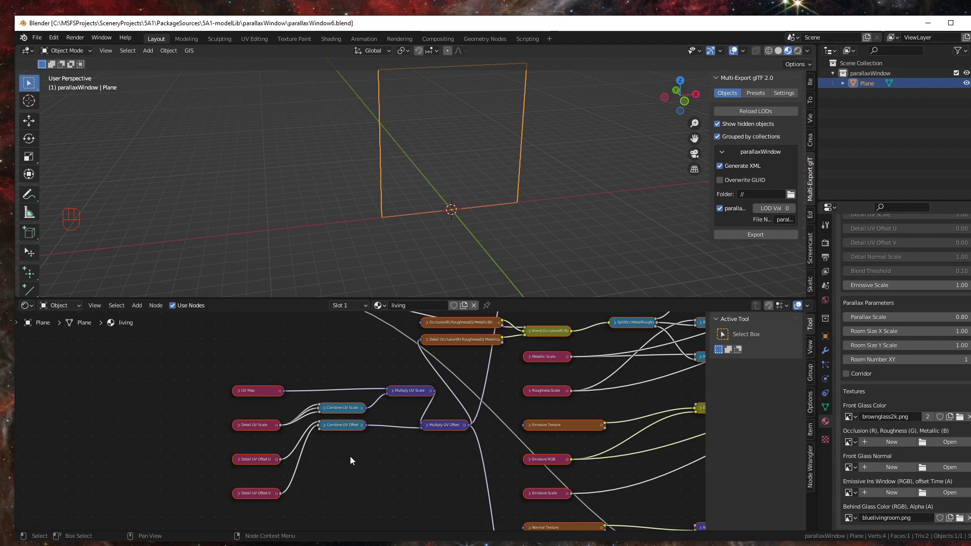
pyautogui.scroll(-1, 354, 450)
pyautogui.scroll(3, 359, 441)
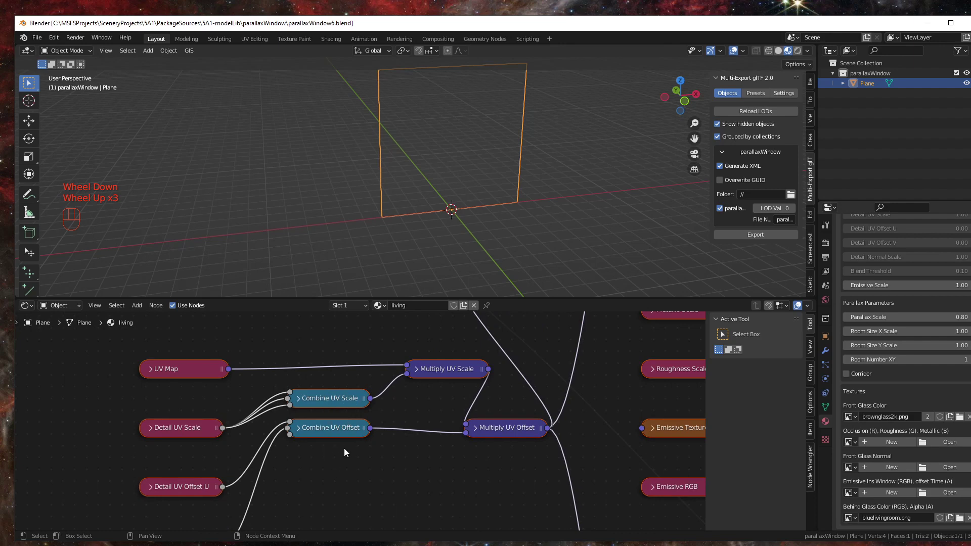
pyautogui.scroll(-2, 349, 449)
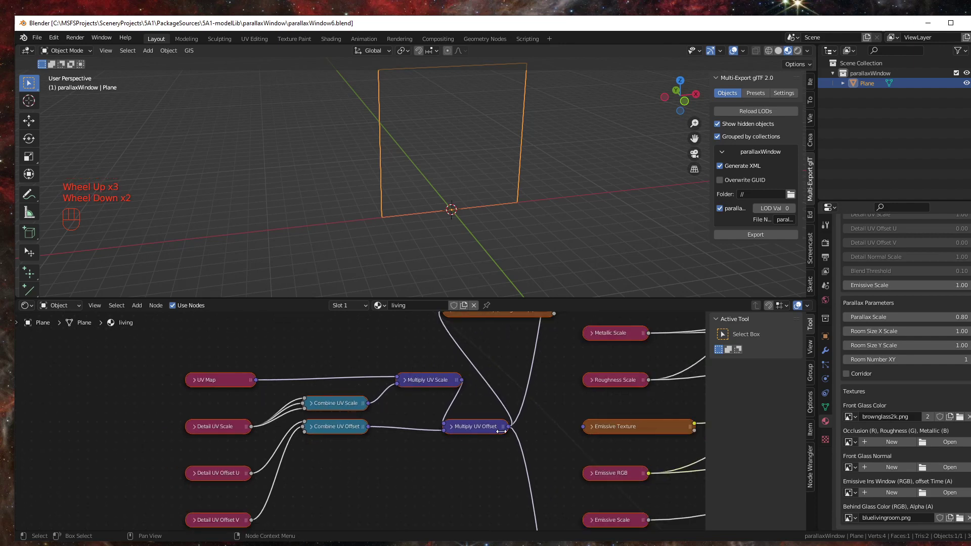
pyautogui.keyDown('shift'); pyautogui.moveTo(490, 446); pyautogui.dragTo(350, 490, button='middle'); pyautogui.keyUp('shift')
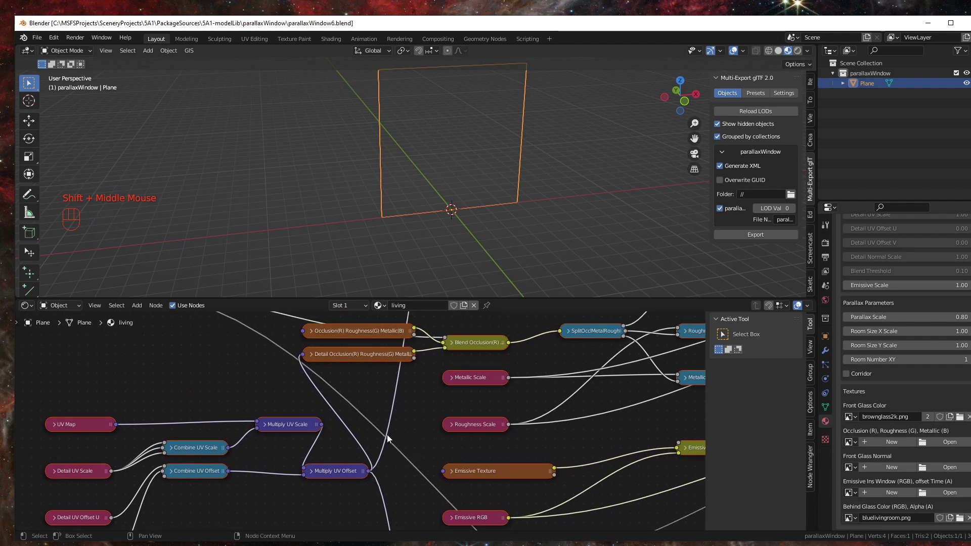
pyautogui.scroll(-2, 376, 415)
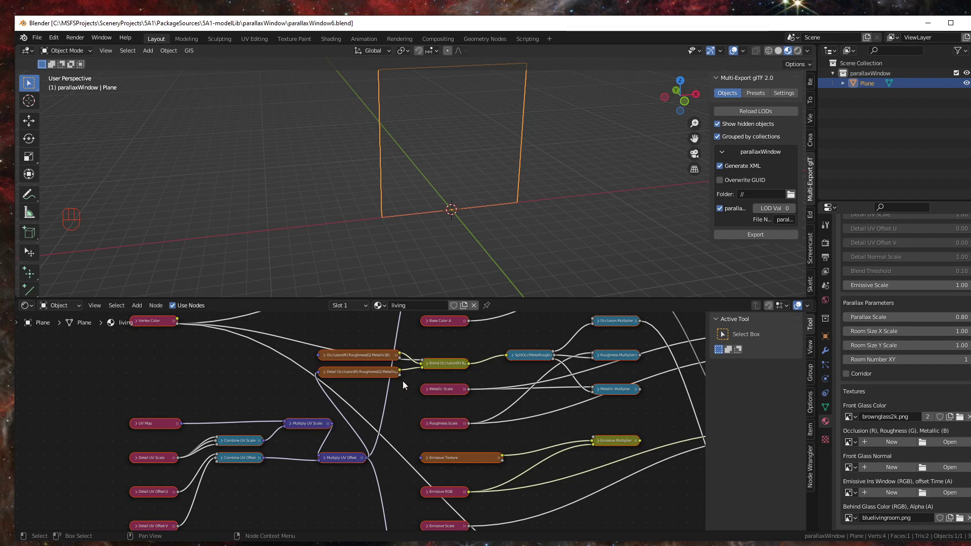
pyautogui.scroll(-7, 408, 438)
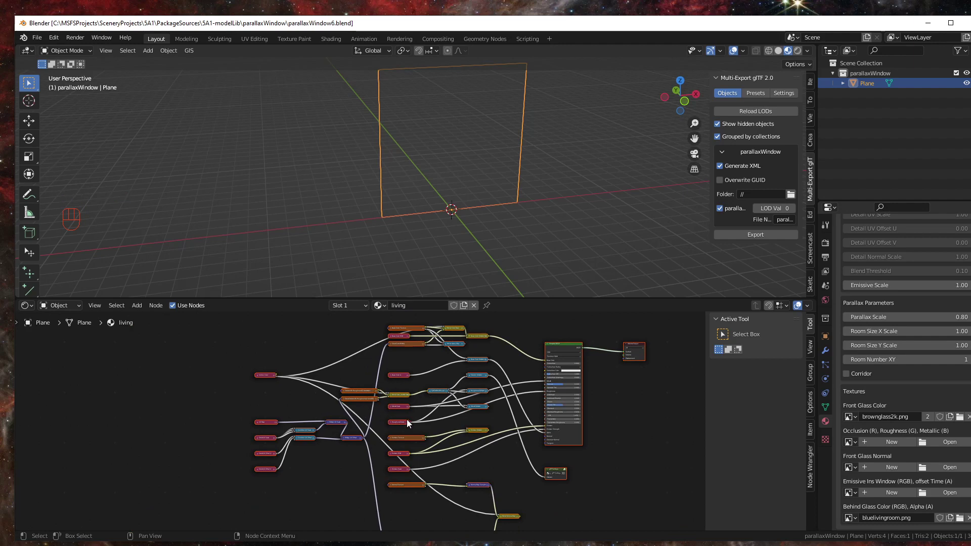
pyautogui.scroll(7, 407, 421)
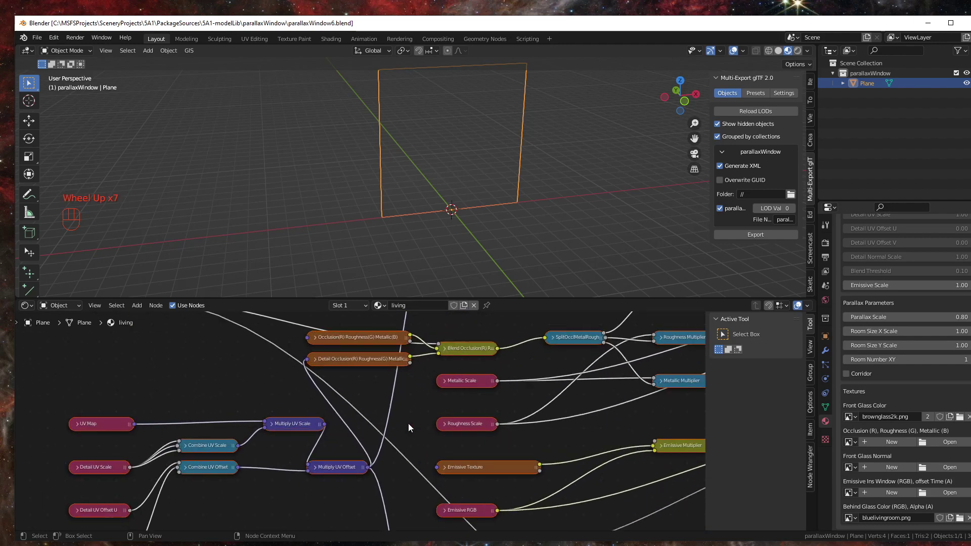
pyautogui.scroll(-5, 408, 422)
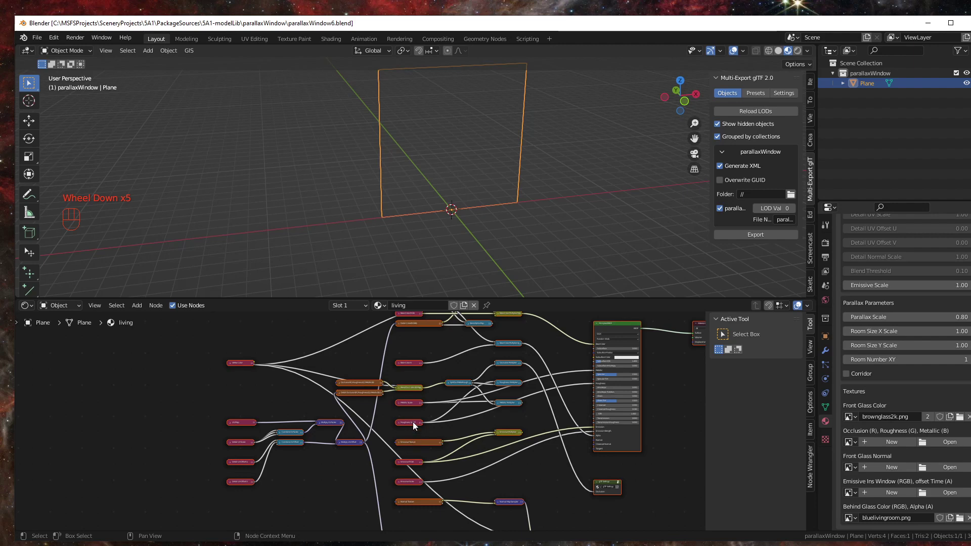
pyautogui.scroll(-5, 410, 403)
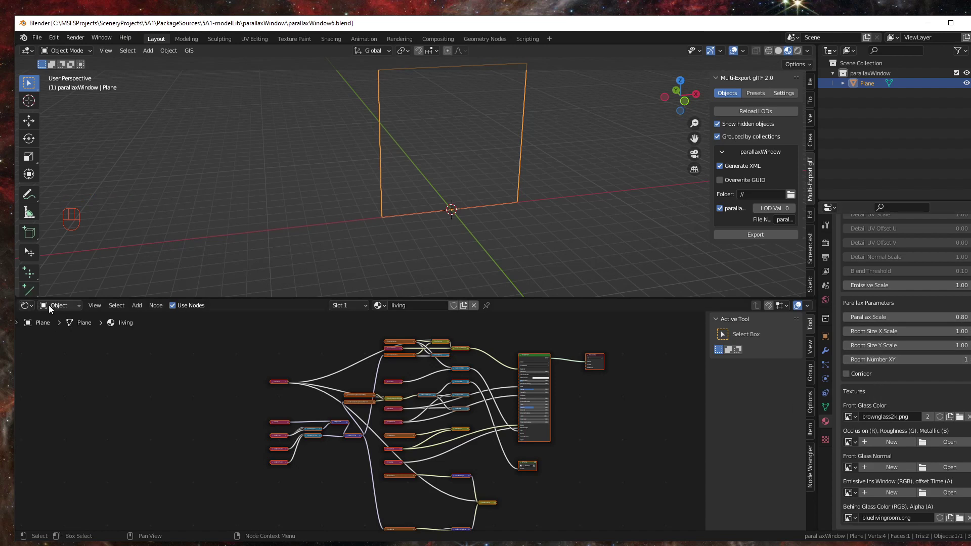
# Shrink the Shader Editor area to a narrow strip so the 3D viewport shows the whole window plane.
pyautogui.moveTo(210, 296); pyautogui.dragTo(209, 475)
pyautogui.scroll(-2, 393, 339)
pyautogui.moveTo(392, 341)
pyautogui.mouseDown(button='middle')
pyautogui.moveTo(378, 355)
pyautogui.moveTo(391, 348)
pyautogui.mouseUp(button='middle')
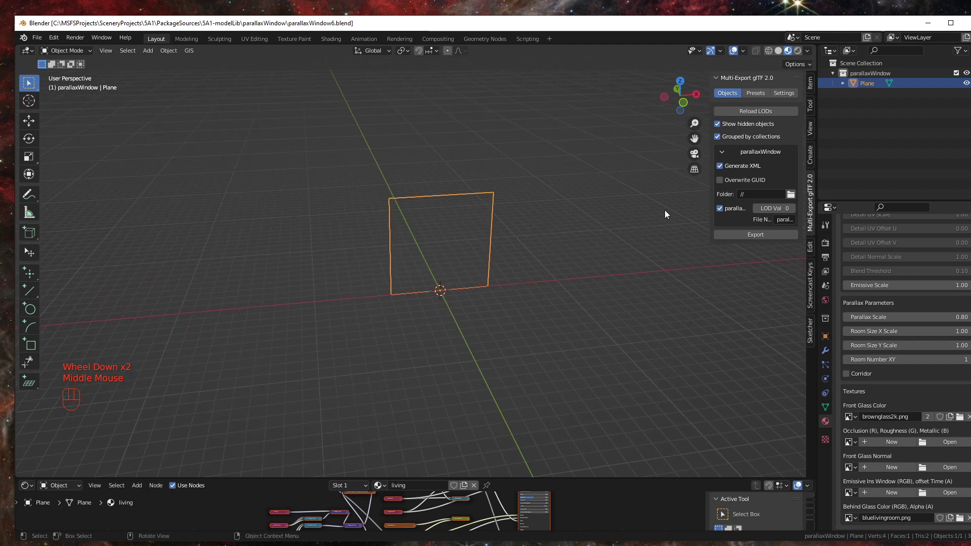